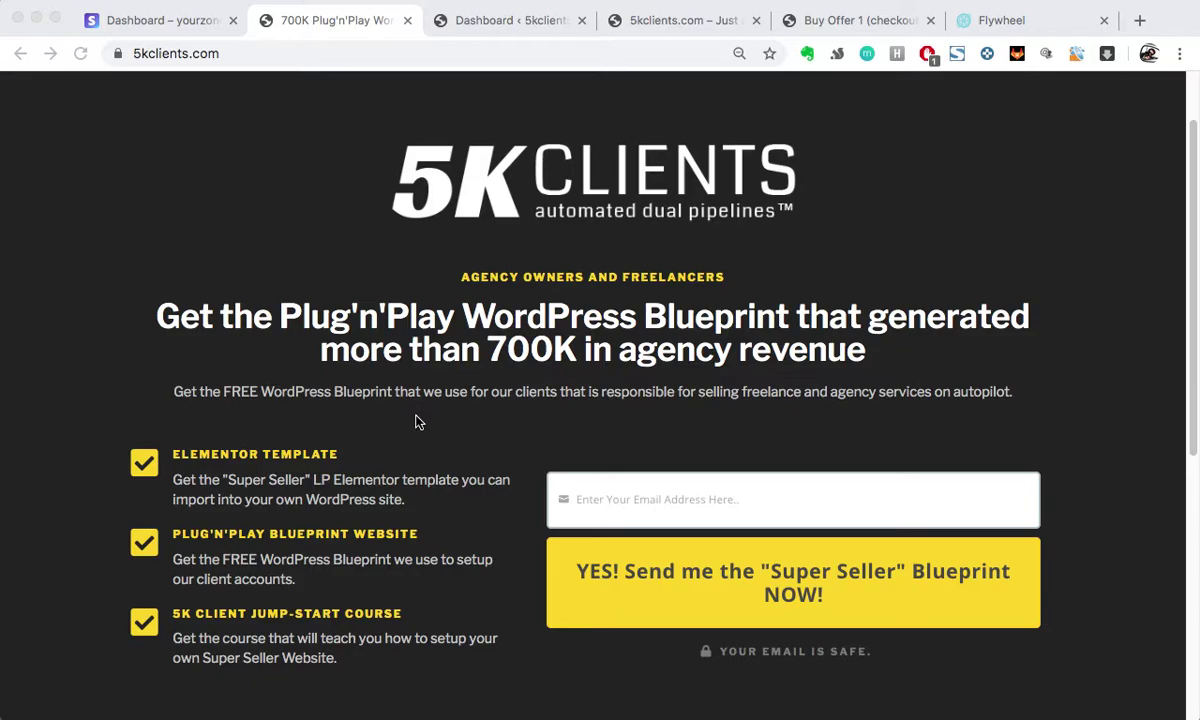
Step: Show all open windows side by side with Mission Control (Ctrl+Up)
{"action": "key", "text": "ctrl+Up"}
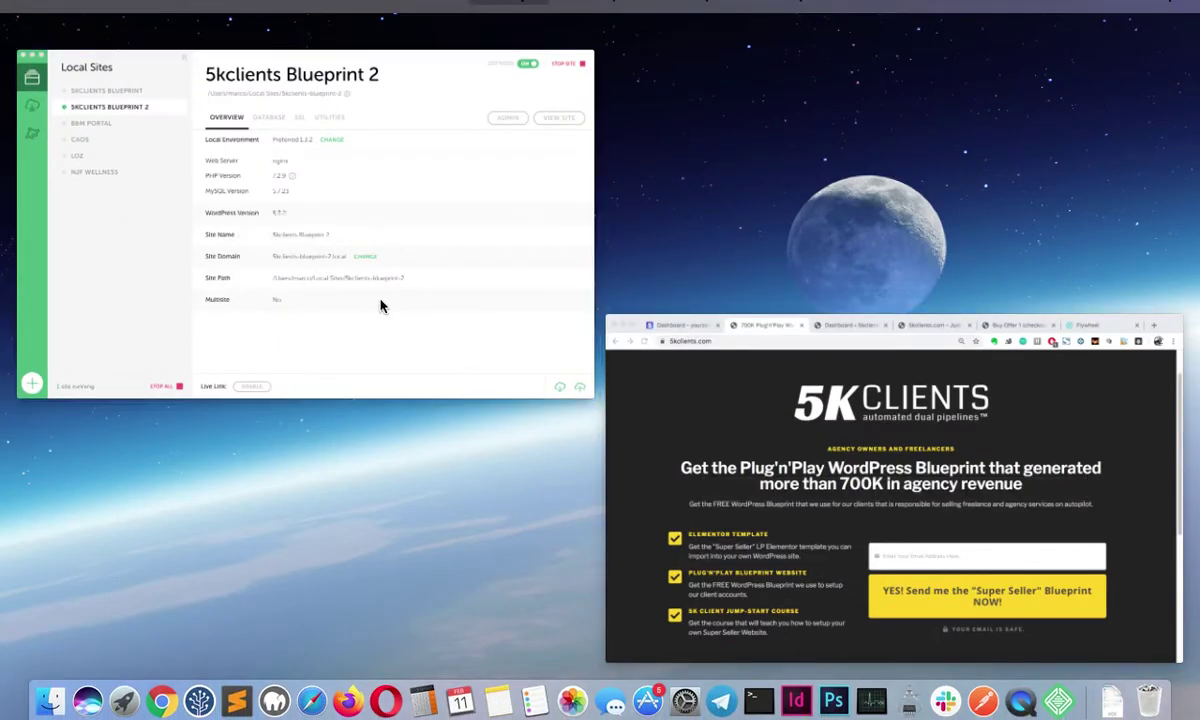
Step: Check the 5kclients Blueprint 2 overview in Local, then return to its WordPress dashboard in Chrome
{"action": "left_click", "coordinate": [380, 305]}
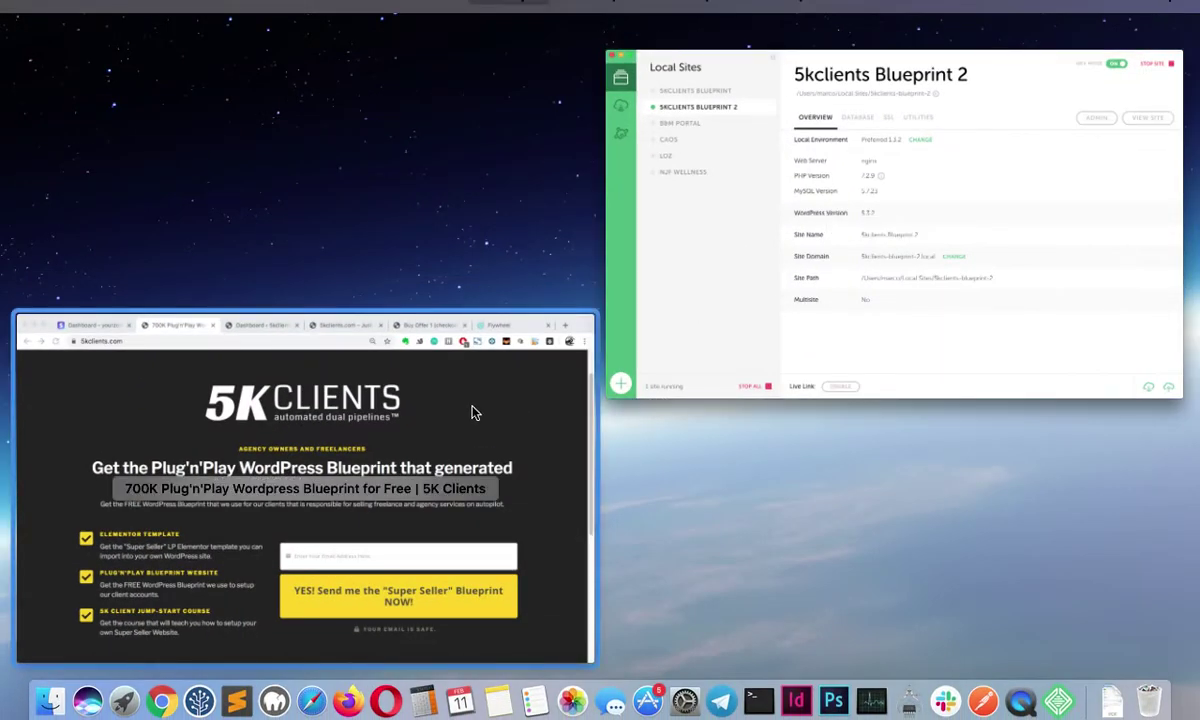
{"action": "left_click", "coordinate": [475, 413]}
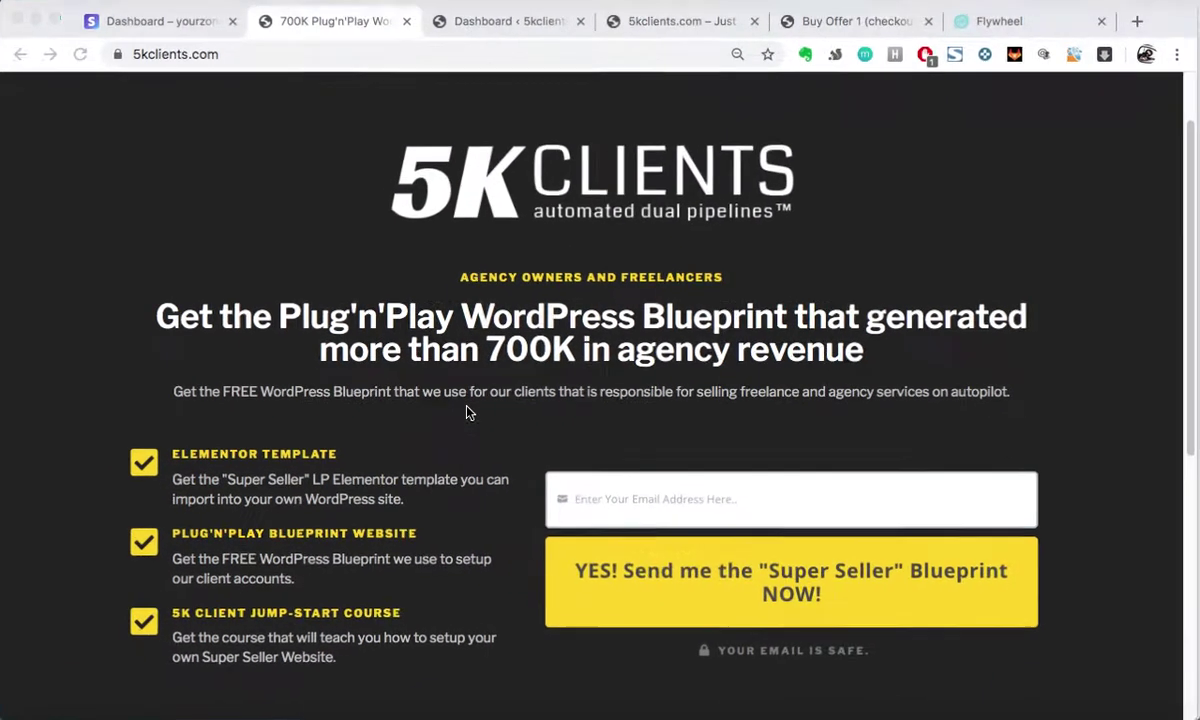
{"action": "left_click", "coordinate": [463, 28]}
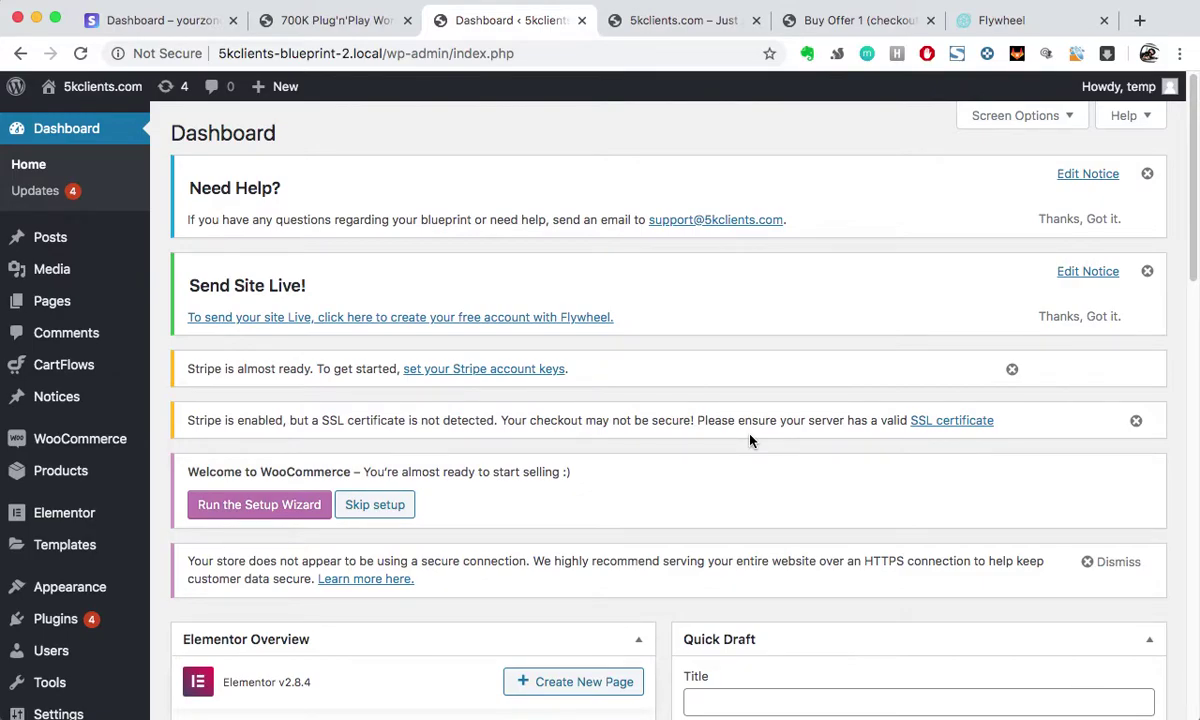
Step: Open WooCommerce Payments settings and review the payment methods, with PayPal and Stripe Credit Card enabled
{"action": "mouse_move", "coordinate": [75, 448]}
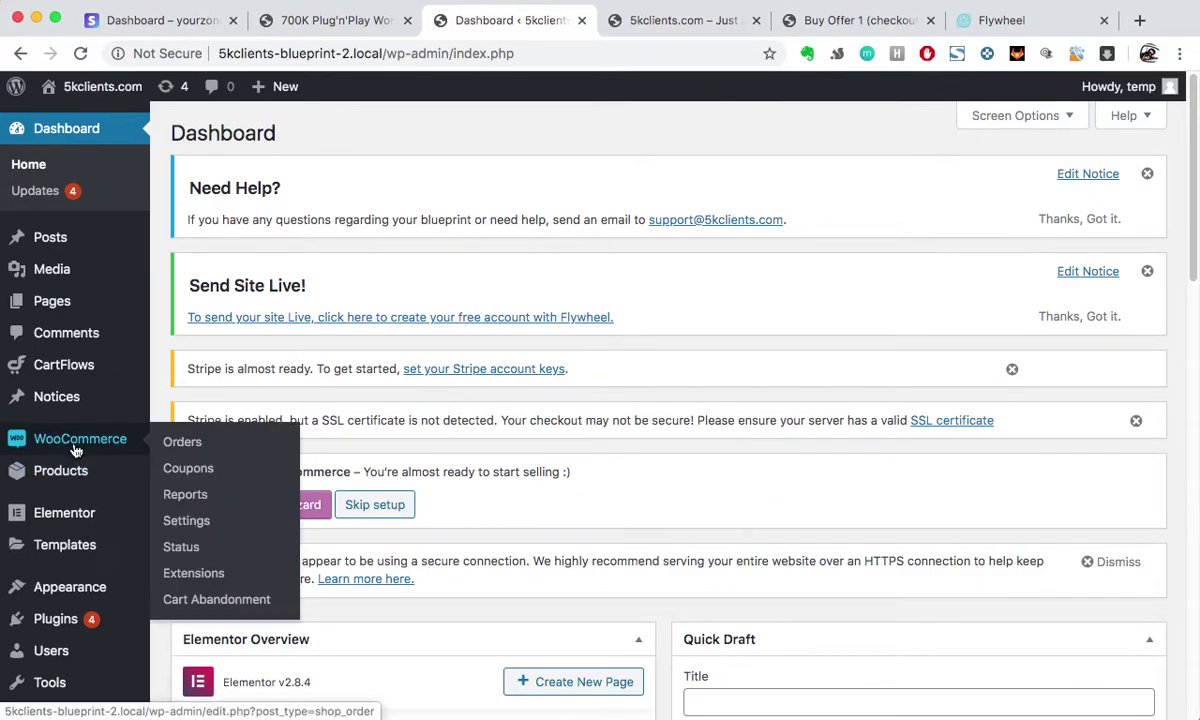
{"action": "left_click", "coordinate": [464, 372]}
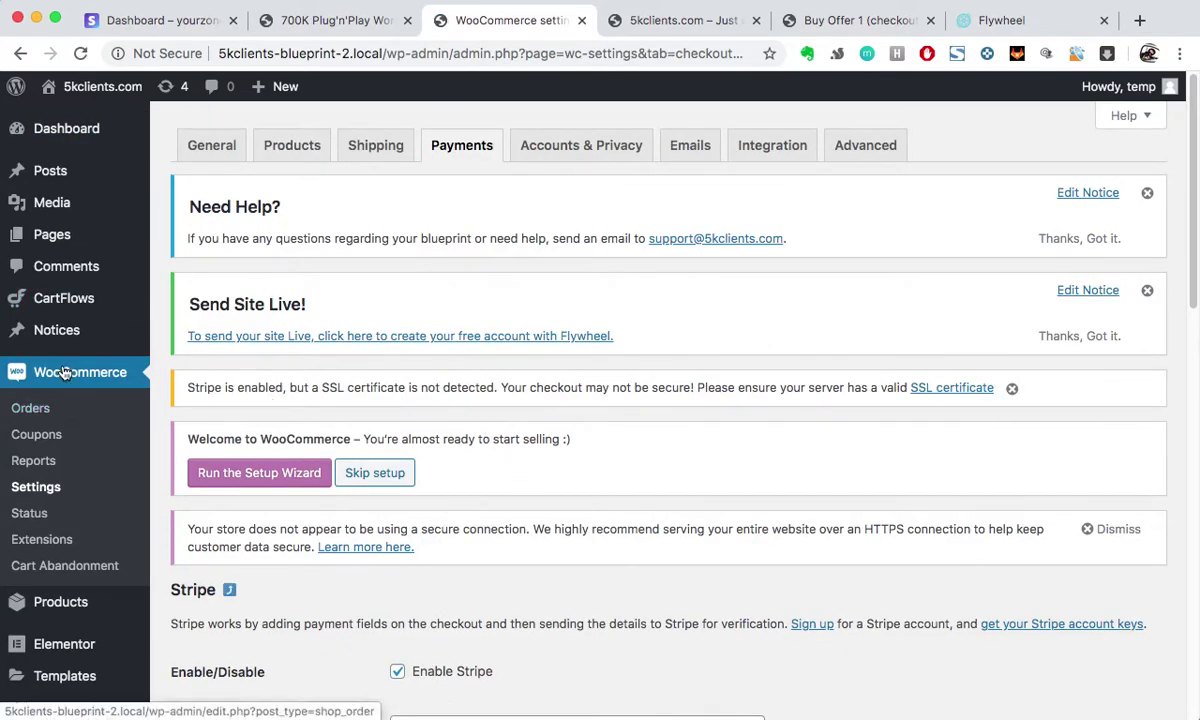
{"action": "left_click", "coordinate": [472, 157]}
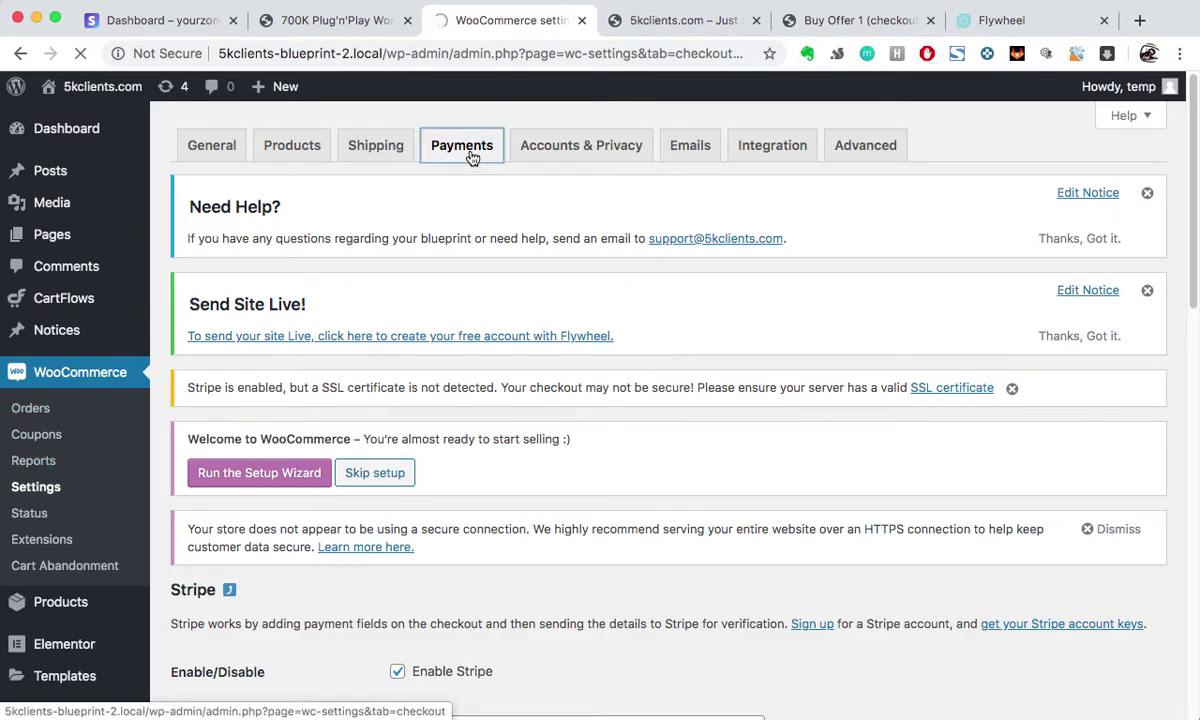
{"action": "scroll", "coordinate": [519, 528], "scroll_direction": "down", "scroll_amount": 10}
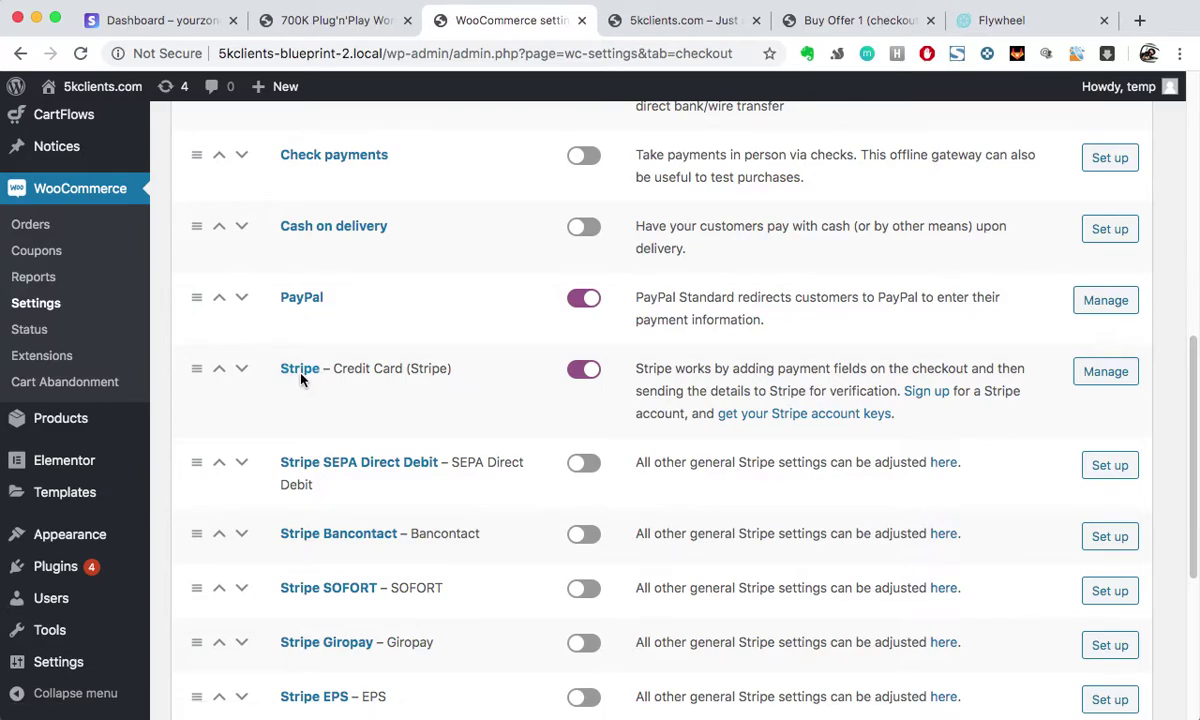
{"action": "scroll", "coordinate": [619, 394], "scroll_direction": "up", "scroll_amount": 1}
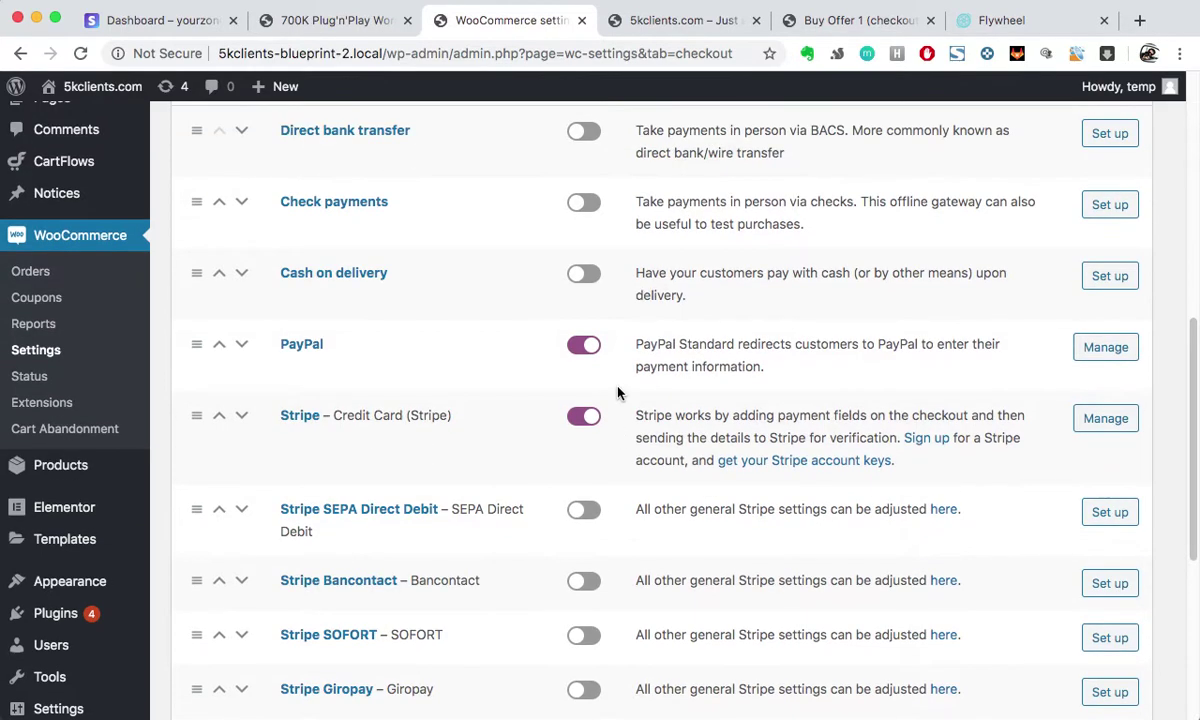
{"action": "scroll", "coordinate": [503, 454], "scroll_direction": "up", "scroll_amount": 2}
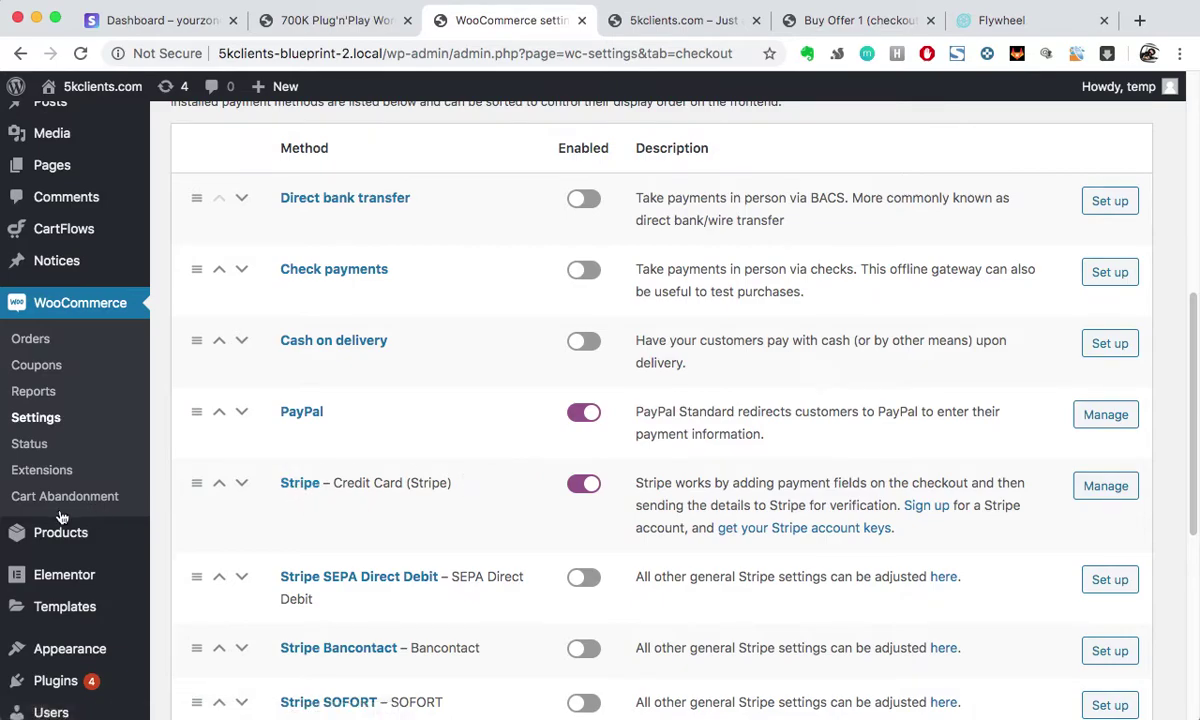
{"action": "scroll", "coordinate": [22, 515], "scroll_direction": "down", "scroll_amount": 4}
Step: Open the Plugins page in a new browser tab
{"action": "right_click", "coordinate": [42, 568]}
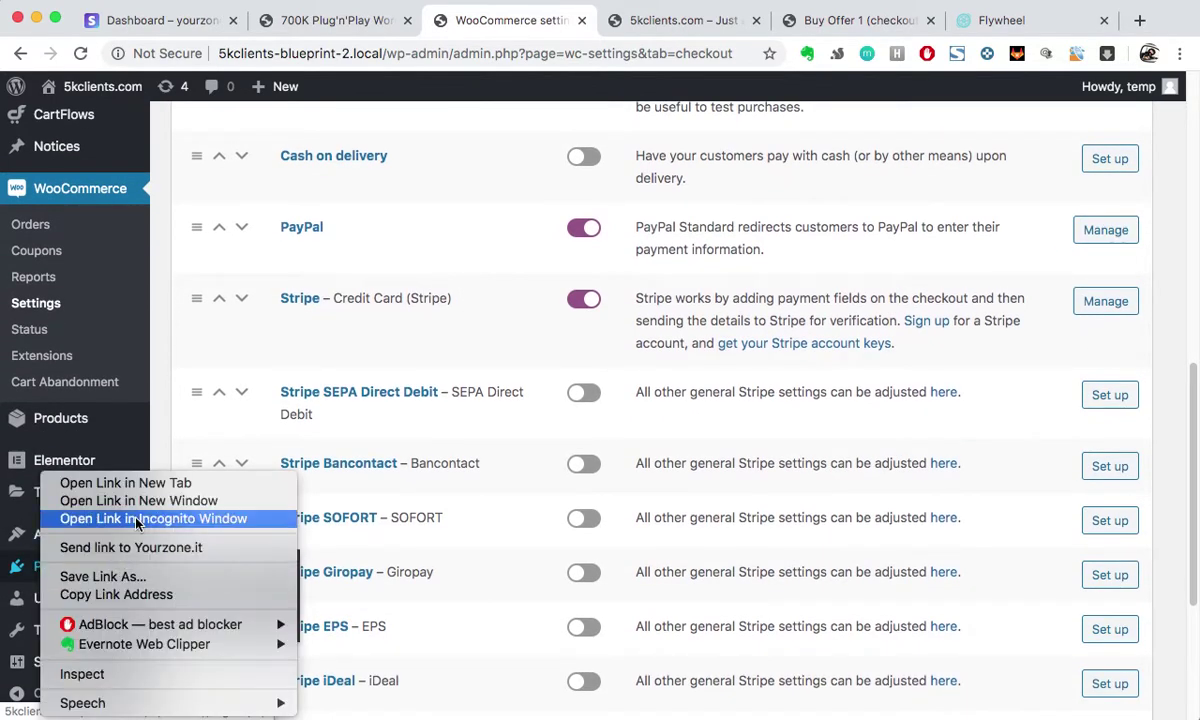
{"action": "left_click", "coordinate": [90, 453]}
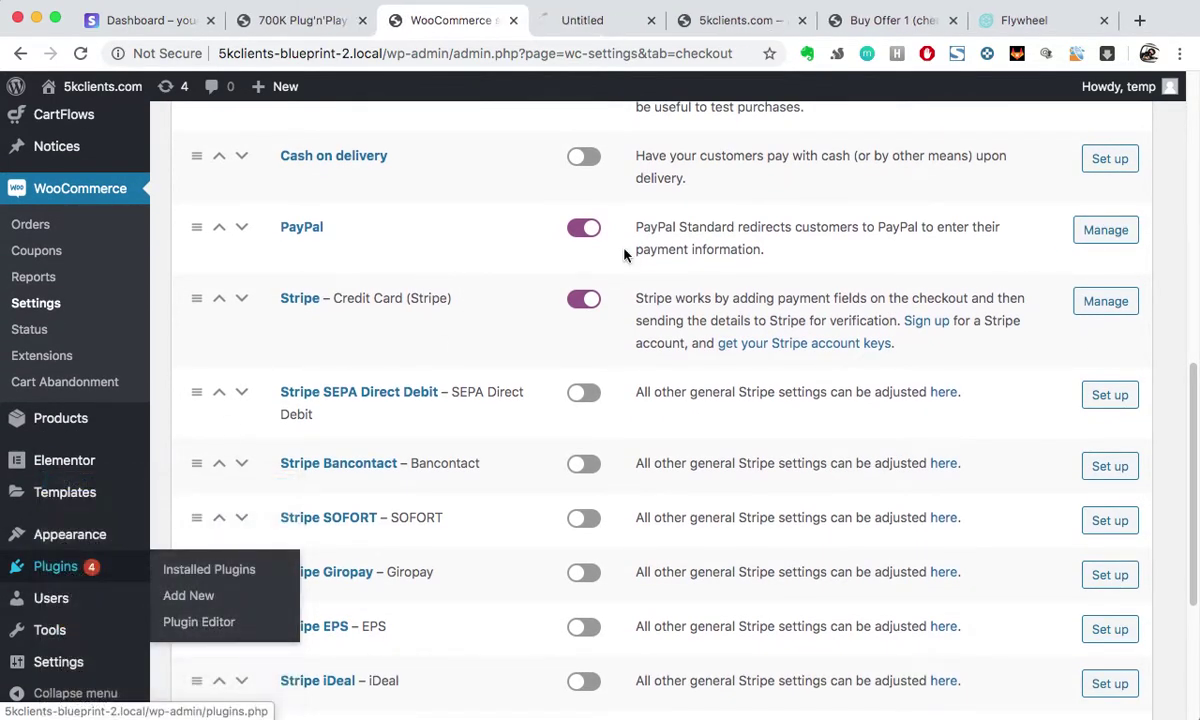
{"action": "left_click", "coordinate": [585, 22]}
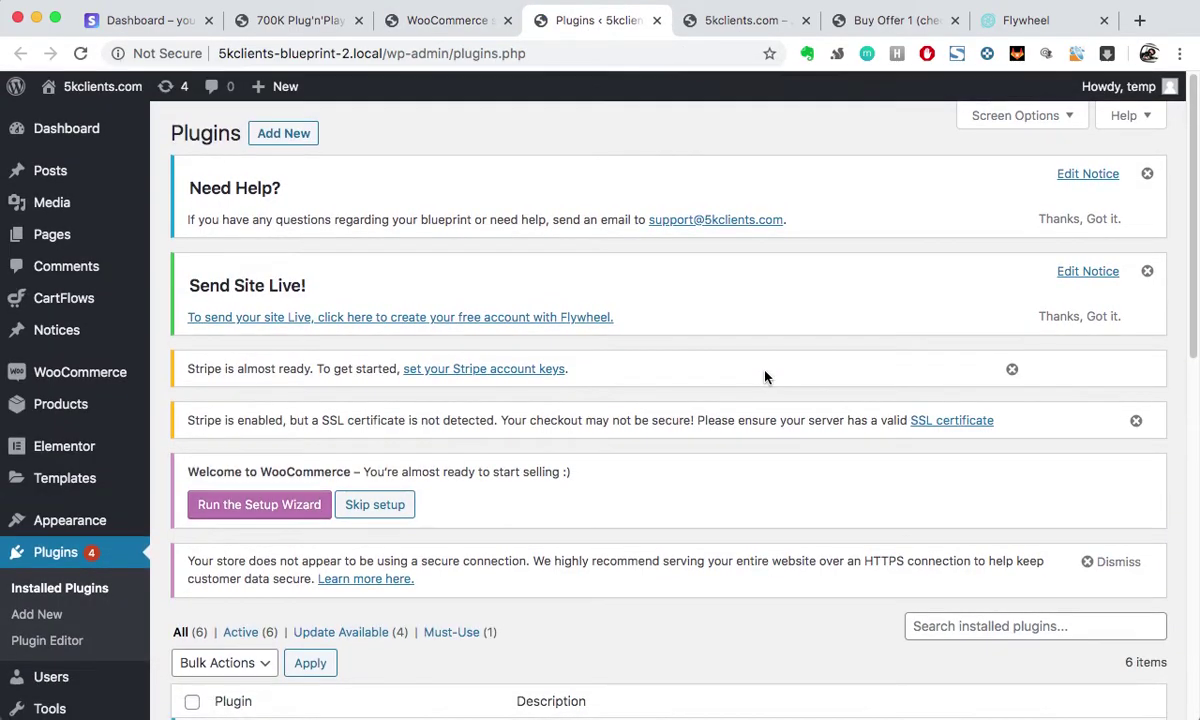
{"action": "scroll", "coordinate": [728, 500], "scroll_direction": "down", "scroll_amount": 6}
{"action": "scroll", "coordinate": [455, 385], "scroll_direction": "up", "scroll_amount": 6}
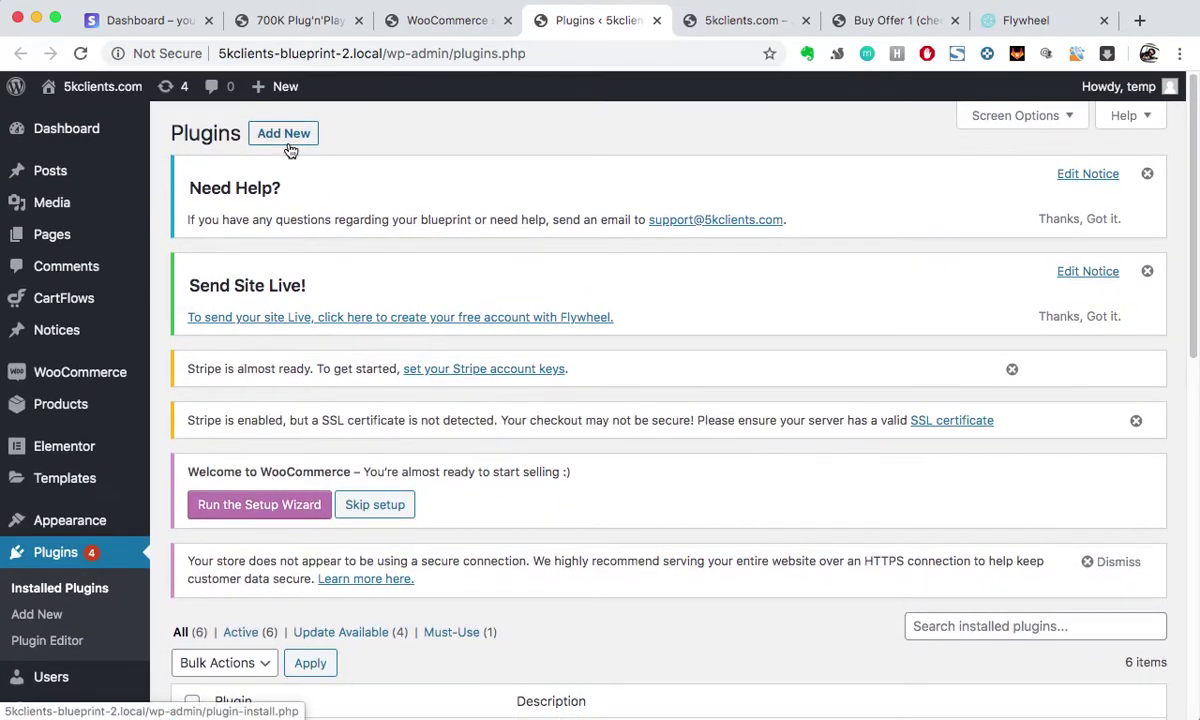
Step: Go to Add Plugins and browse featured plugins like Akismet Anti-Spam and Classic Editor
{"action": "left_click", "coordinate": [292, 146]}
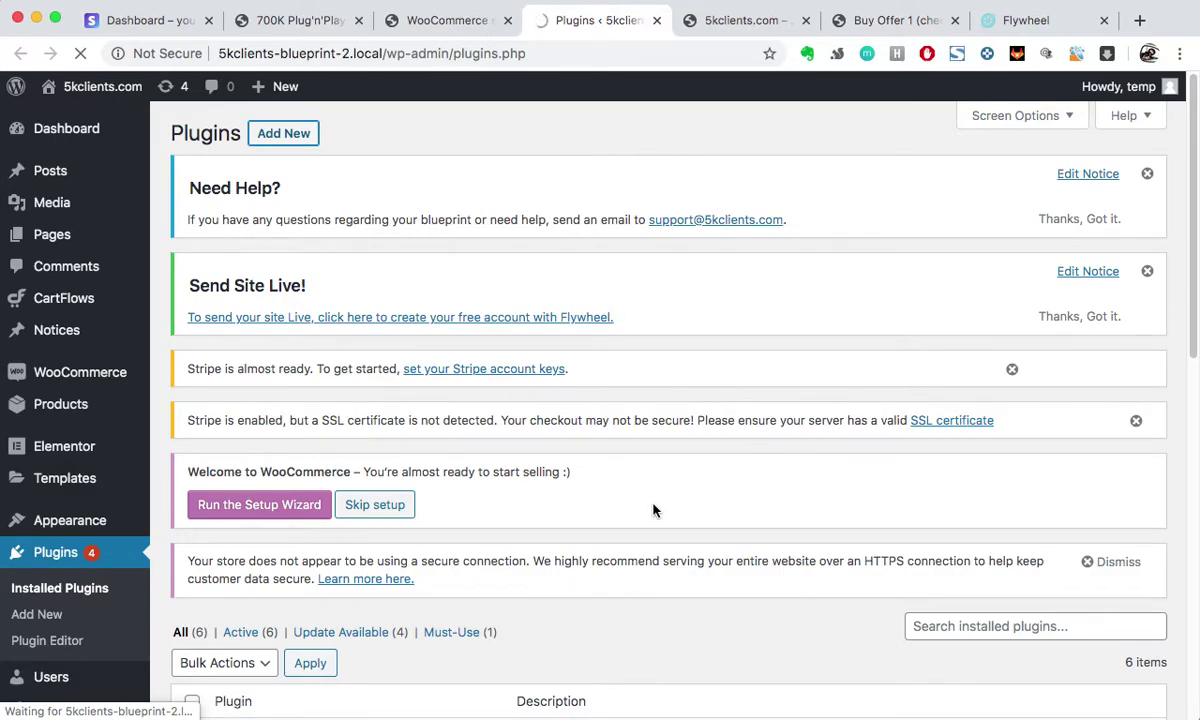
{"action": "scroll", "coordinate": [870, 645], "scroll_direction": "down", "scroll_amount": 4}
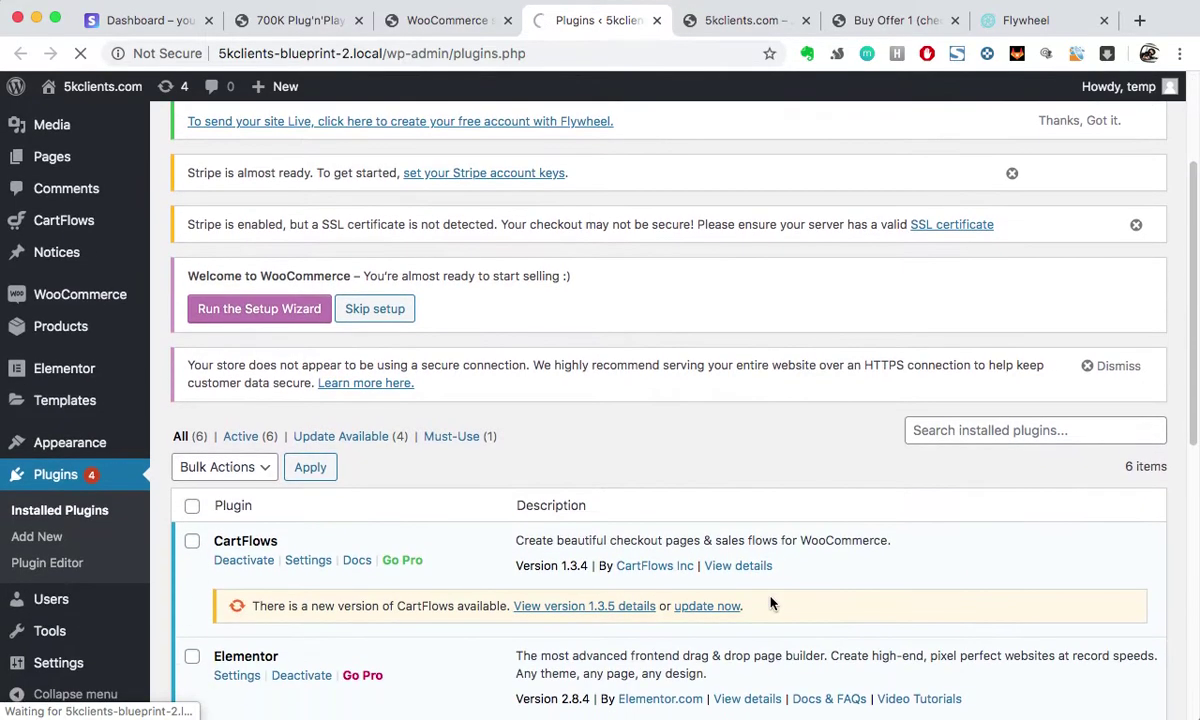
{"action": "scroll", "coordinate": [616, 471], "scroll_direction": "up", "scroll_amount": 4}
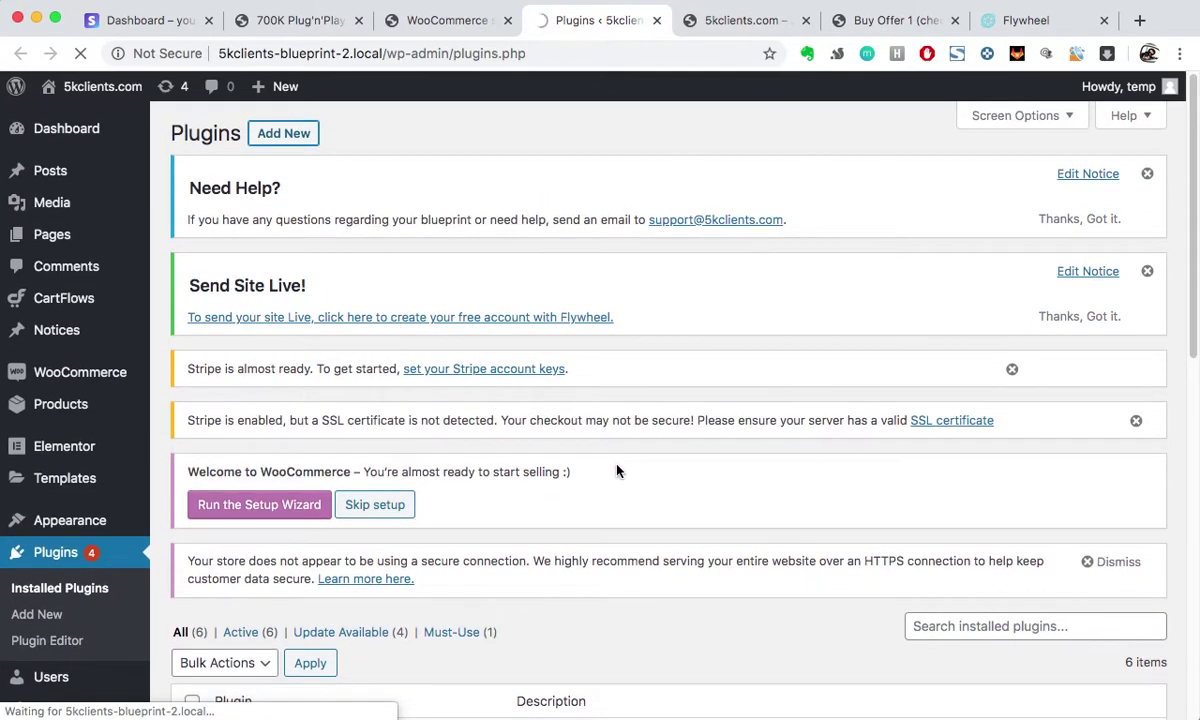
{"action": "scroll", "coordinate": [616, 471], "scroll_direction": "down", "scroll_amount": 4}
{"action": "scroll", "coordinate": [616, 471], "scroll_direction": "down", "scroll_amount": 1}
{"action": "scroll", "coordinate": [616, 471], "scroll_direction": "up", "scroll_amount": 2}
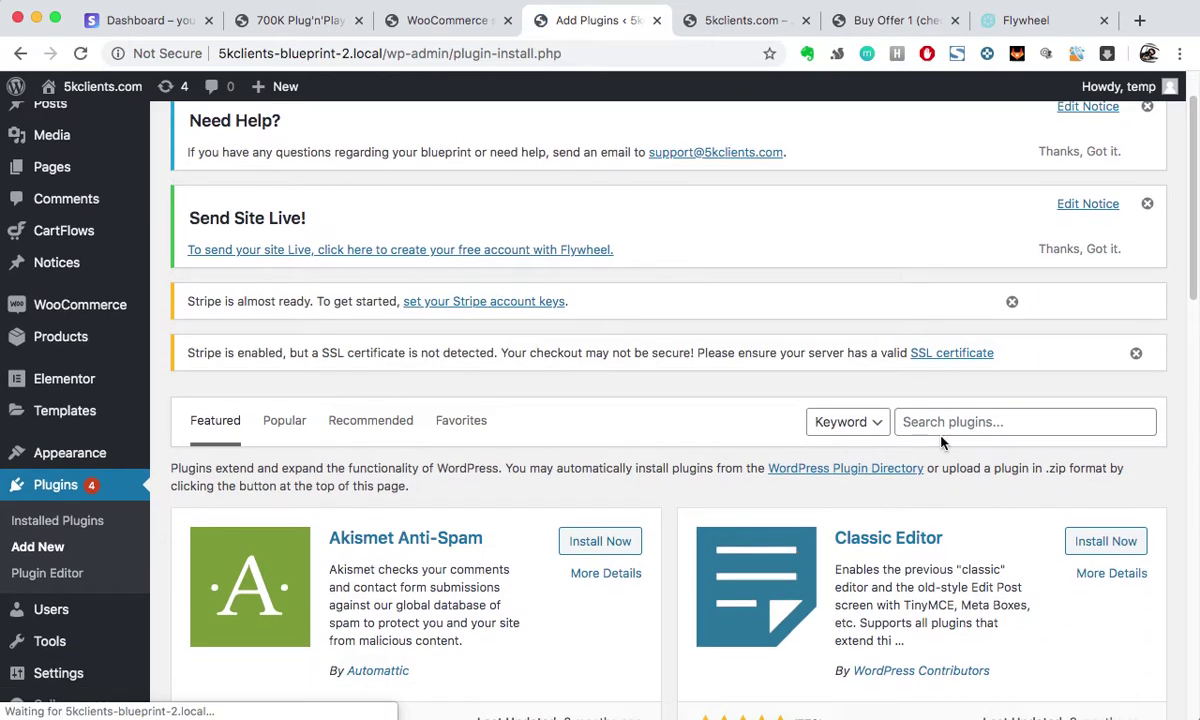
Step: Search plugins for 'woocommerce stripe' and confirm WooCommerce Stripe Payment Gateway is already active
{"action": "left_click", "coordinate": [950, 425]}
{"action": "type", "text": "woocommerce"}
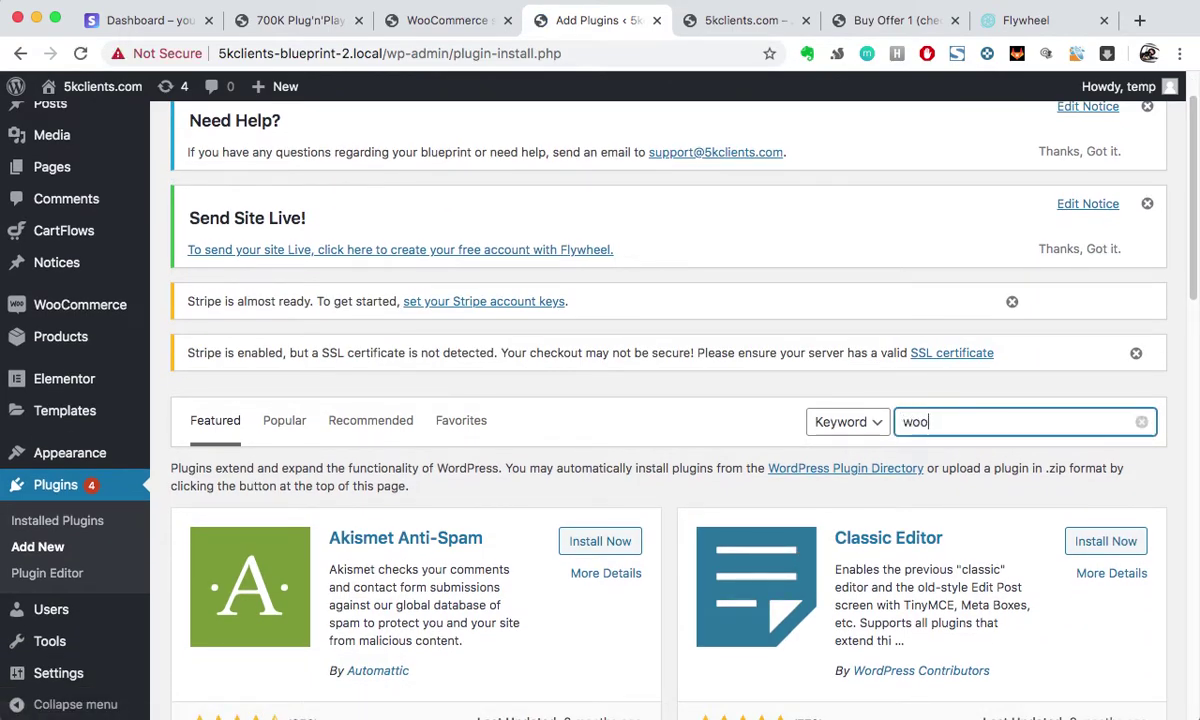
{"action": "type", "text": " stripe"}
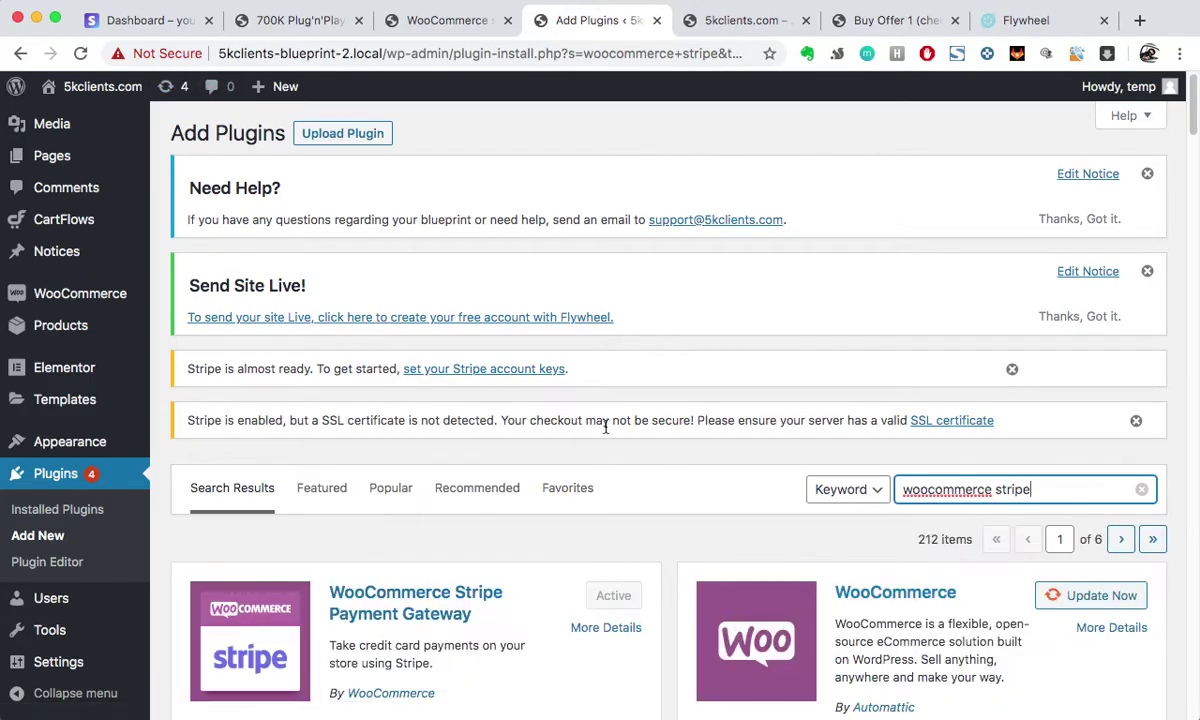
{"action": "scroll", "coordinate": [605, 432], "scroll_direction": "down", "scroll_amount": 3}
{"action": "scroll", "coordinate": [606, 433], "scroll_direction": "down", "scroll_amount": 5}
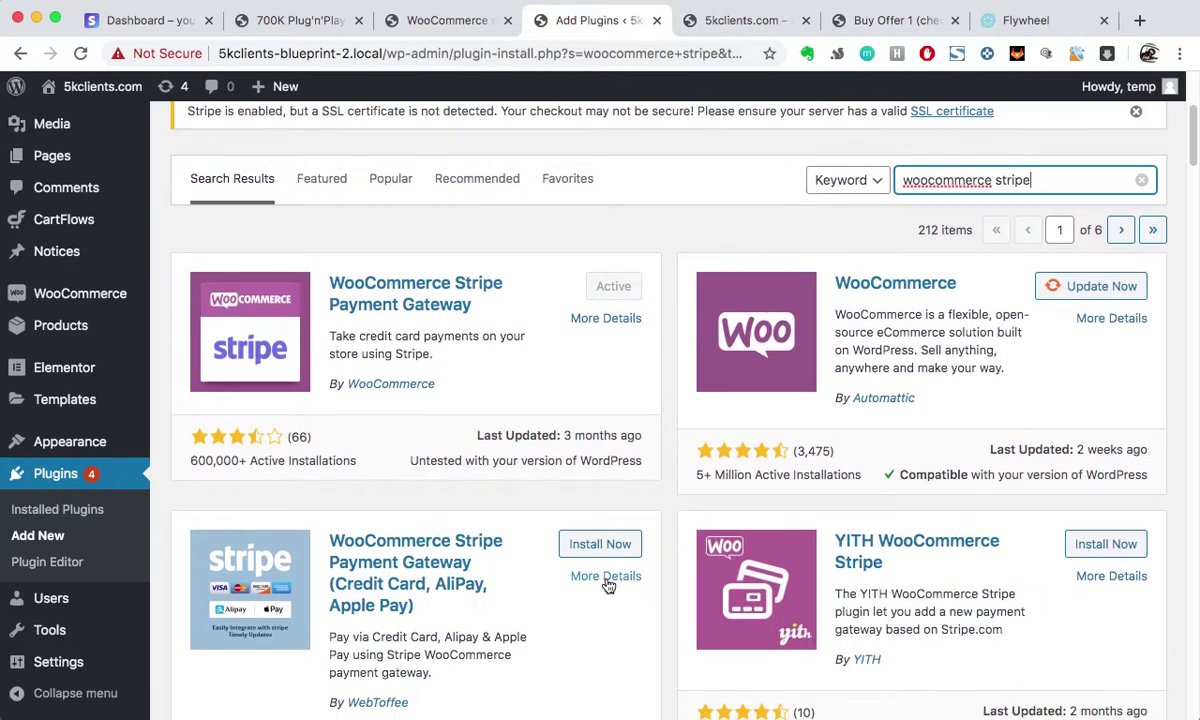
{"action": "scroll", "coordinate": [607, 585], "scroll_direction": "down", "scroll_amount": 2}
{"action": "scroll", "coordinate": [607, 585], "scroll_direction": "up", "scroll_amount": 2}
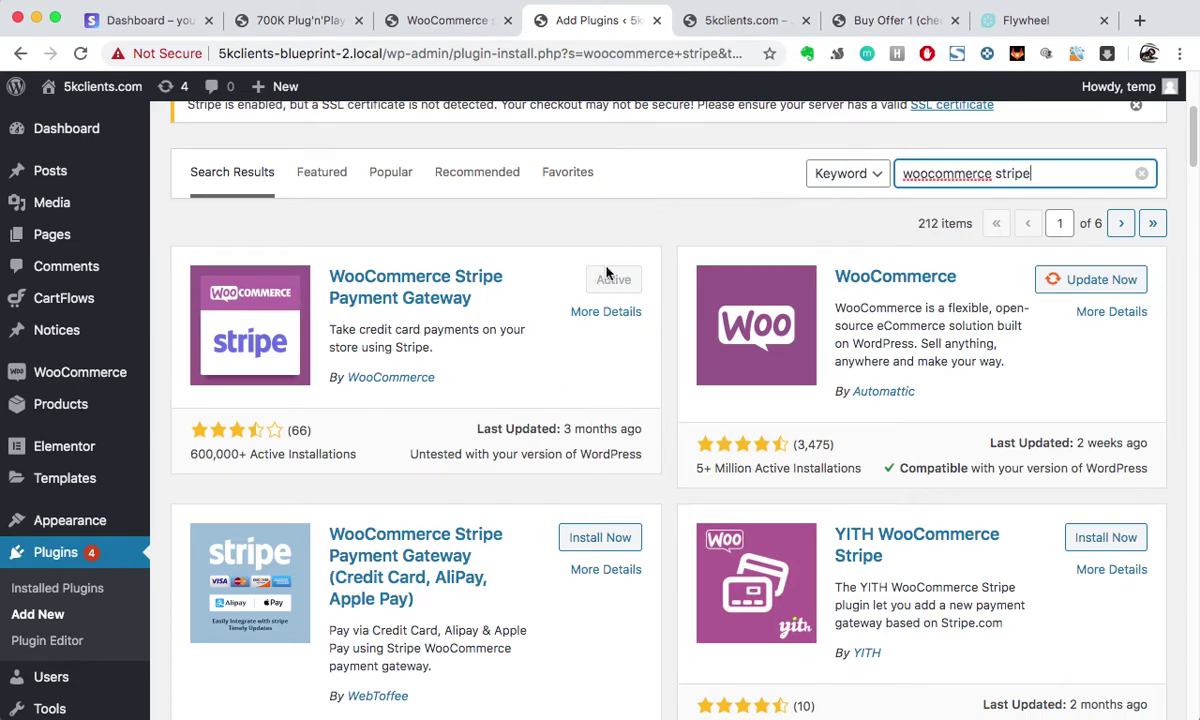
{"action": "scroll", "coordinate": [600, 290], "scroll_direction": "up", "scroll_amount": 3}
{"action": "scroll", "coordinate": [600, 290], "scroll_direction": "down", "scroll_amount": 1}
{"action": "mouse_move", "coordinate": [62, 304]}
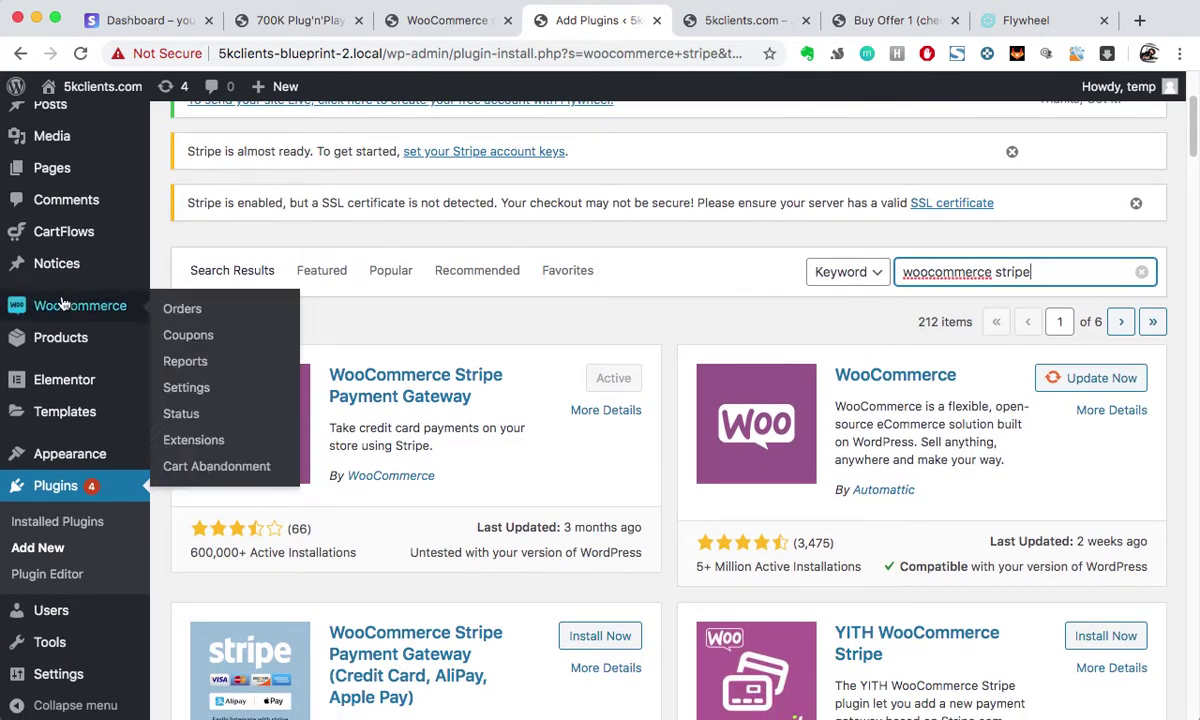
{"action": "left_click", "coordinate": [186, 387]}
Step: Return to the WooCommerce Payments tab and scroll down to the Stripe gateway
{"action": "left_click", "coordinate": [463, 22]}
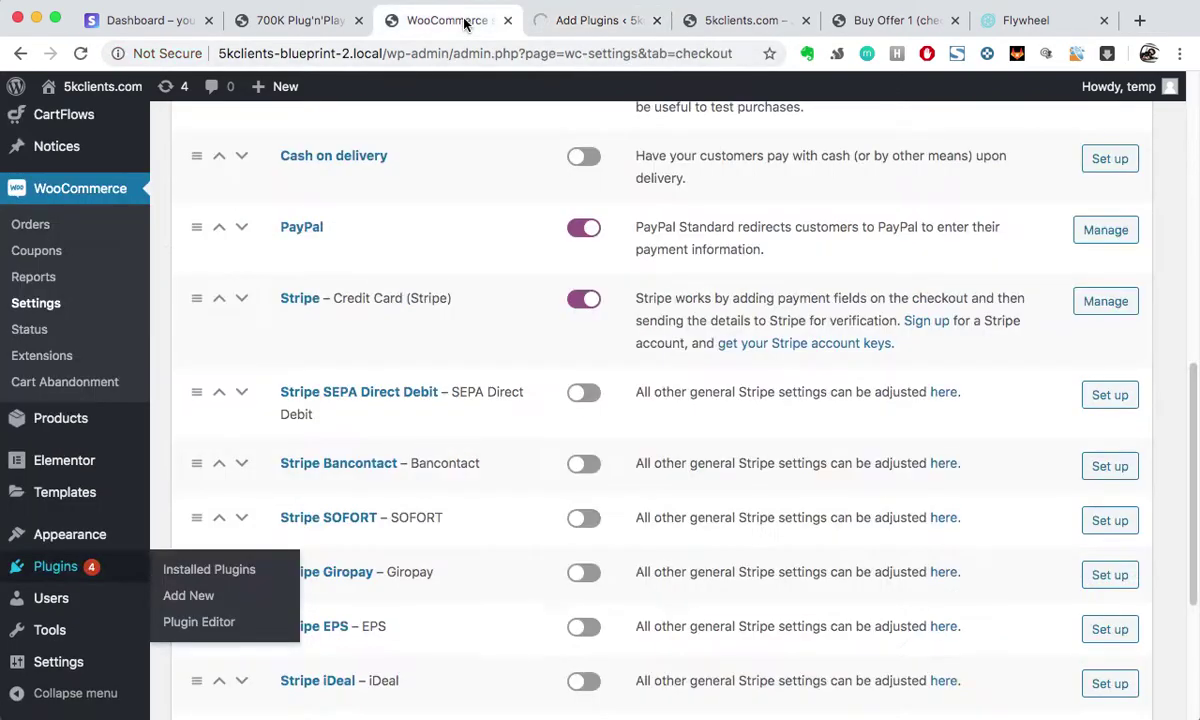
{"action": "scroll", "coordinate": [484, 288], "scroll_direction": "up", "scroll_amount": 10}
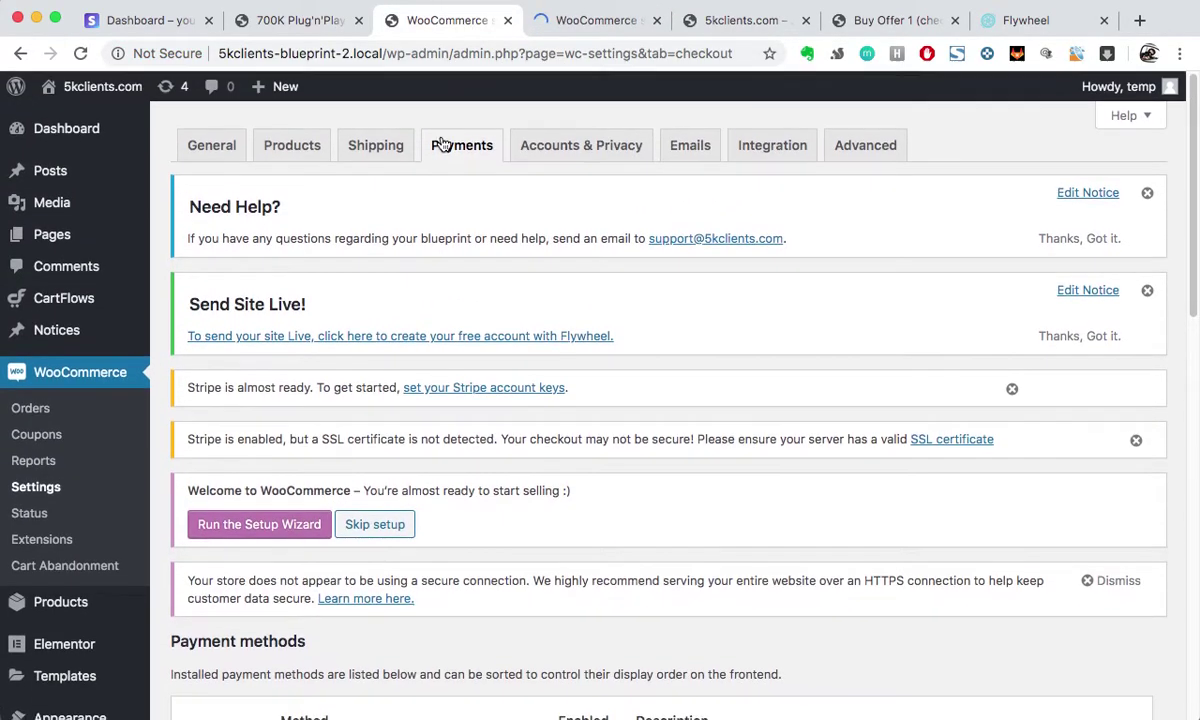
{"action": "scroll", "coordinate": [702, 527], "scroll_direction": "down", "scroll_amount": 5}
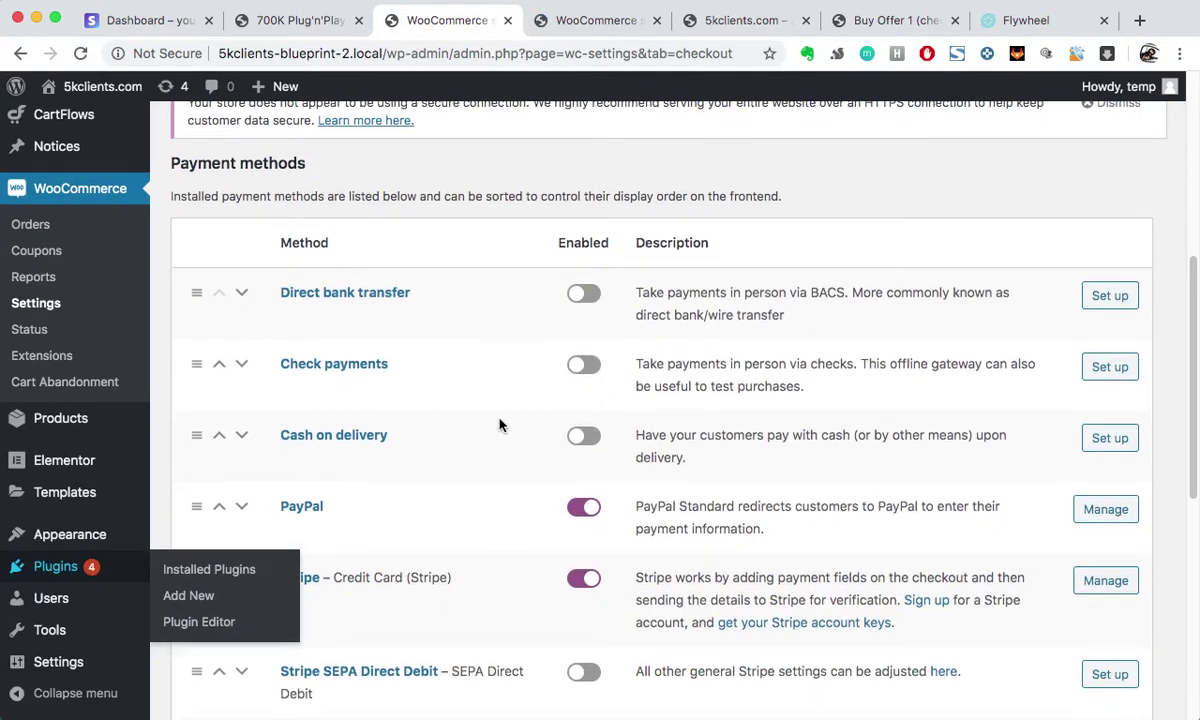
{"action": "scroll", "coordinate": [500, 425], "scroll_direction": "down", "scroll_amount": 3}
{"action": "scroll", "coordinate": [500, 425], "scroll_direction": "down", "scroll_amount": 1}
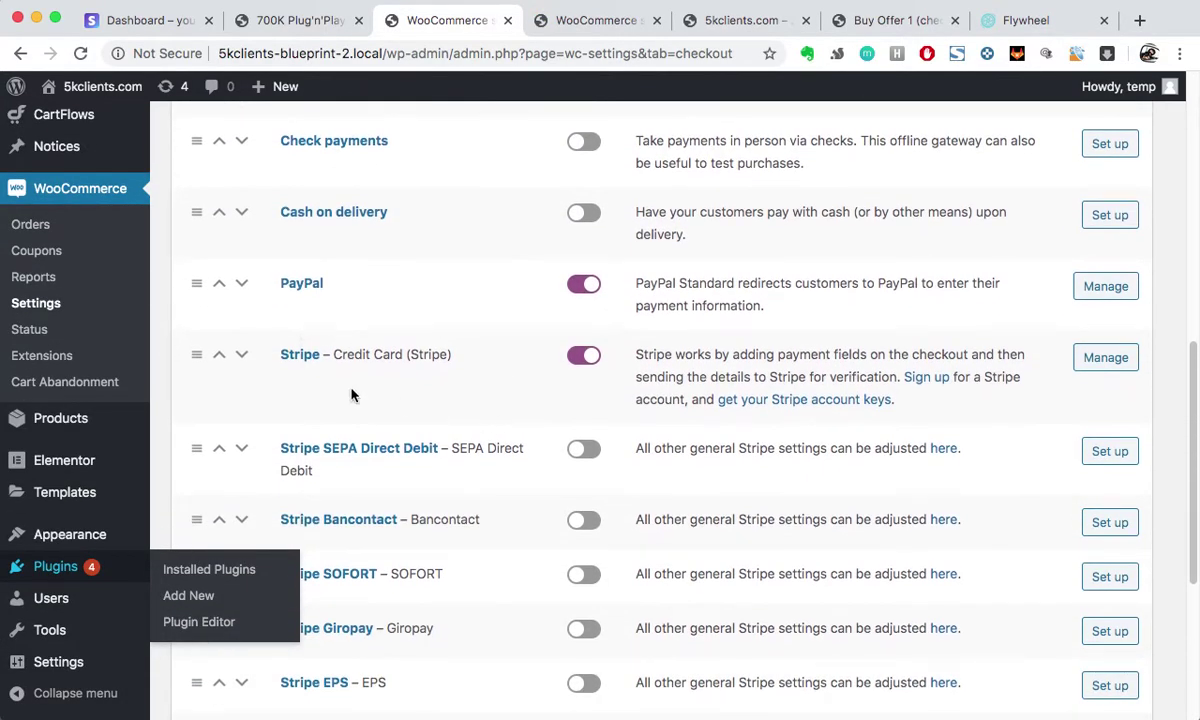
Step: Review the Stripe settings: Stripe and test mode enabled, title 'Credit Card (Stripe)', test keys empty
{"action": "left_click", "coordinate": [1088, 368]}
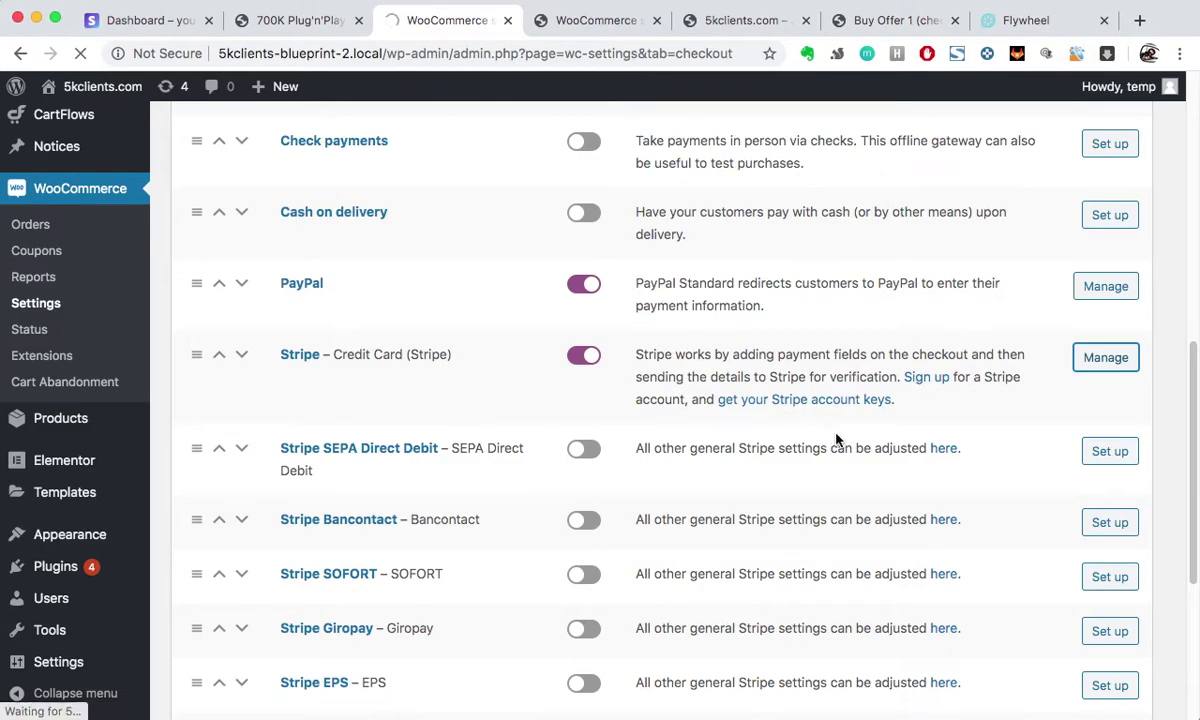
{"action": "scroll", "coordinate": [657, 549], "scroll_direction": "down", "scroll_amount": 3}
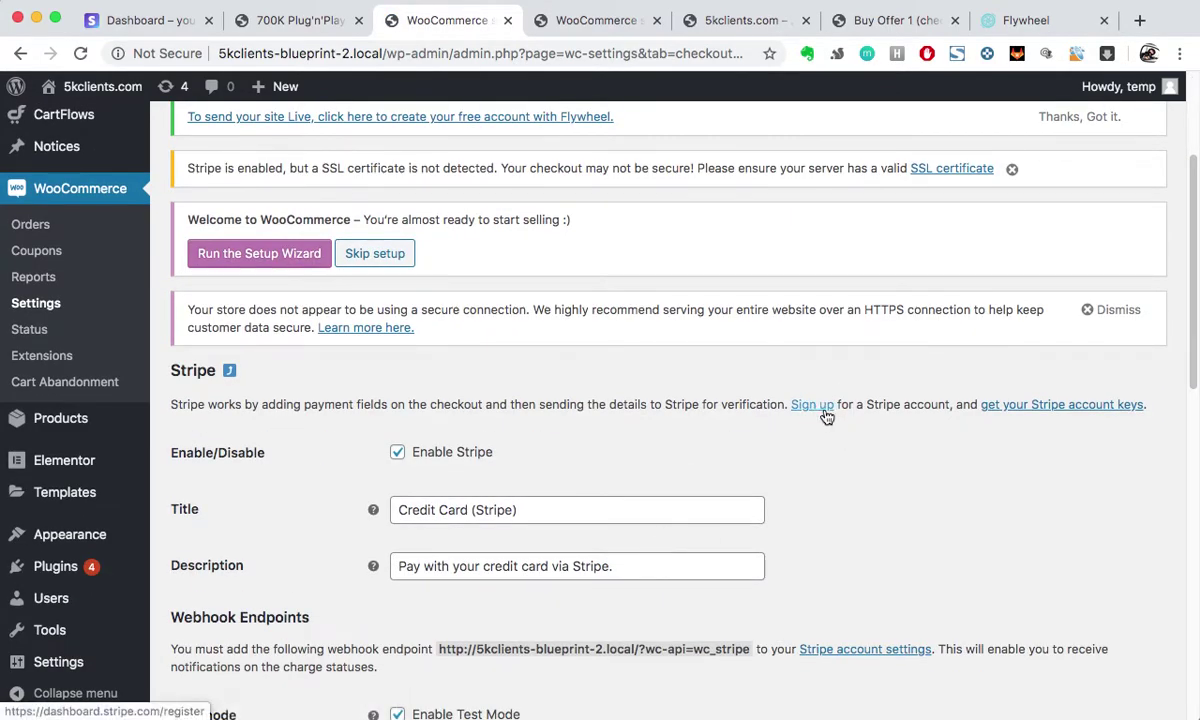
{"action": "scroll", "coordinate": [870, 488], "scroll_direction": "down", "scroll_amount": 3}
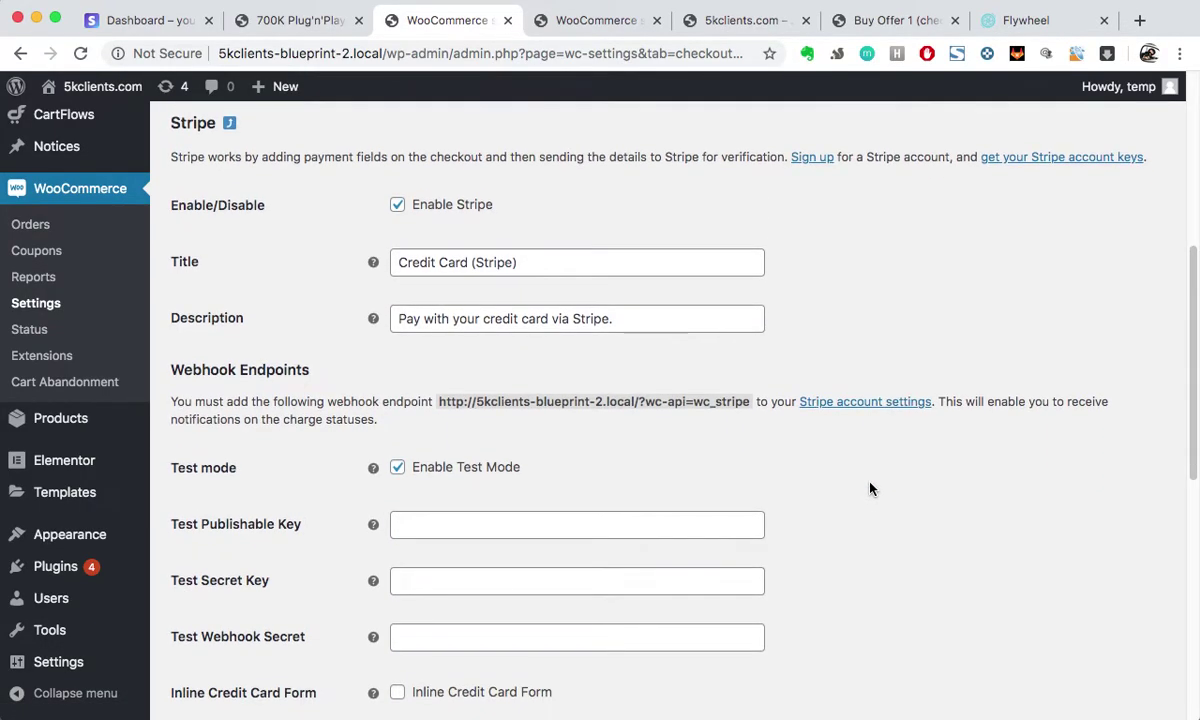
{"action": "scroll", "coordinate": [829, 396], "scroll_direction": "up", "scroll_amount": 1}
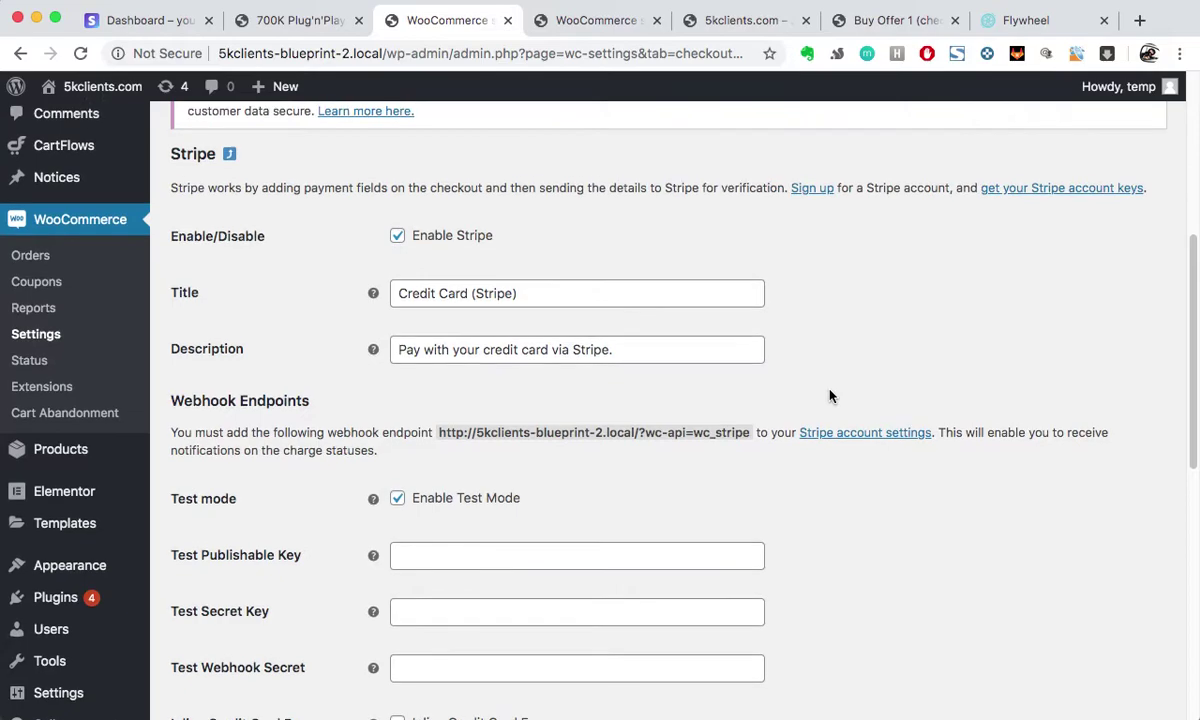
{"action": "scroll", "coordinate": [829, 396], "scroll_direction": "down", "scroll_amount": 1}
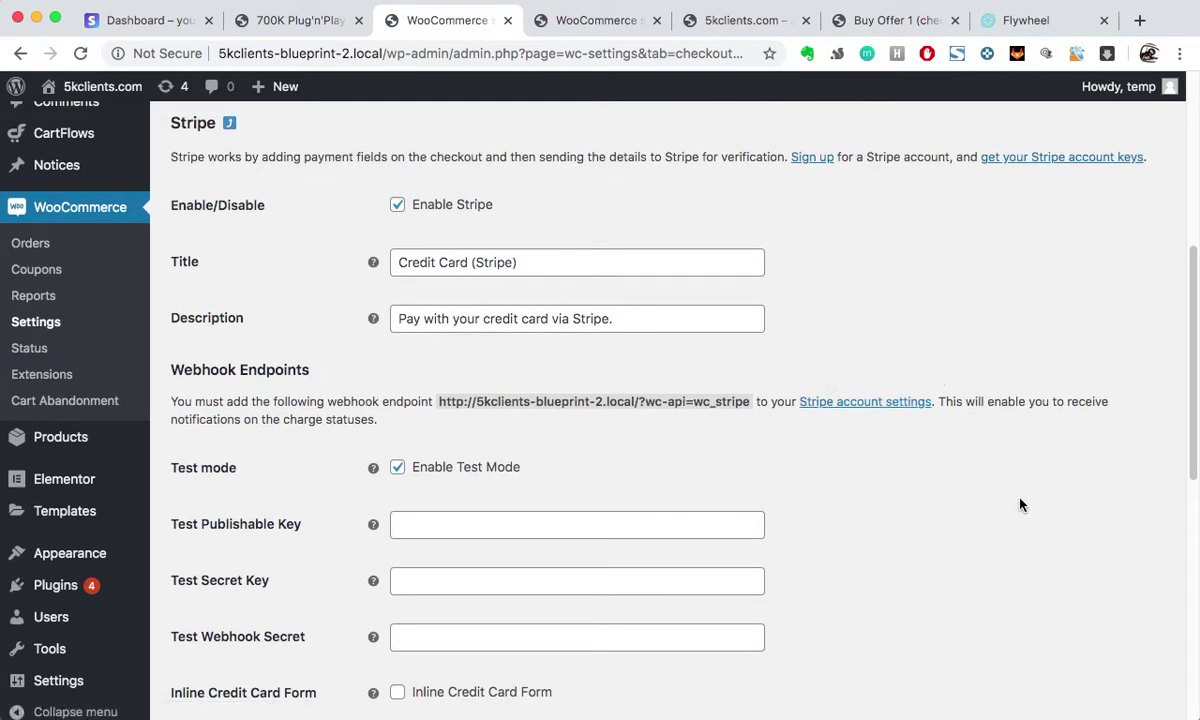
{"action": "scroll", "coordinate": [916, 335], "scroll_direction": "up", "scroll_amount": 2}
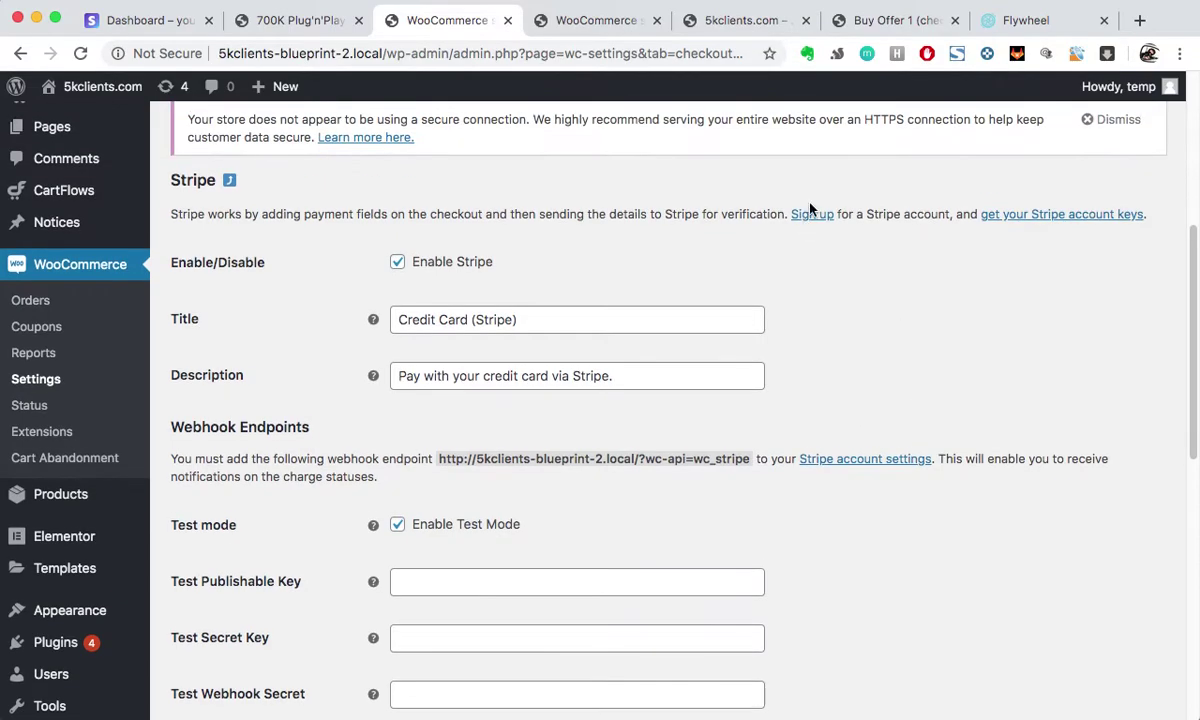
{"action": "scroll", "coordinate": [916, 402], "scroll_direction": "down", "scroll_amount": 1}
{"action": "scroll", "coordinate": [916, 402], "scroll_direction": "down", "scroll_amount": 1}
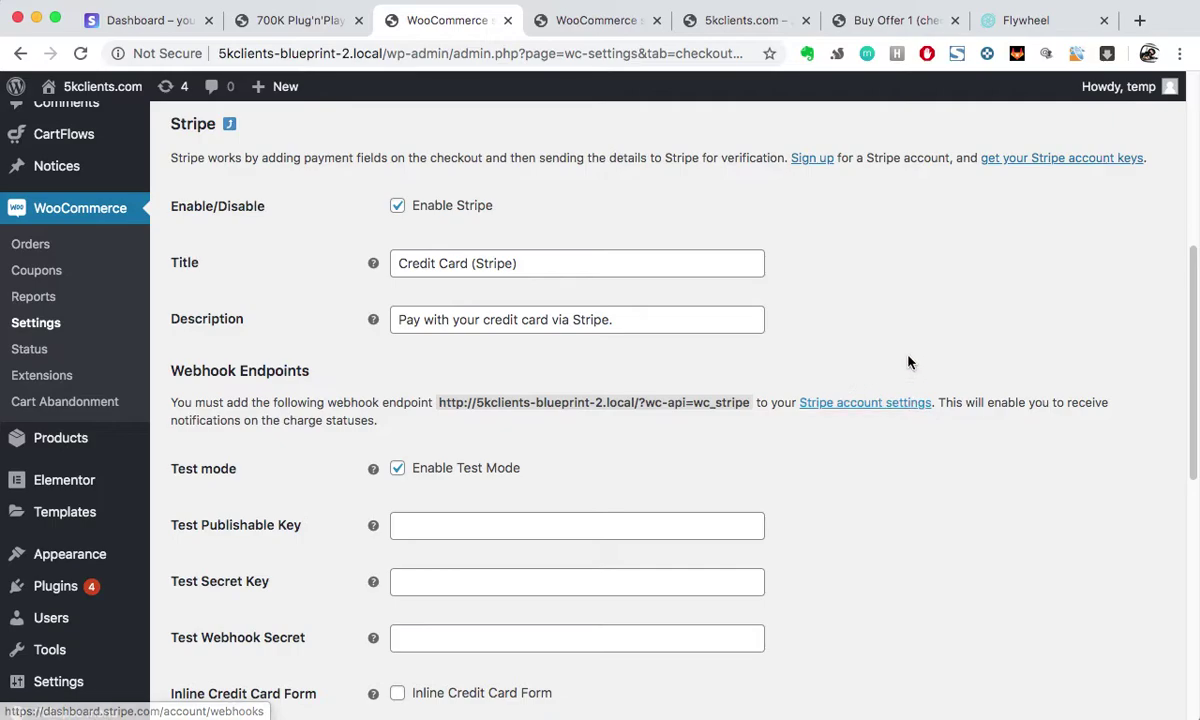
{"action": "scroll", "coordinate": [908, 362], "scroll_direction": "up", "scroll_amount": 2}
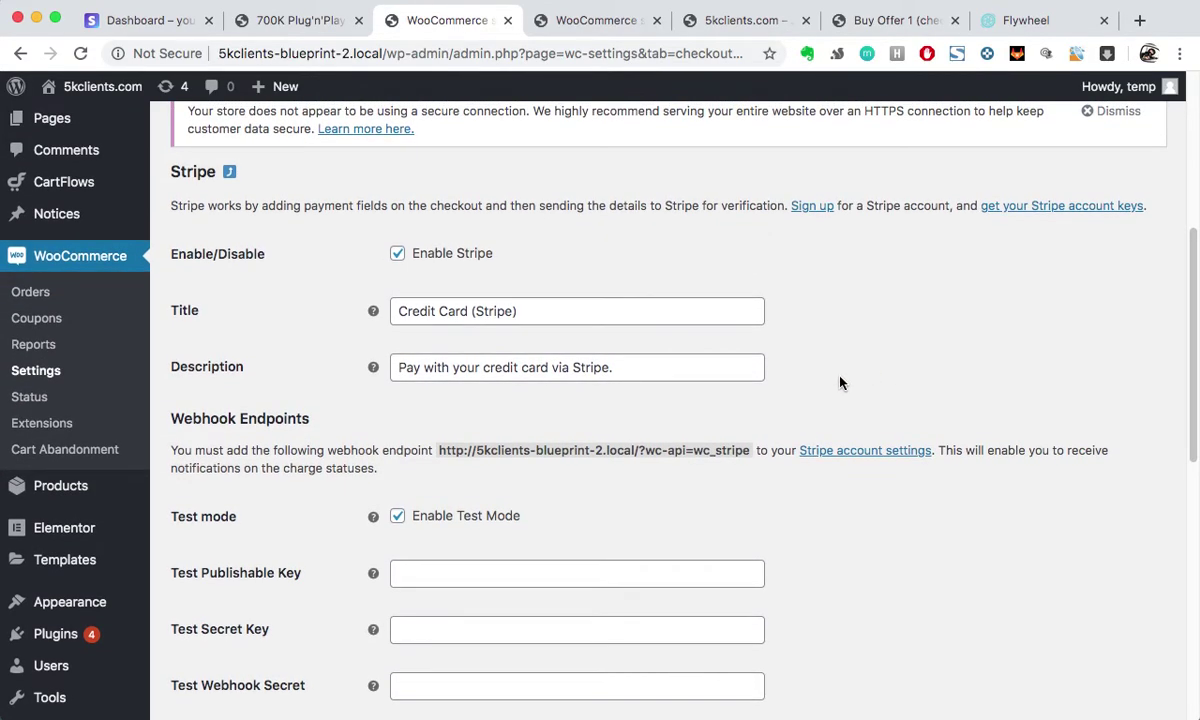
{"action": "scroll", "coordinate": [840, 383], "scroll_direction": "down", "scroll_amount": 2}
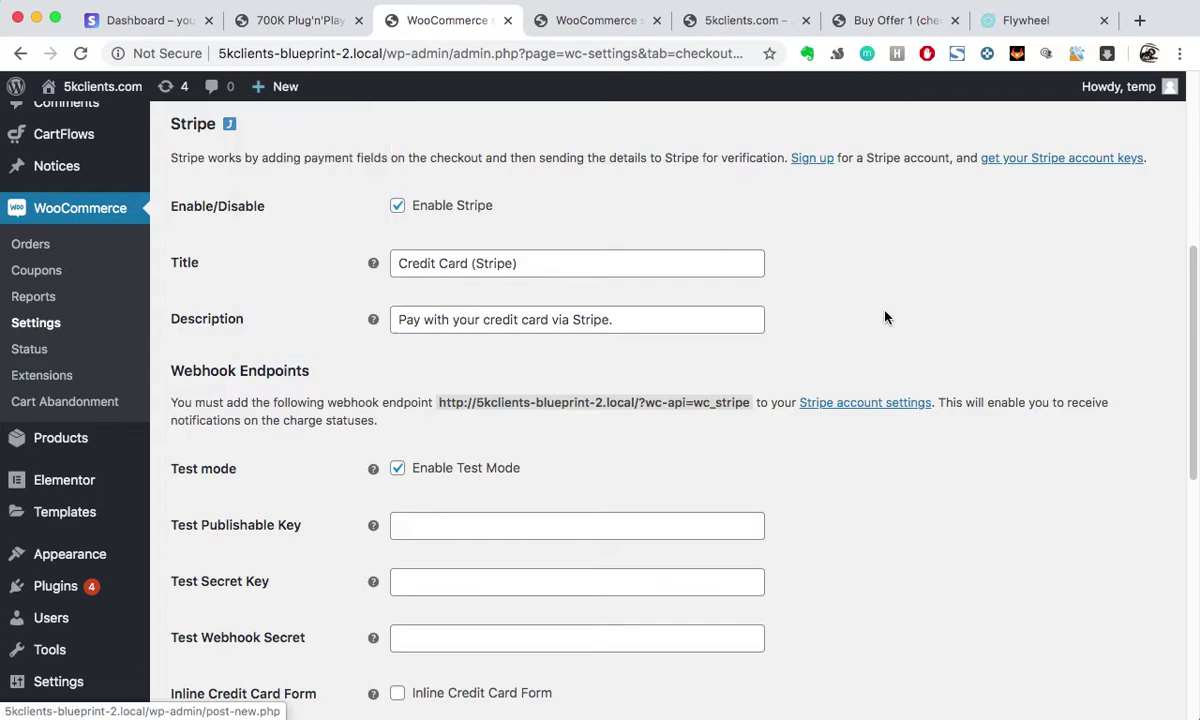
{"action": "left_click", "coordinate": [133, 21]}
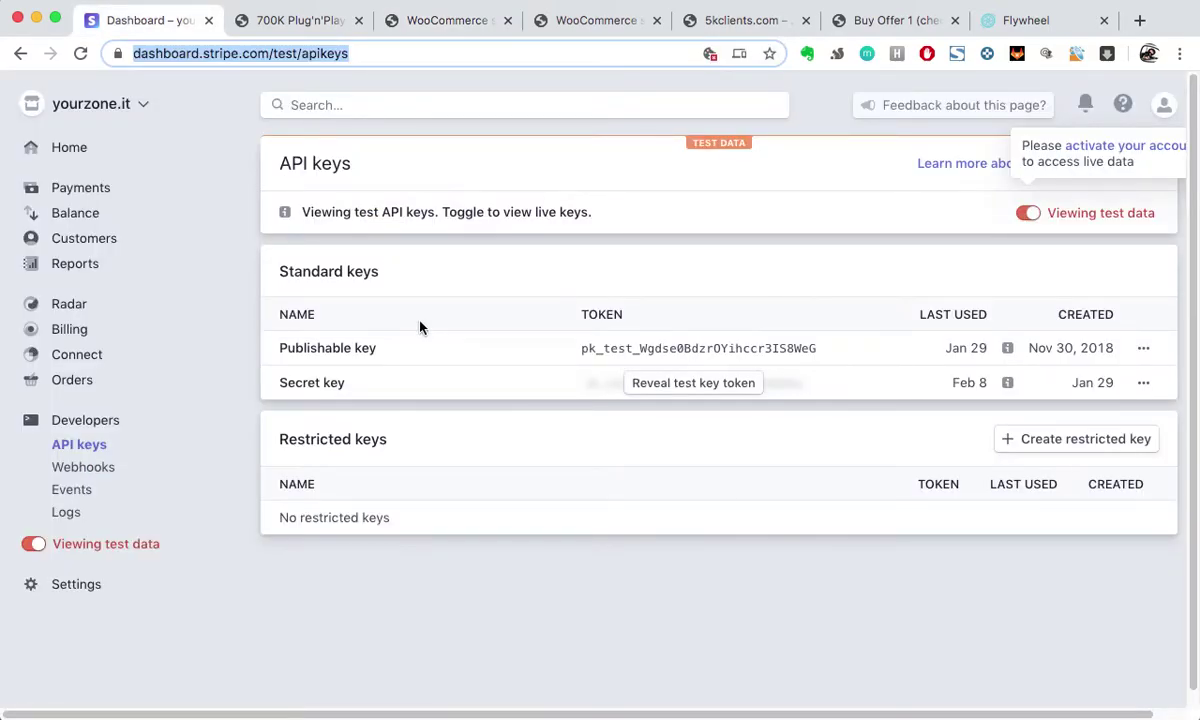
Step: Open the Stripe dashboard Home overview and look through it
{"action": "left_click", "coordinate": [157, 60]}
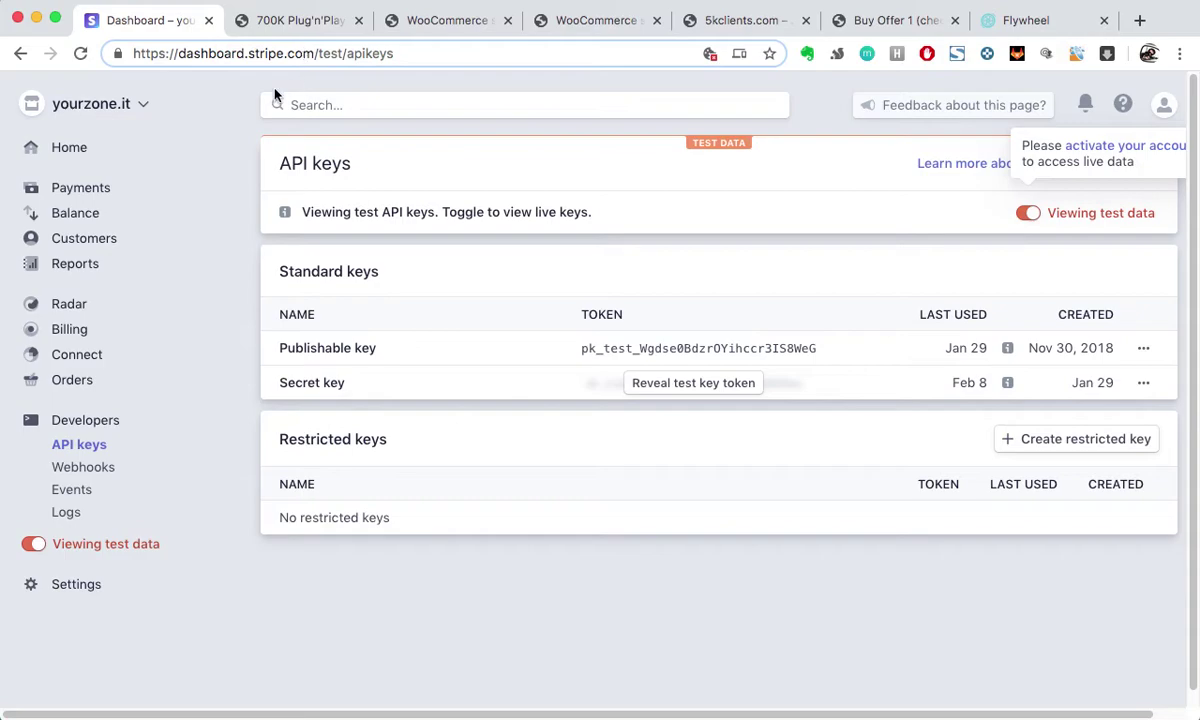
{"action": "left_click", "coordinate": [70, 146]}
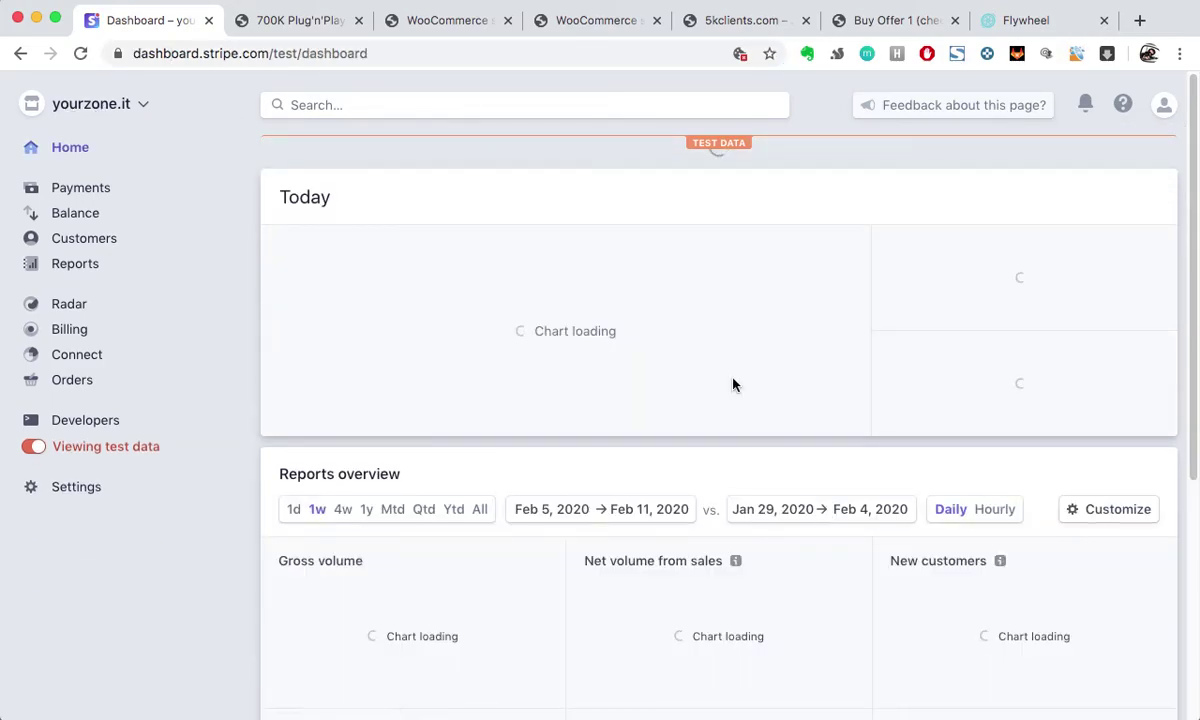
{"action": "scroll", "coordinate": [557, 287], "scroll_direction": "down", "scroll_amount": 2}
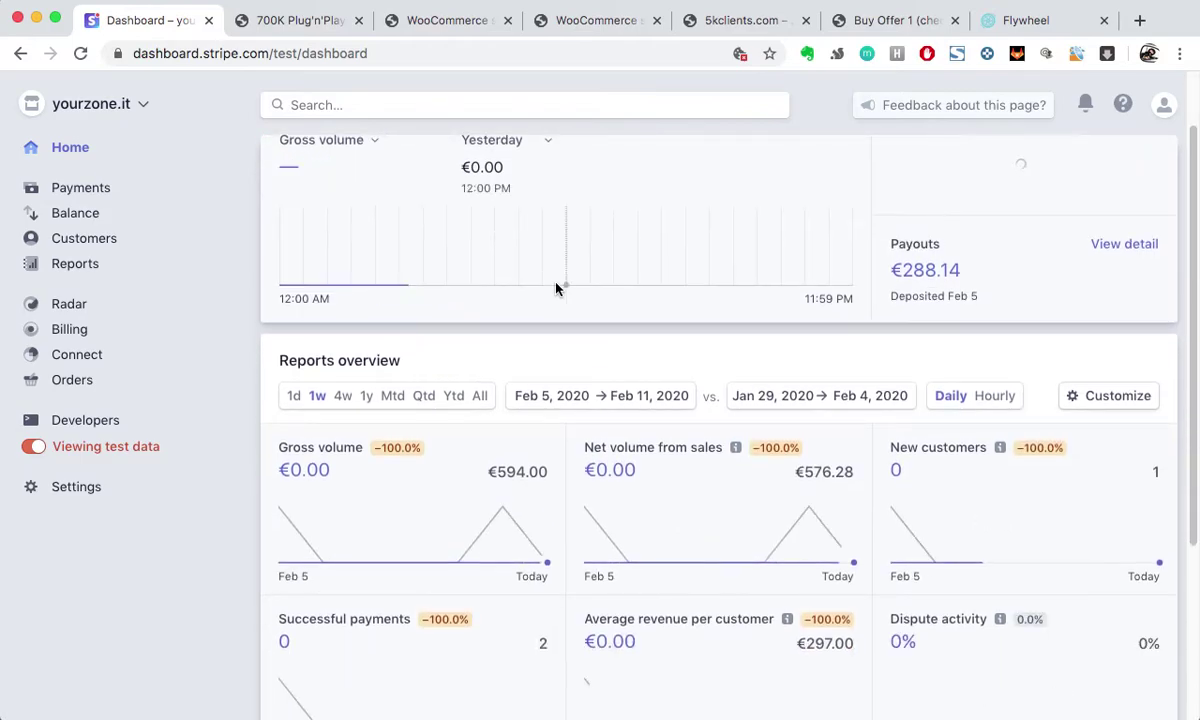
{"action": "scroll", "coordinate": [604, 562], "scroll_direction": "down", "scroll_amount": 3}
{"action": "scroll", "coordinate": [605, 450], "scroll_direction": "up", "scroll_amount": 5}
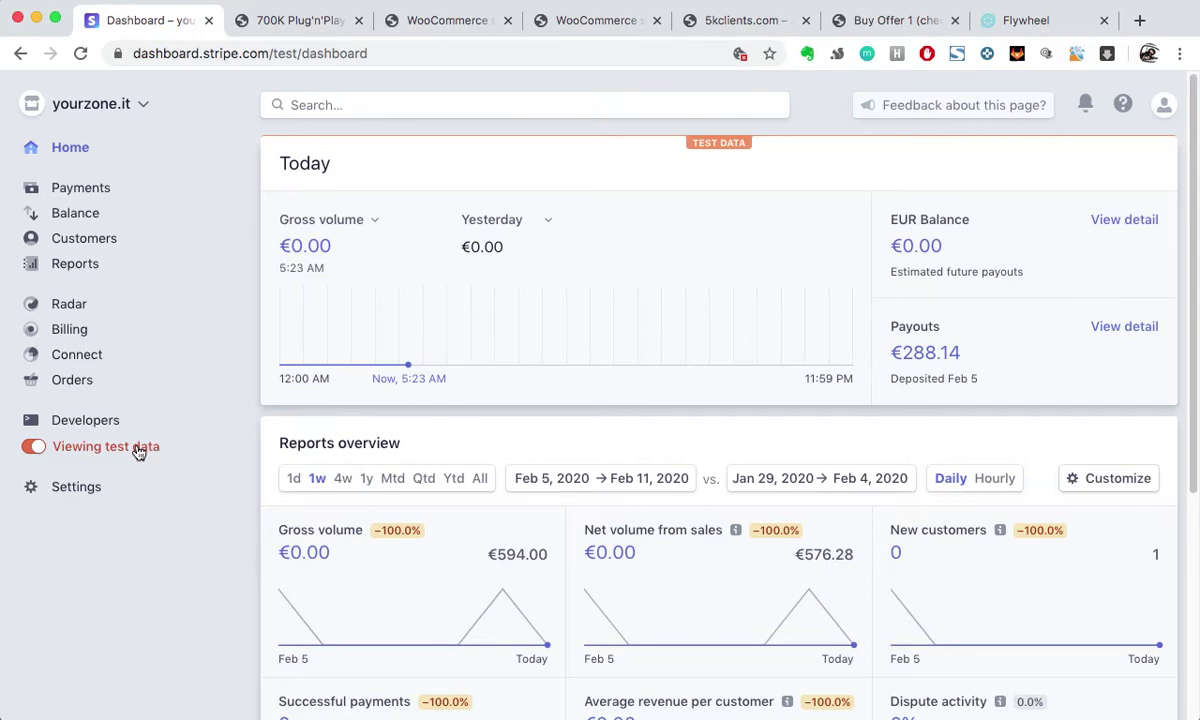
{"action": "scroll", "coordinate": [647, 520], "scroll_direction": "down", "scroll_amount": 1}
{"action": "scroll", "coordinate": [647, 520], "scroll_direction": "up", "scroll_amount": 1}
Step: Open Stripe's Developers overview and then the test-mode API keys page
{"action": "left_click", "coordinate": [88, 421]}
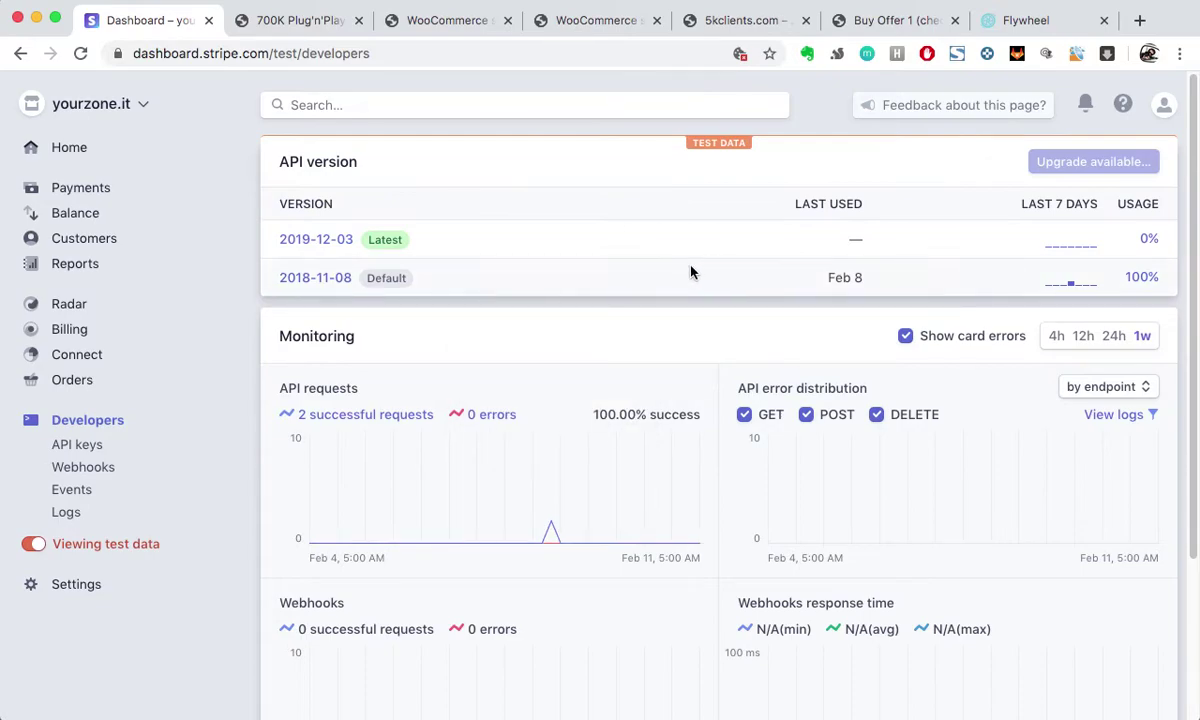
{"action": "scroll", "coordinate": [594, 415], "scroll_direction": "down", "scroll_amount": 1}
{"action": "scroll", "coordinate": [597, 351], "scroll_direction": "up", "scroll_amount": 1}
{"action": "left_click", "coordinate": [90, 447]}
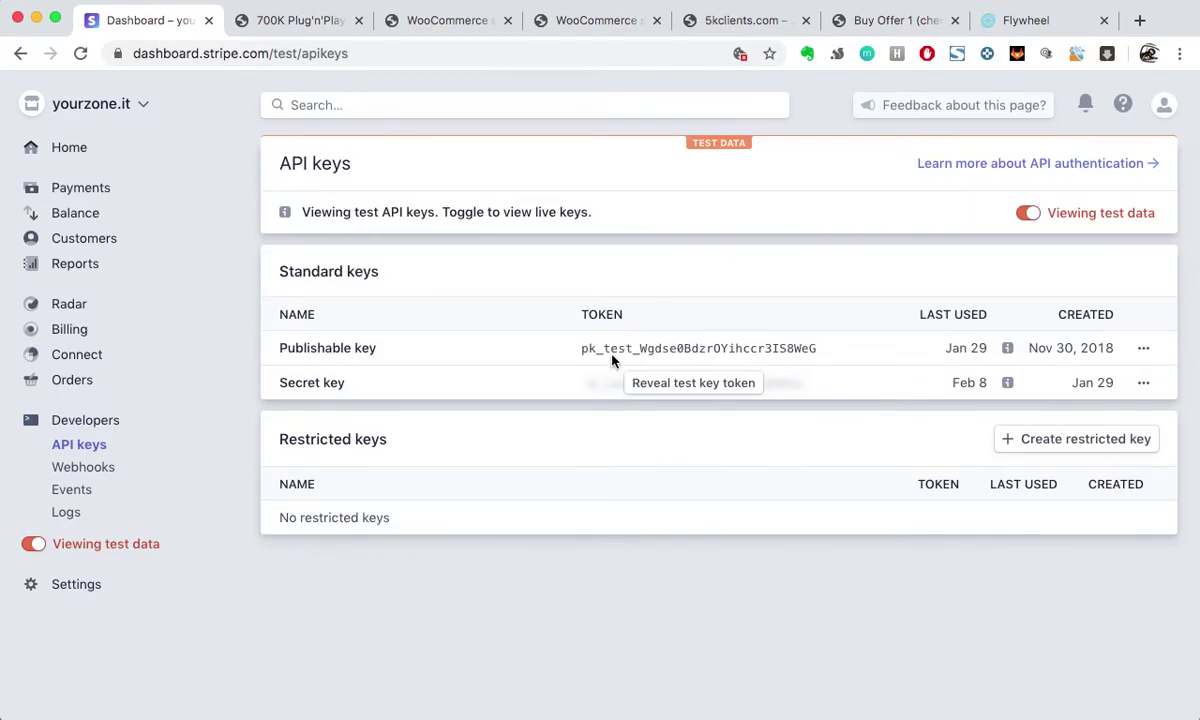
Step: Select the full publishable test key on Stripe's API keys page and copy it
{"action": "left_click_drag", "start_coordinate": [578, 353], "coordinate": [662, 350]}
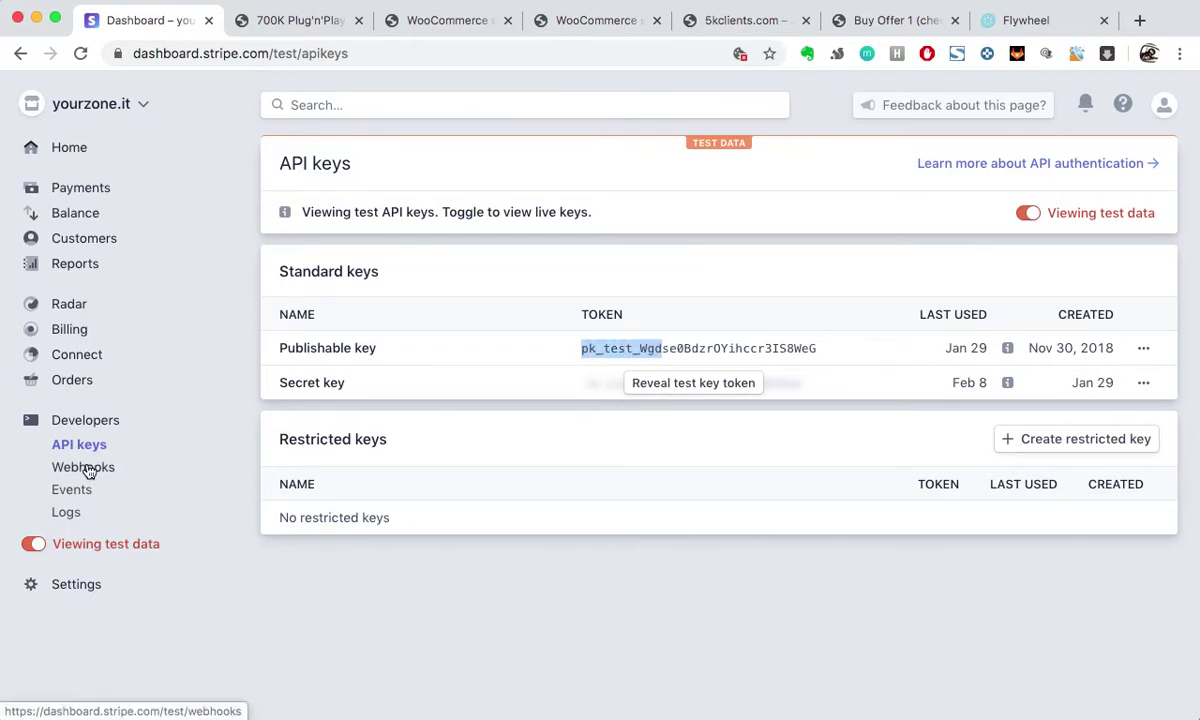
{"action": "left_click", "coordinate": [752, 348]}
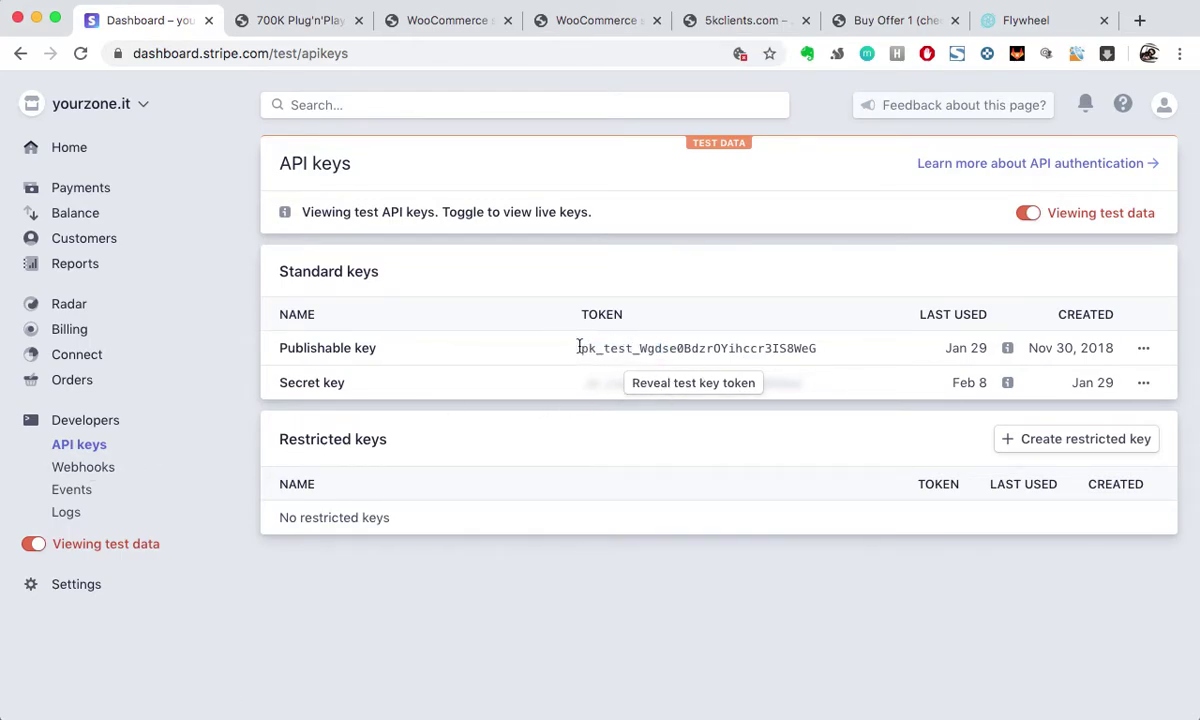
{"action": "left_click_drag", "start_coordinate": [580, 350], "coordinate": [827, 353]}
{"action": "key", "text": "ctrl+Up"}
{"action": "left_click", "coordinate": [896, 521]}
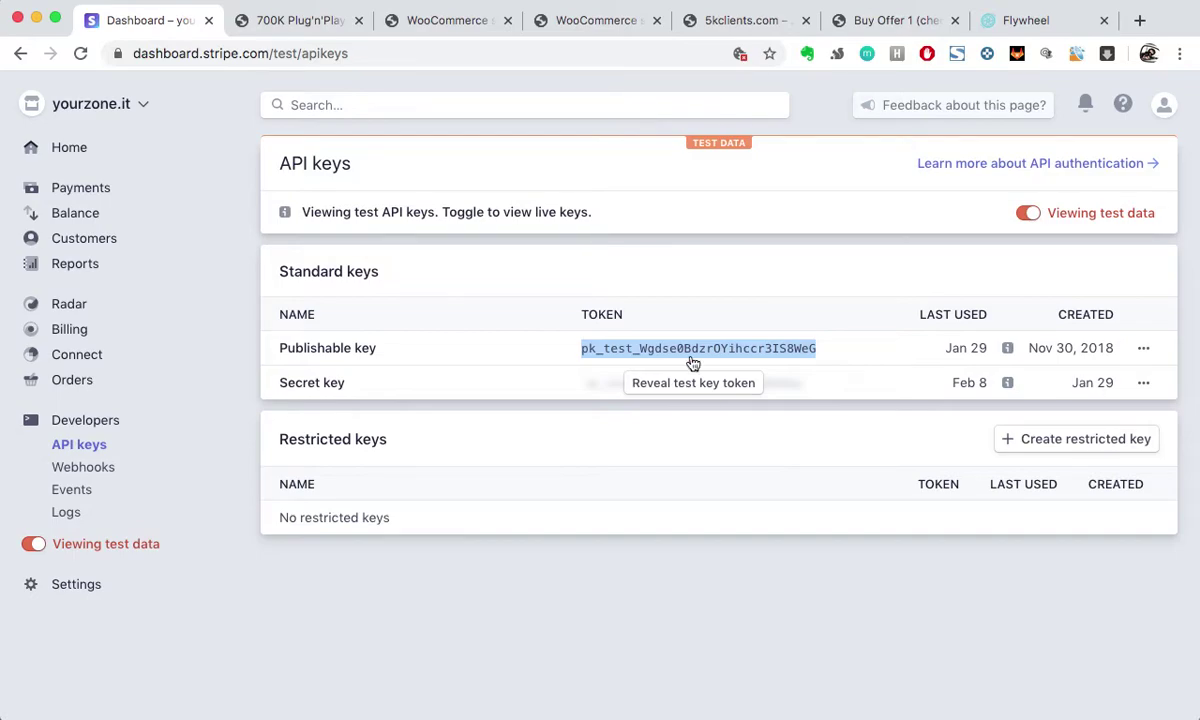
Step: Paste the publishable test key into WooCommerce's Stripe Test Publishable Key field
{"action": "left_click", "coordinate": [410, 21]}
{"action": "scroll", "coordinate": [514, 382], "scroll_direction": "up", "scroll_amount": 5}
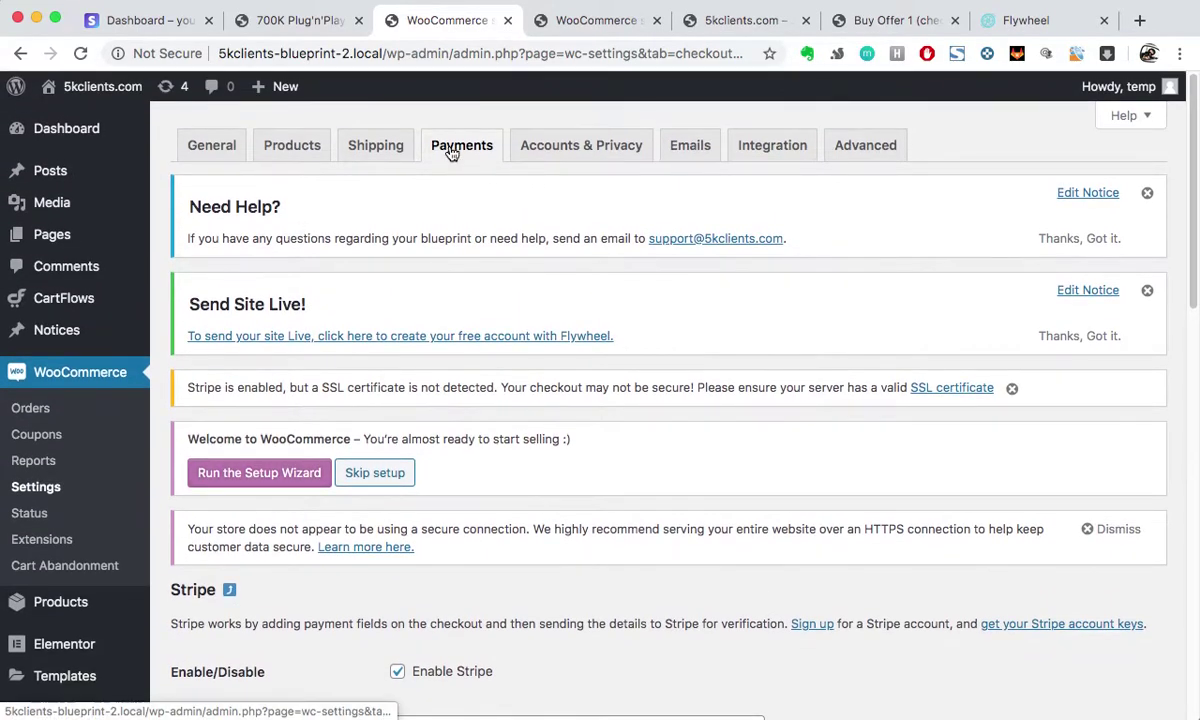
{"action": "scroll", "coordinate": [595, 429], "scroll_direction": "down", "scroll_amount": 5}
{"action": "scroll", "coordinate": [570, 553], "scroll_direction": "down", "scroll_amount": 4}
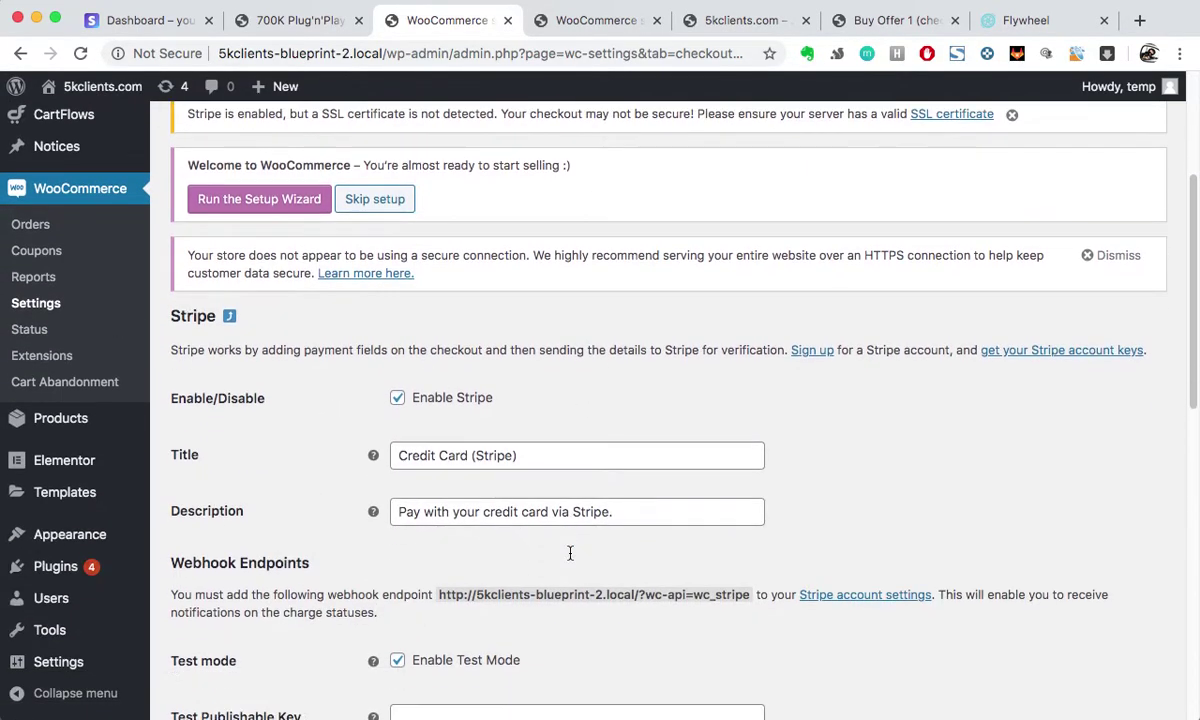
{"action": "left_click", "coordinate": [596, 295]}
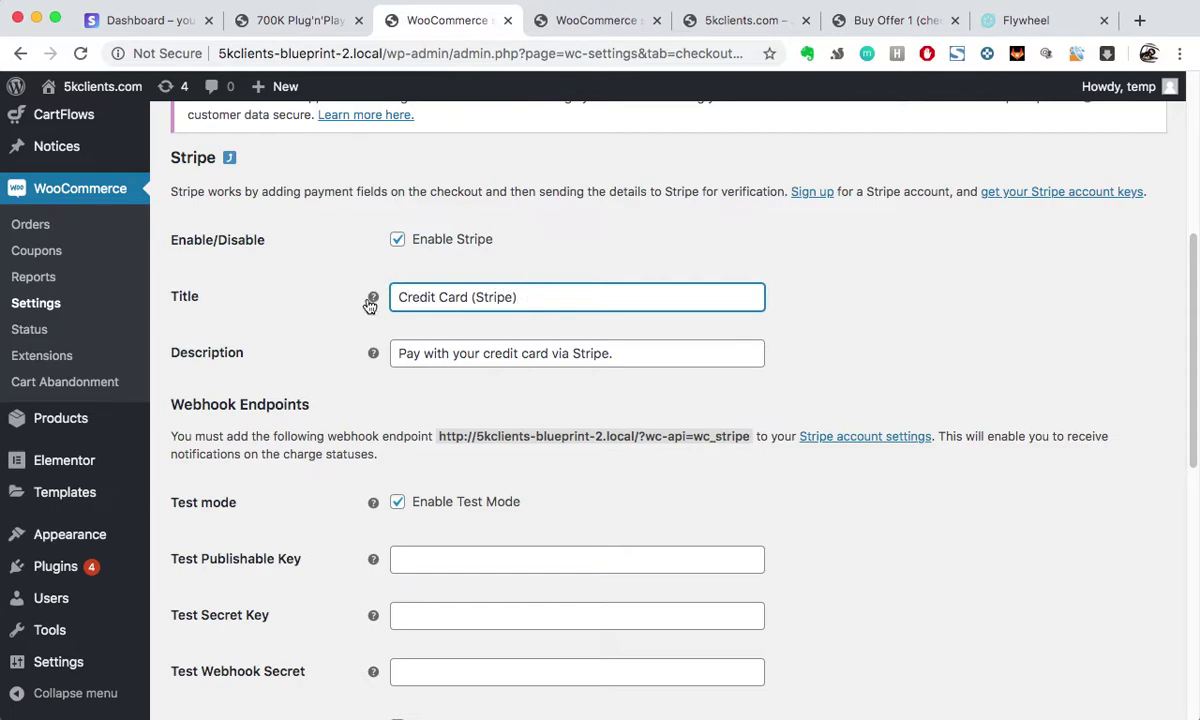
{"action": "left_click_drag", "start_coordinate": [396, 354], "coordinate": [635, 355]}
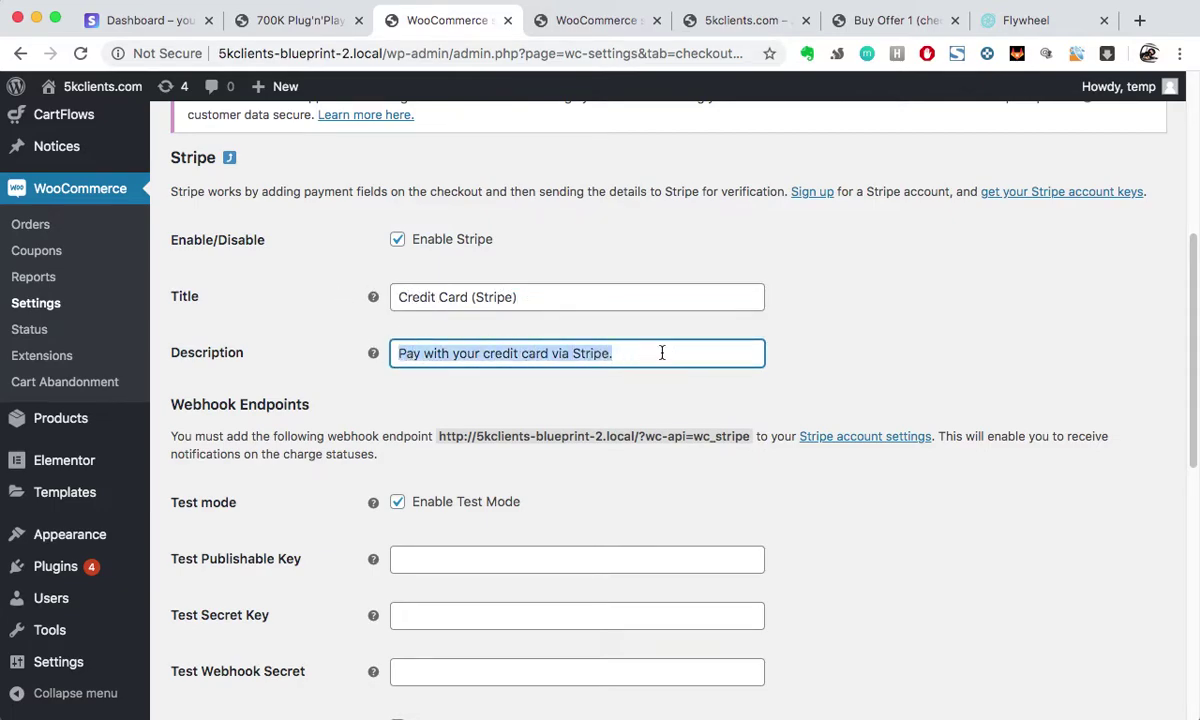
{"action": "left_click", "coordinate": [661, 352]}
{"action": "scroll", "coordinate": [611, 407], "scroll_direction": "down", "scroll_amount": 3}
{"action": "scroll", "coordinate": [609, 407], "scroll_direction": "down", "scroll_amount": 2}
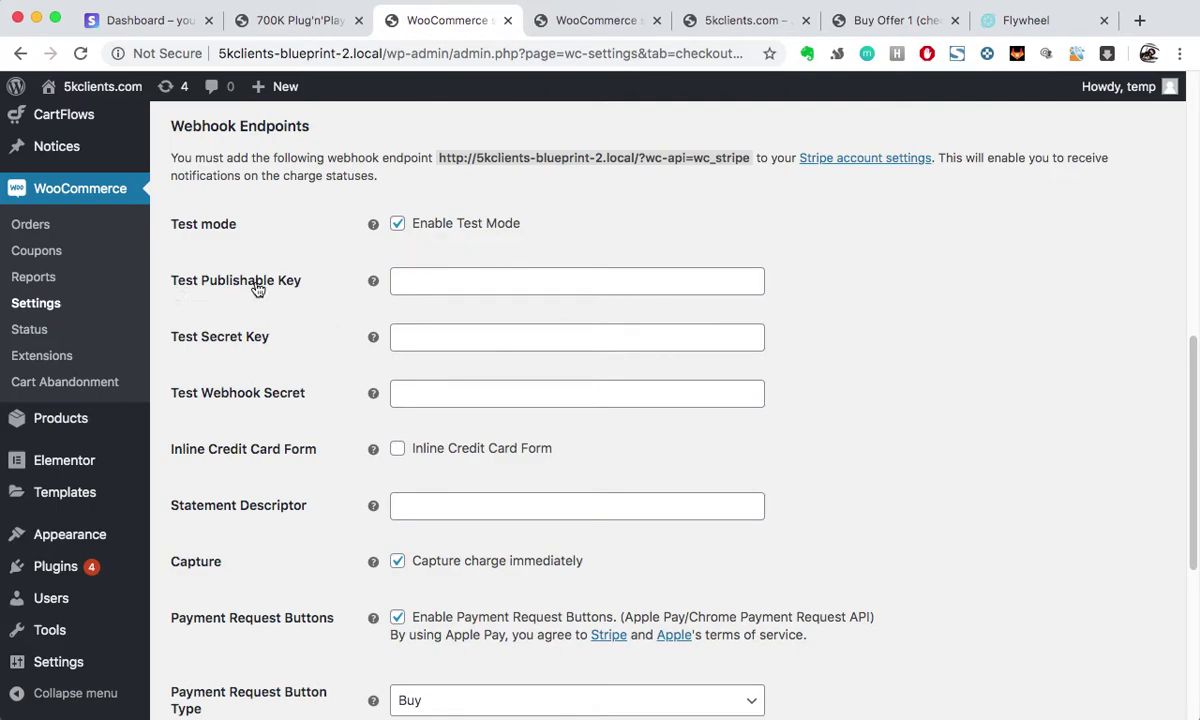
{"action": "left_click", "coordinate": [461, 281]}
{"action": "key", "text": "super+v"}
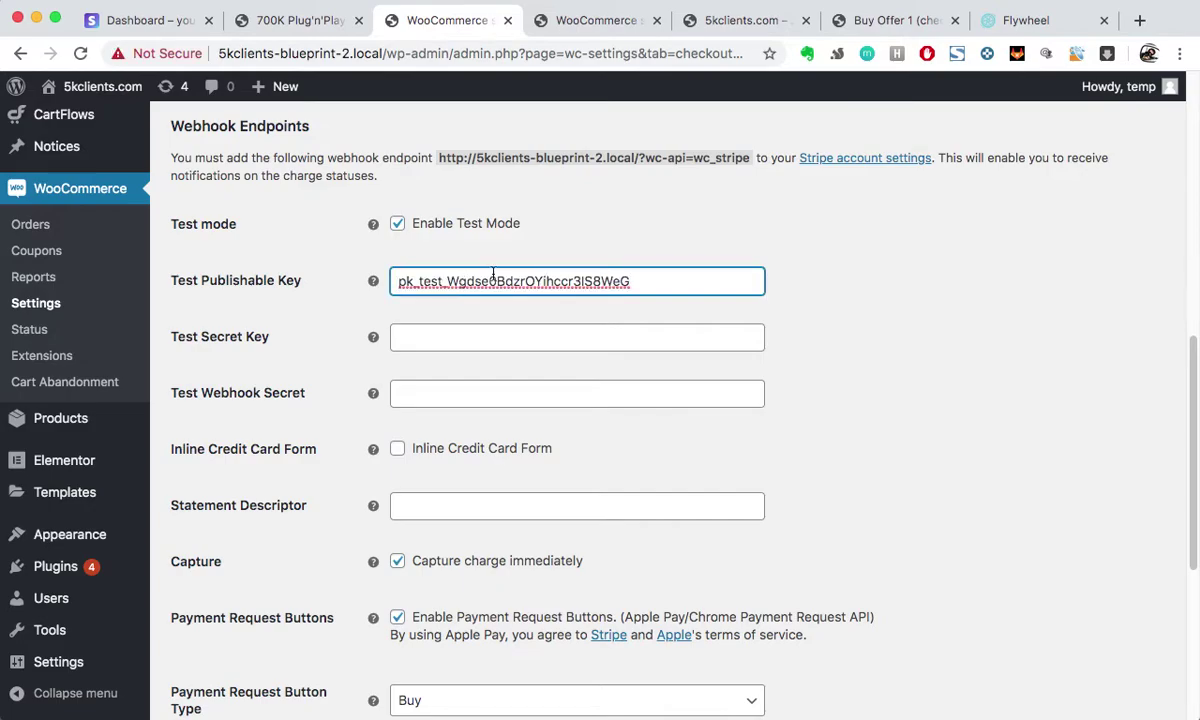
Step: Reveal Stripe's secret test key by confirming the account password, re-entered once
{"action": "left_click", "coordinate": [594, 24]}
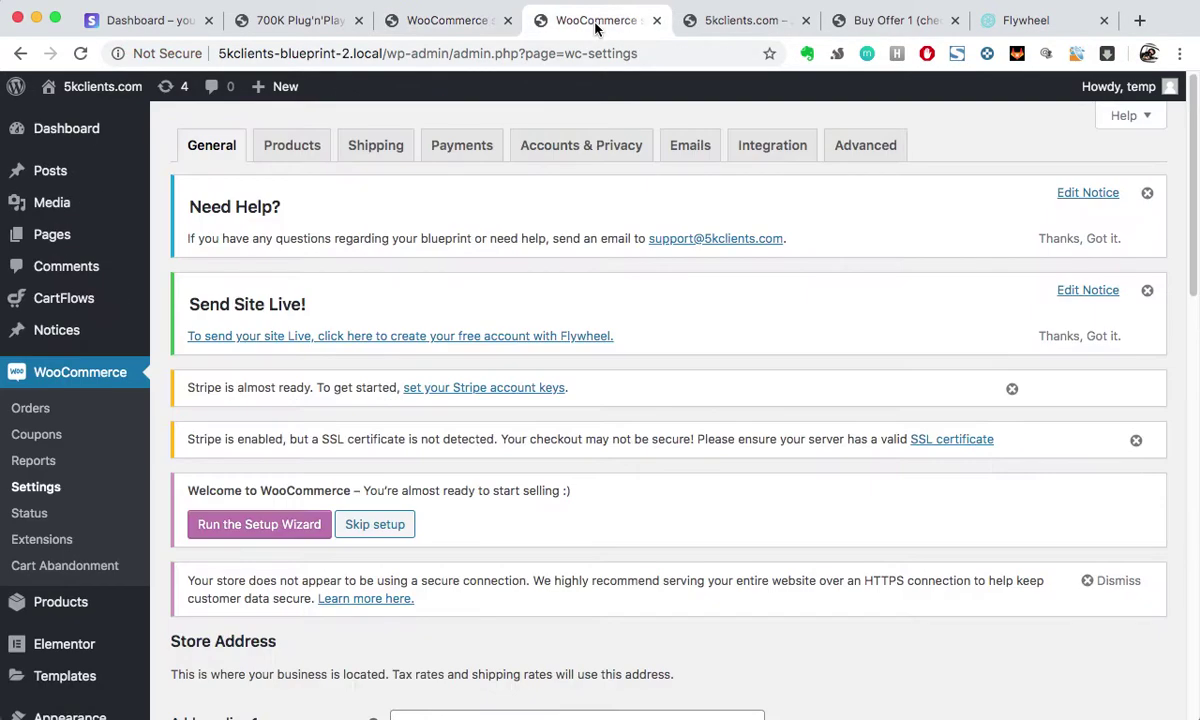
{"action": "left_click", "coordinate": [720, 22]}
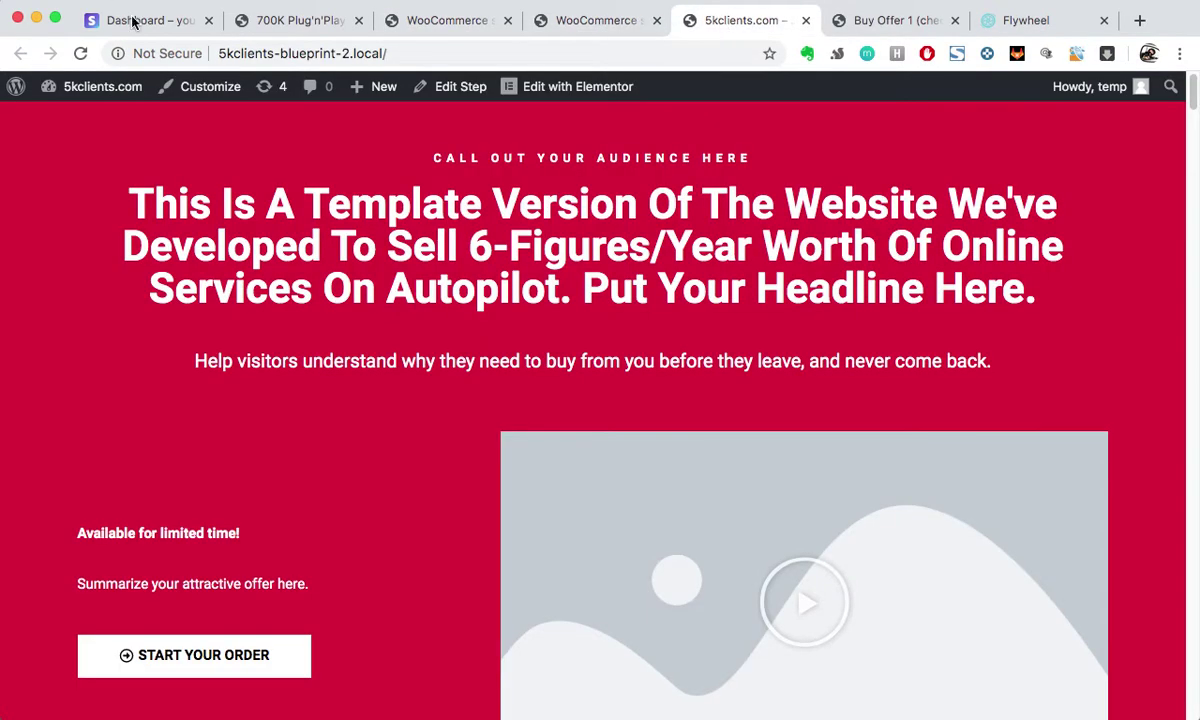
{"action": "left_click", "coordinate": [133, 20]}
{"action": "left_click", "coordinate": [683, 390]}
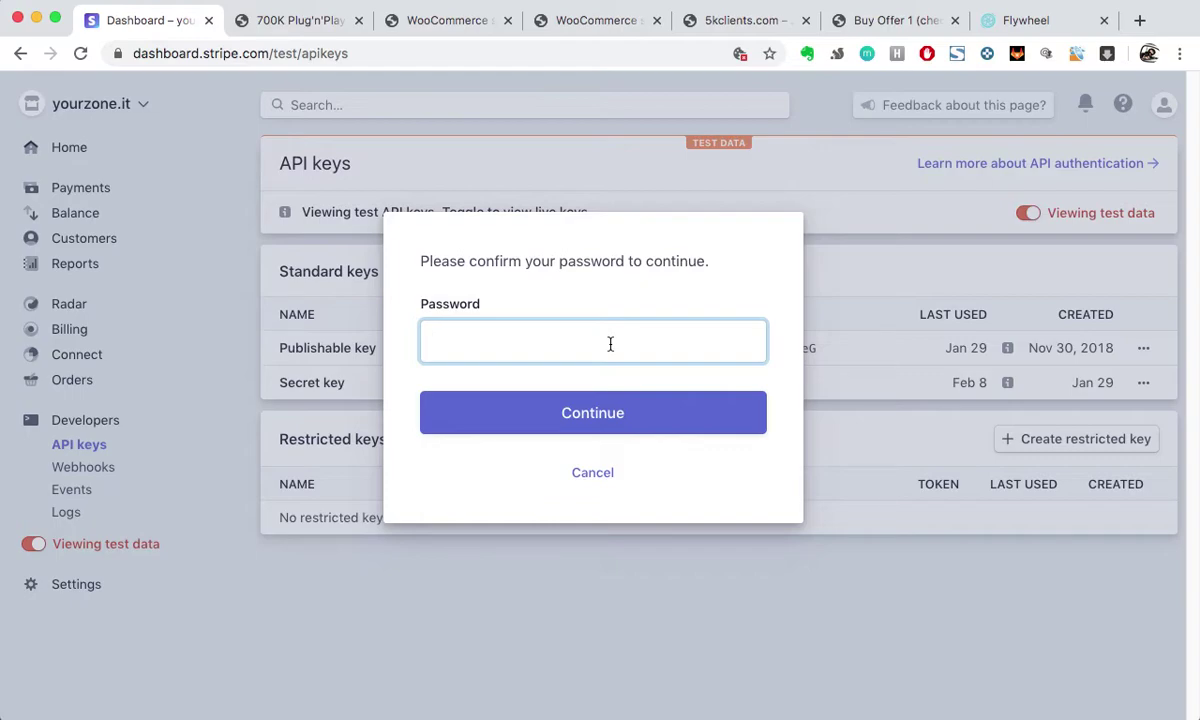
{"action": "type", "text": "••••••••••••••"}
{"action": "key", "text": "Return"}
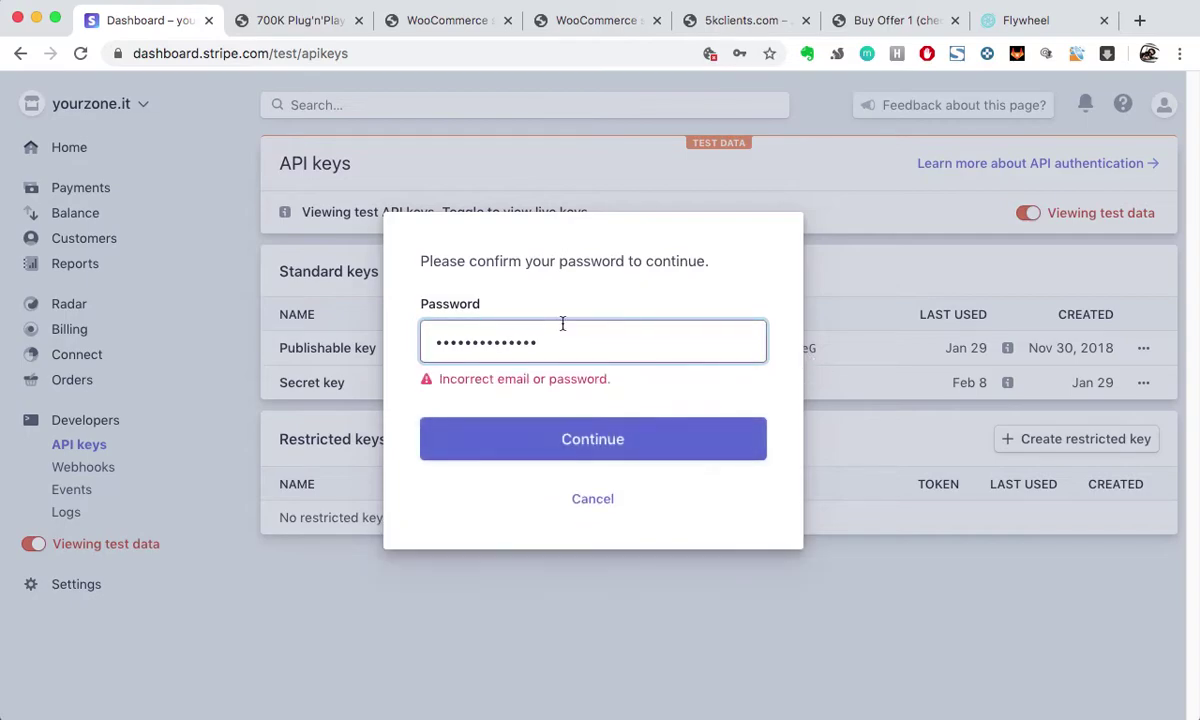
{"action": "double_click", "coordinate": [594, 340]}
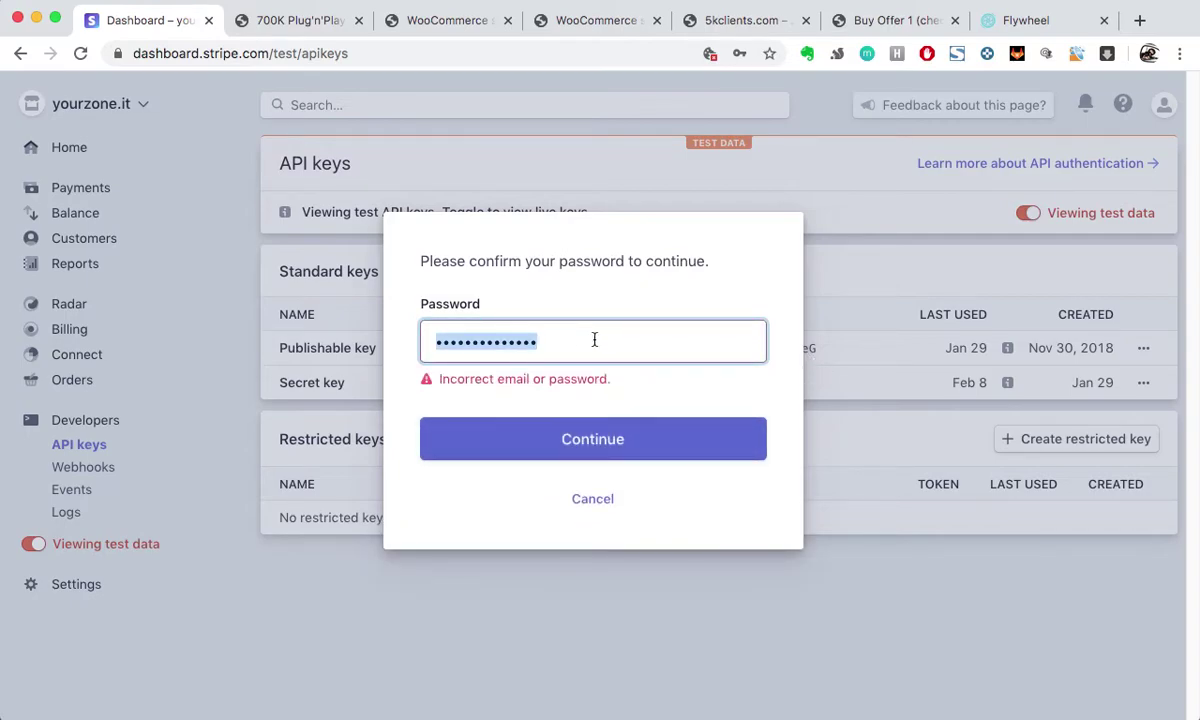
{"action": "type", "text": "•••"}
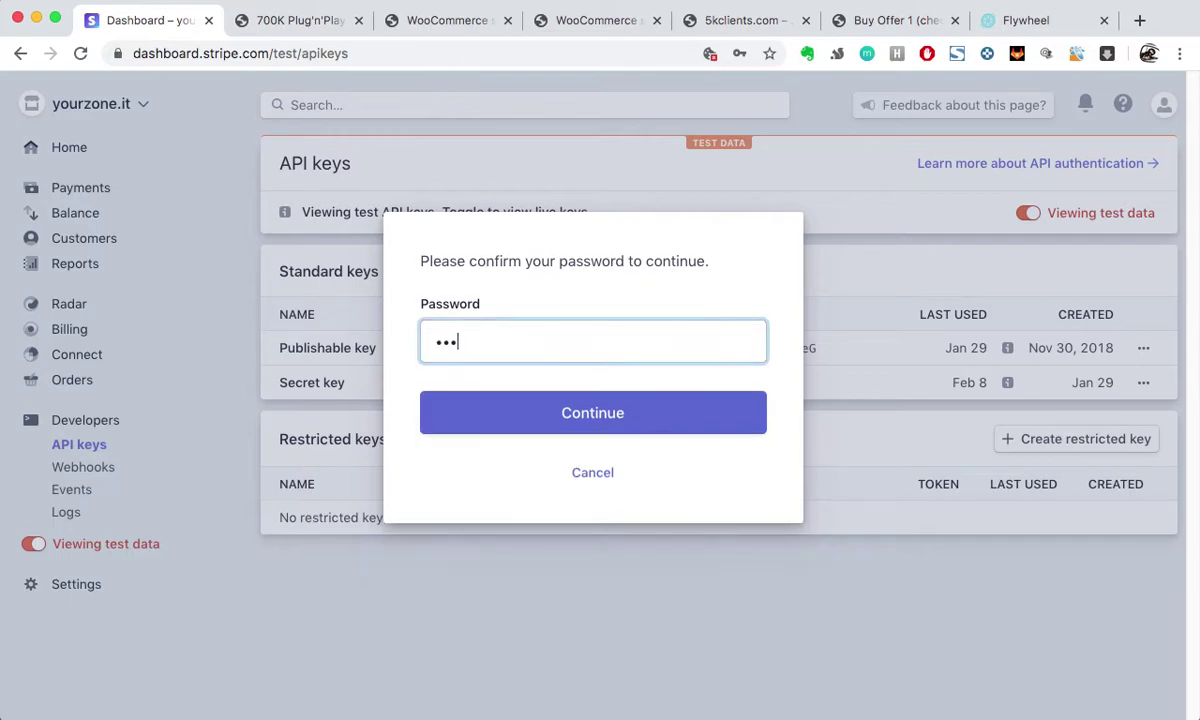
{"action": "type", "text": "•••••••••••"}
{"action": "key", "text": "Return"}
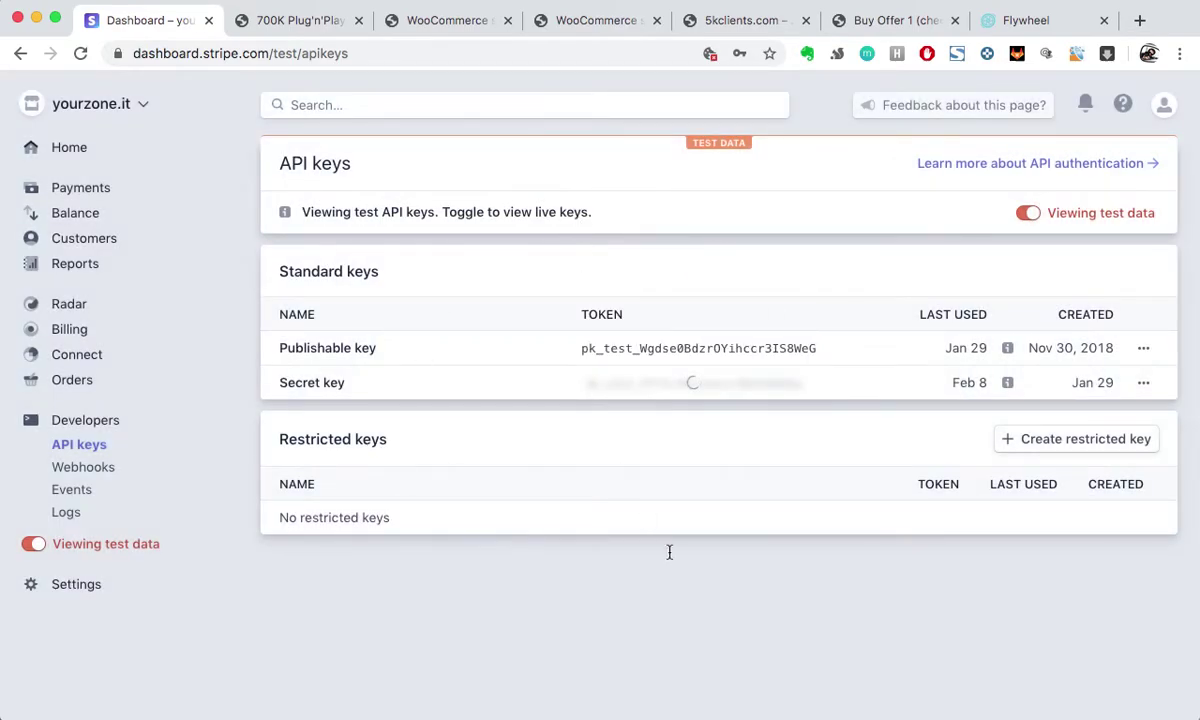
Step: Copy the secret test key into WooCommerce's Test Secret Key field, then return to Stripe
{"action": "double_click", "coordinate": [680, 386]}
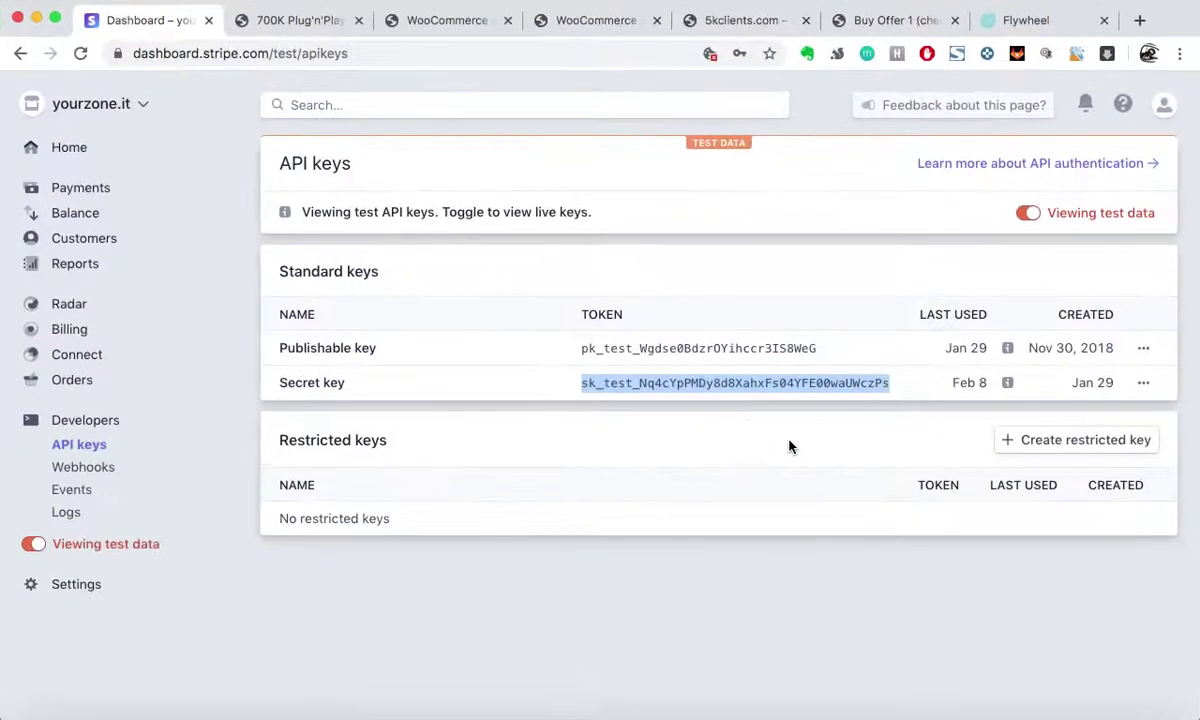
{"action": "left_click", "coordinate": [463, 22]}
{"action": "left_click", "coordinate": [536, 347]}
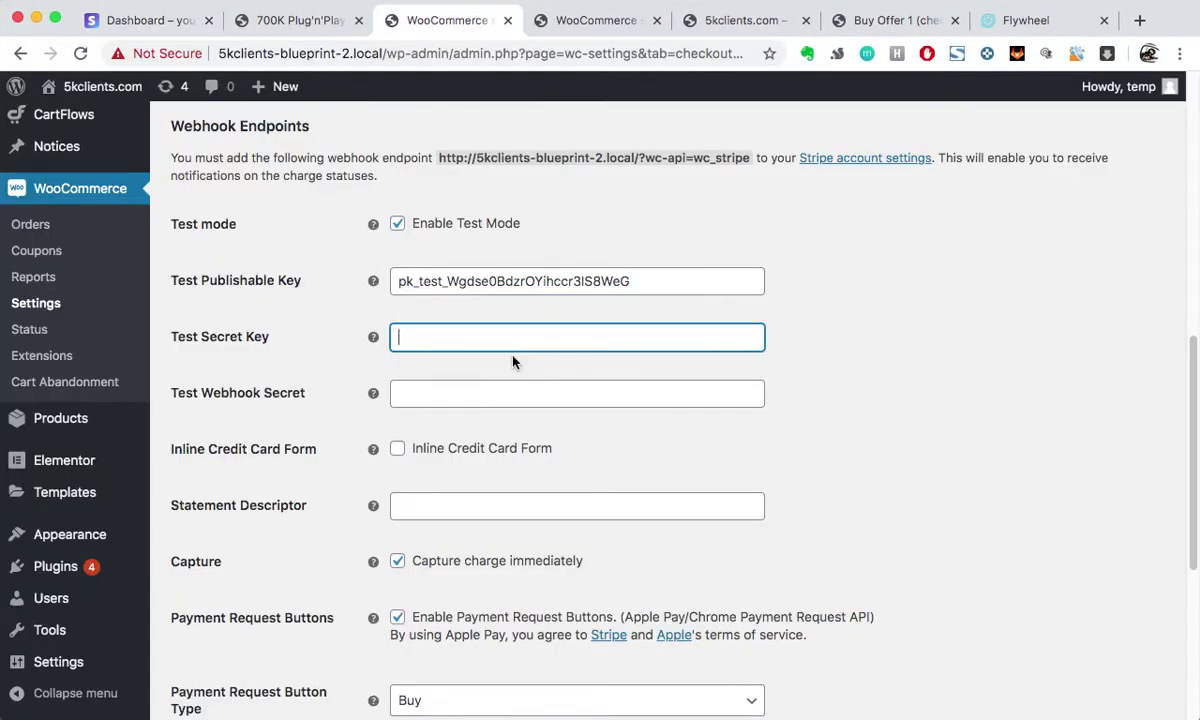
{"action": "key", "text": "super+v"}
{"action": "left_click", "coordinate": [318, 22]}
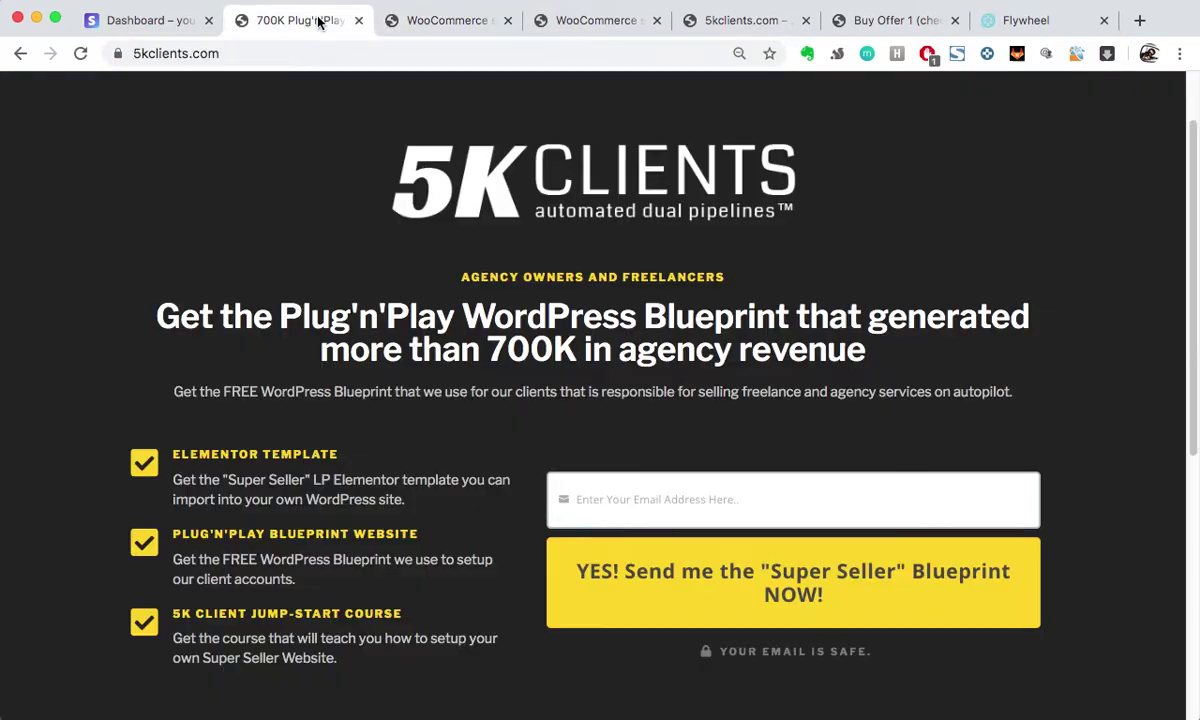
{"action": "left_click", "coordinate": [142, 24]}
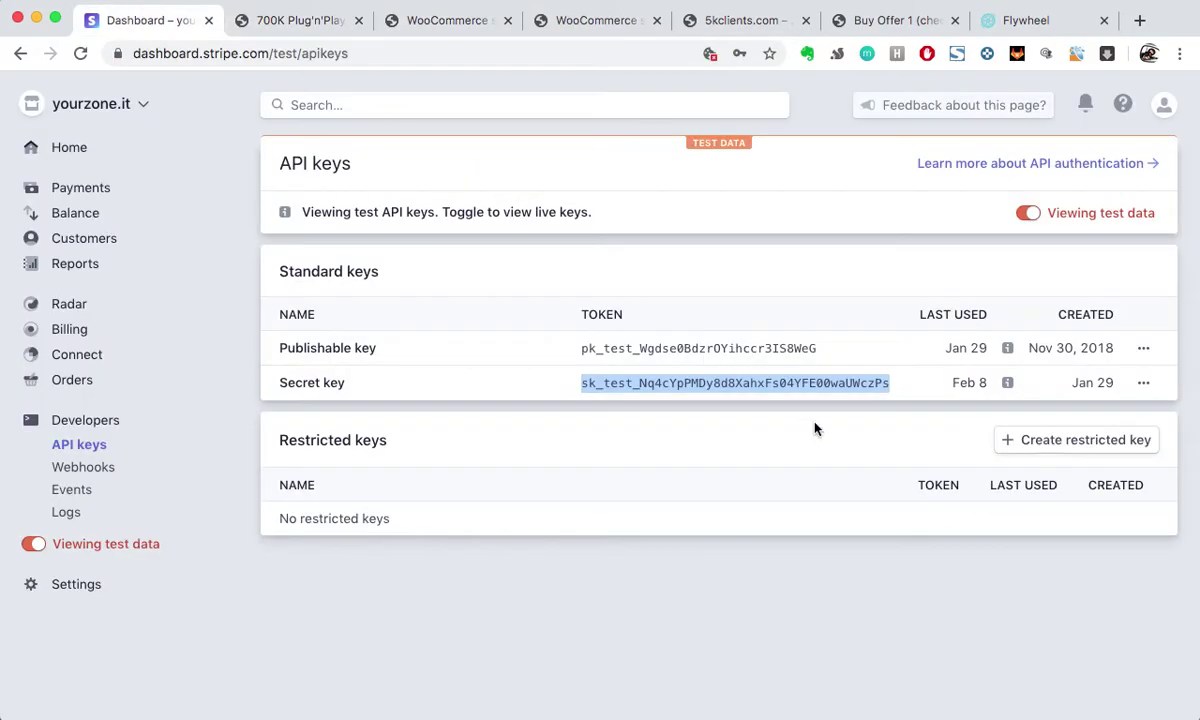
Step: Open the 5kclients.com endpoint under Stripe Developers > Webhooks and review its wc_stripe URL
{"action": "left_click", "coordinate": [89, 468]}
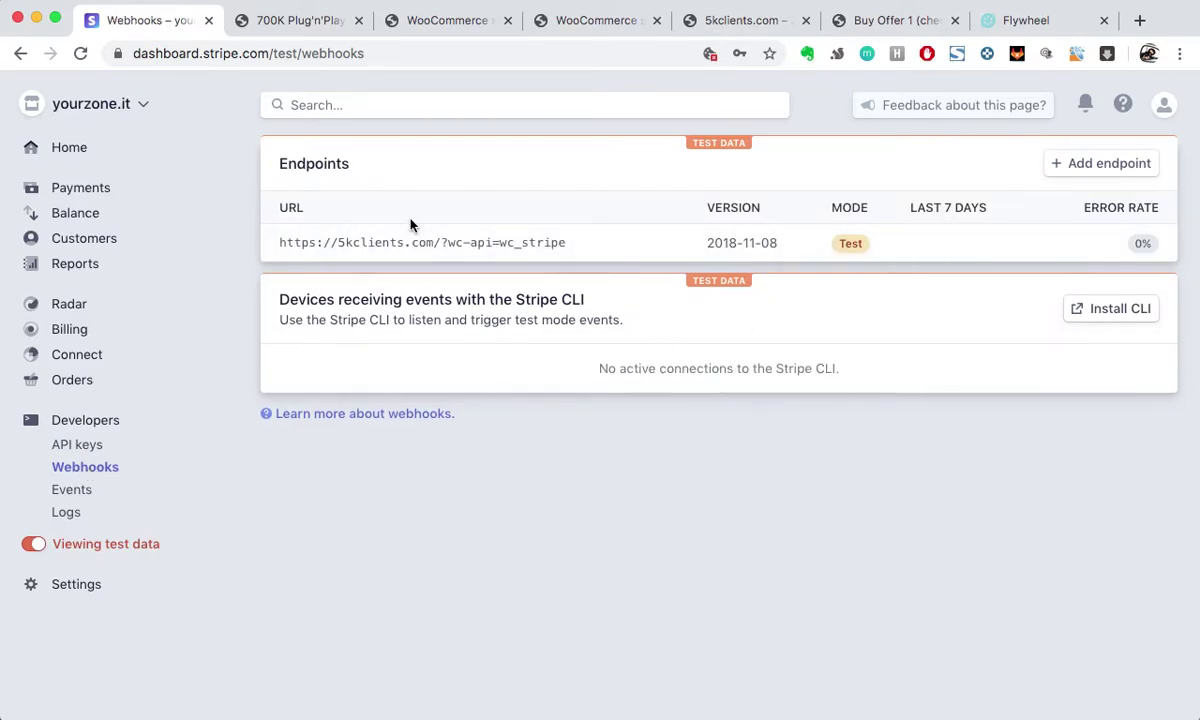
{"action": "left_click", "coordinate": [304, 243]}
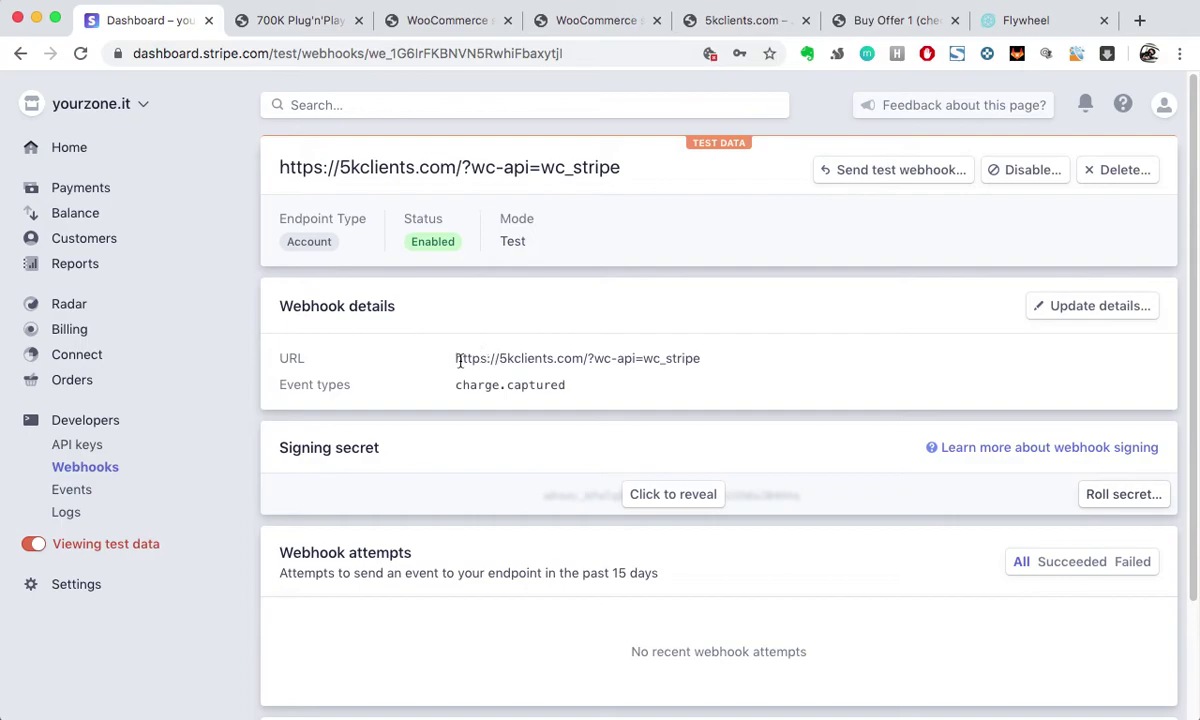
{"action": "left_click_drag", "start_coordinate": [459, 362], "coordinate": [583, 357]}
{"action": "left_click", "coordinate": [461, 366]}
{"action": "left_click_drag", "start_coordinate": [455, 362], "coordinate": [583, 361]}
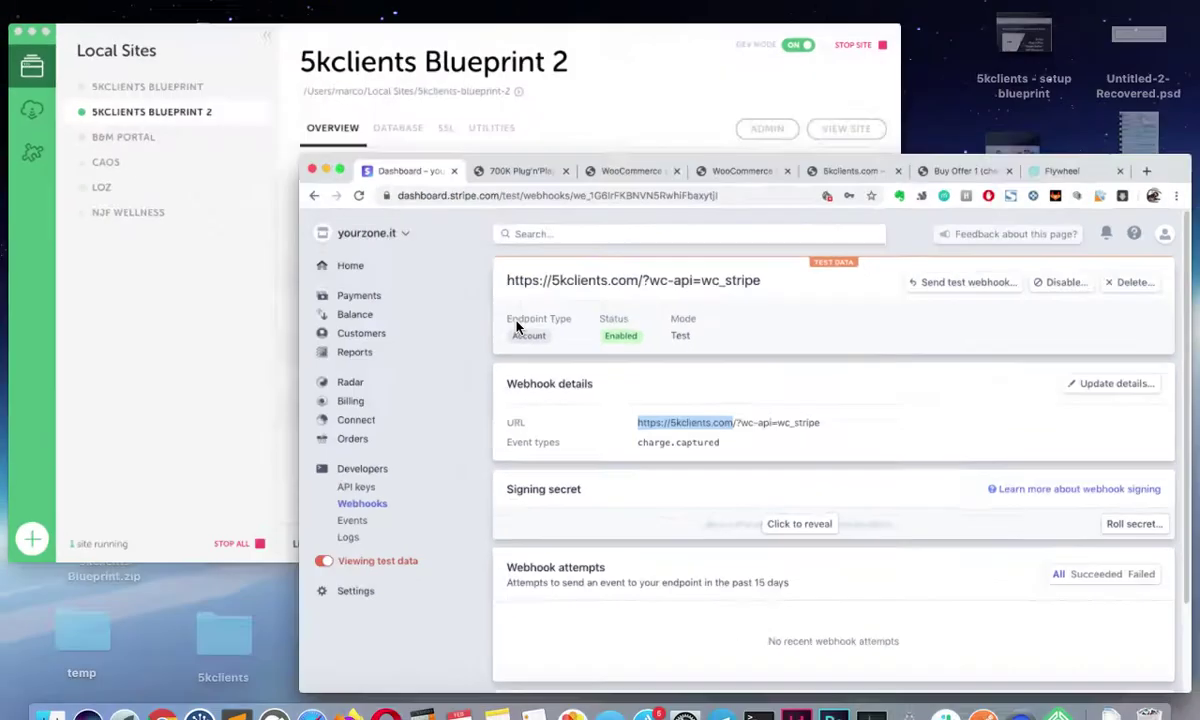
Step: Switch back to the WooCommerce Stripe settings in the browser
{"action": "key", "text": "ctrl+Up"}
{"action": "left_click", "coordinate": [244, 177]}
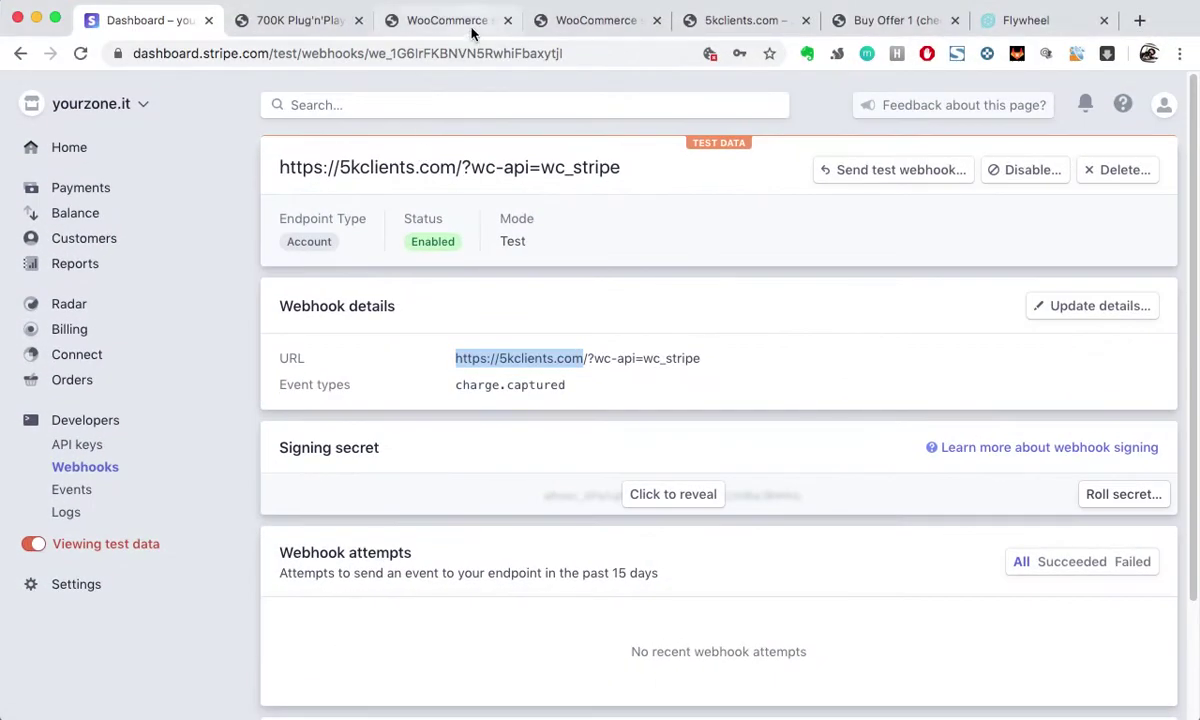
{"action": "left_click", "coordinate": [468, 24]}
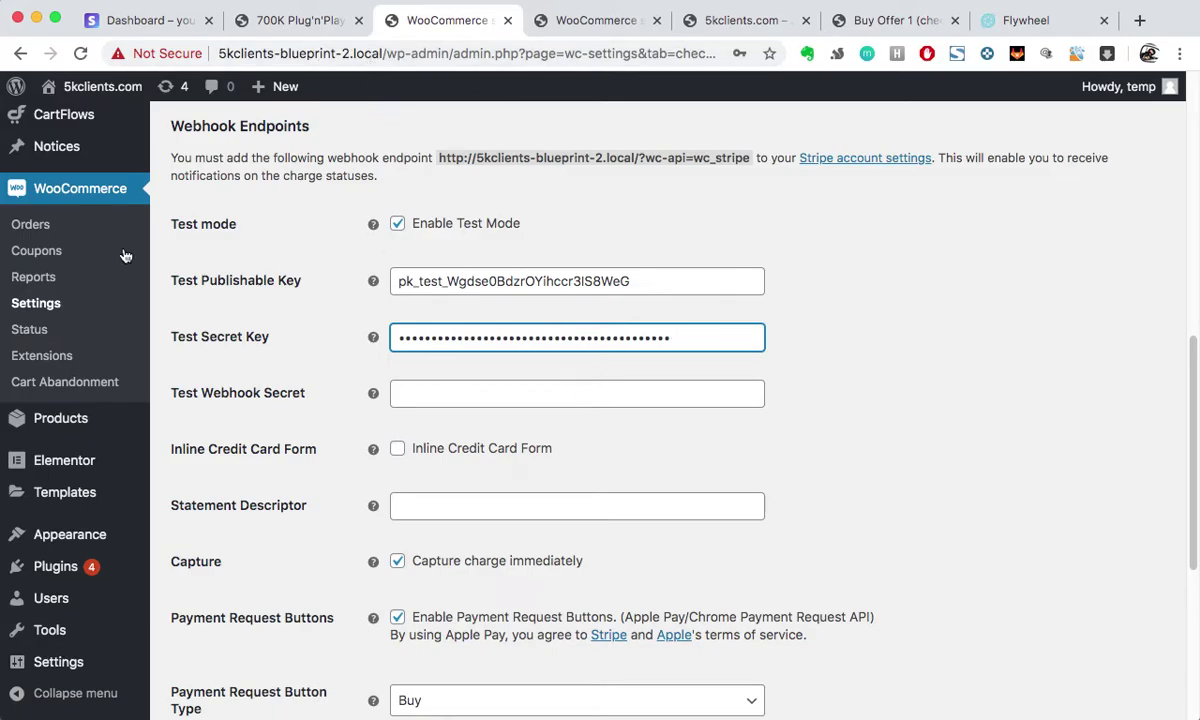
Step: Return to the Stripe webhook endpoint's detail page
{"action": "key", "text": "ctrl+Up"}
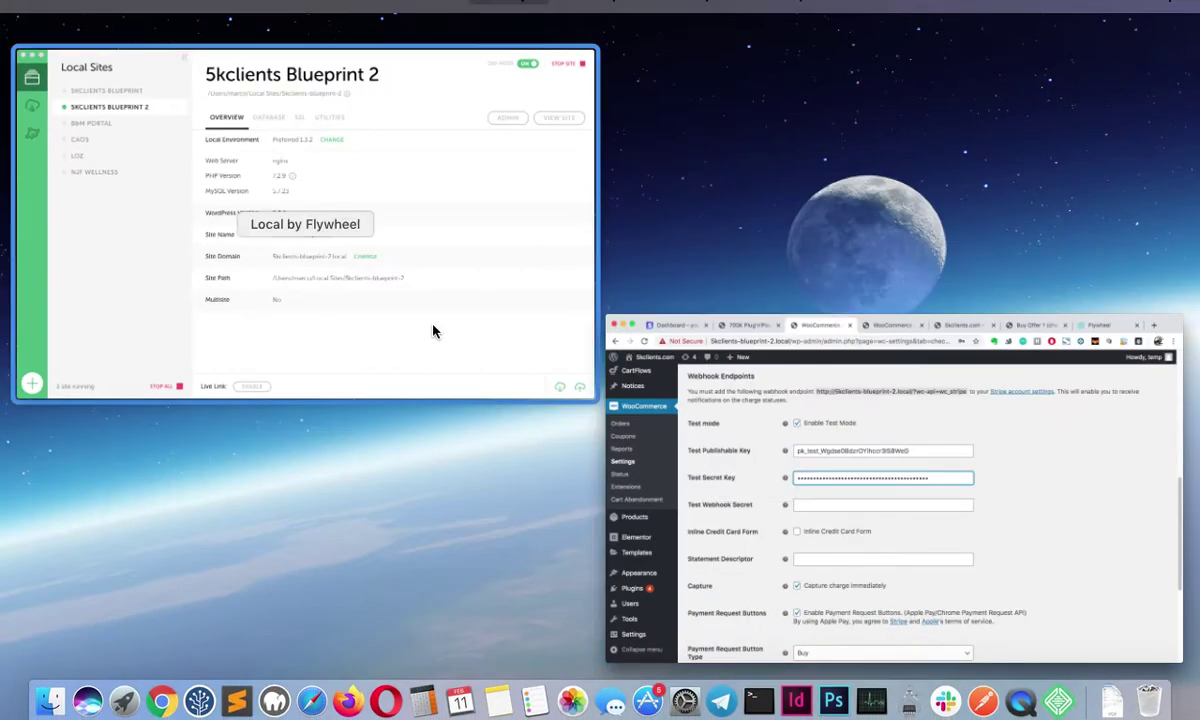
{"action": "left_click", "coordinate": [661, 412]}
{"action": "left_click", "coordinate": [118, 22]}
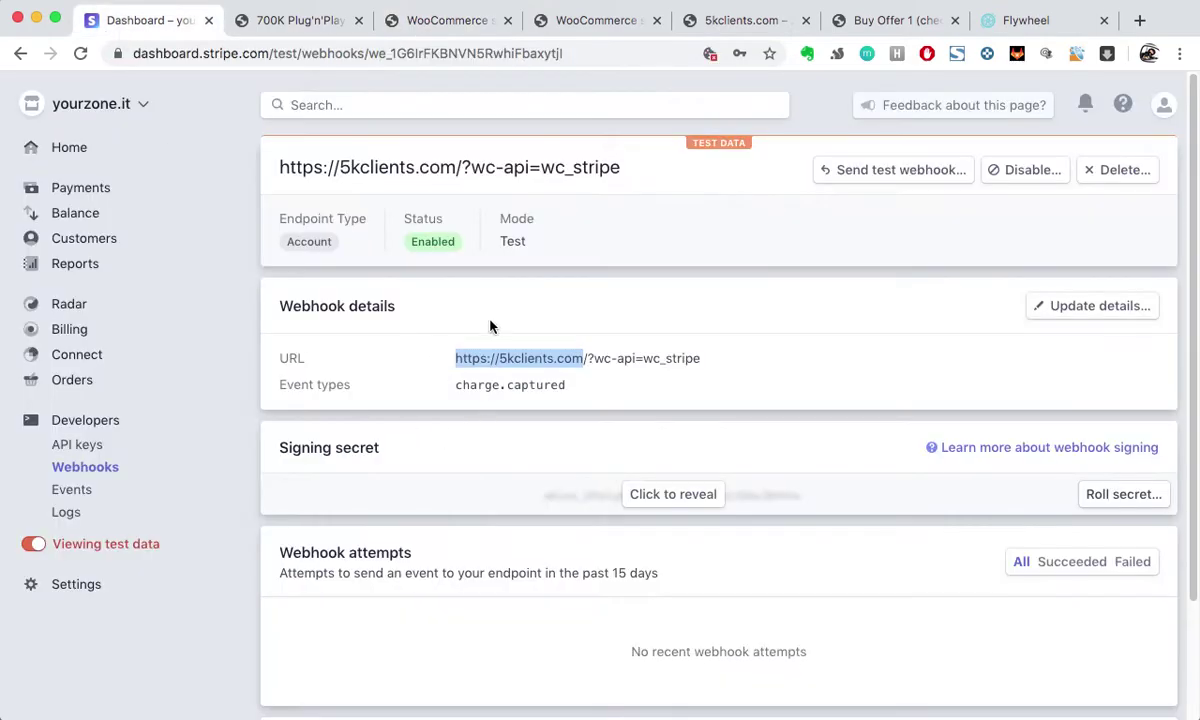
Step: Reveal the endpoint's signing secret and select it in full for copying
{"action": "left_click_drag", "start_coordinate": [465, 170], "coordinate": [276, 166]}
{"action": "left_click", "coordinate": [280, 175]}
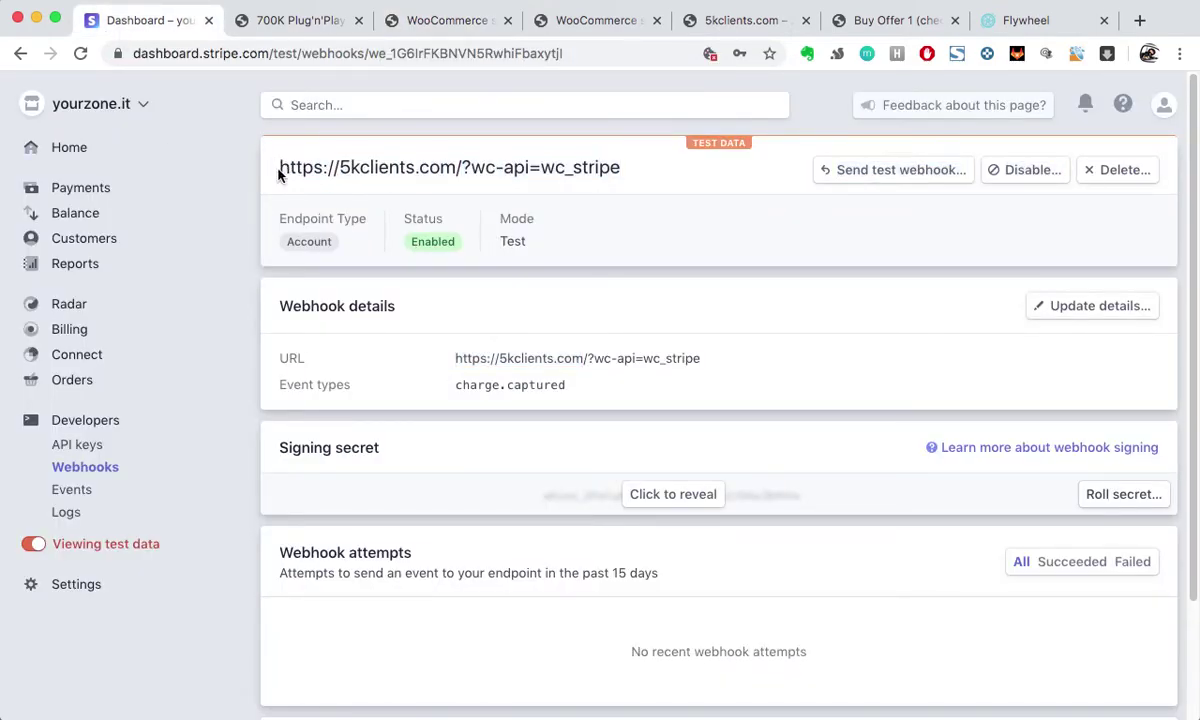
{"action": "left_click_drag", "start_coordinate": [471, 172], "coordinate": [468, 192]}
{"action": "left_click", "coordinate": [670, 470]}
{"action": "left_click", "coordinate": [669, 495]}
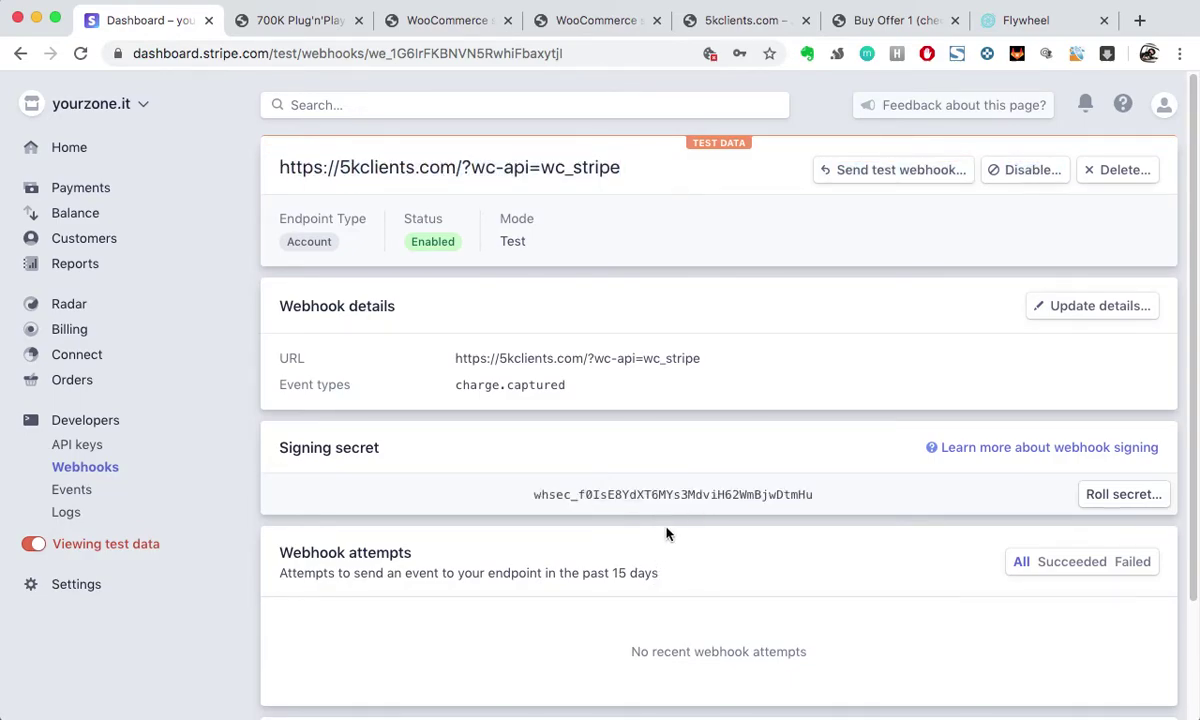
{"action": "double_click", "coordinate": [696, 494]}
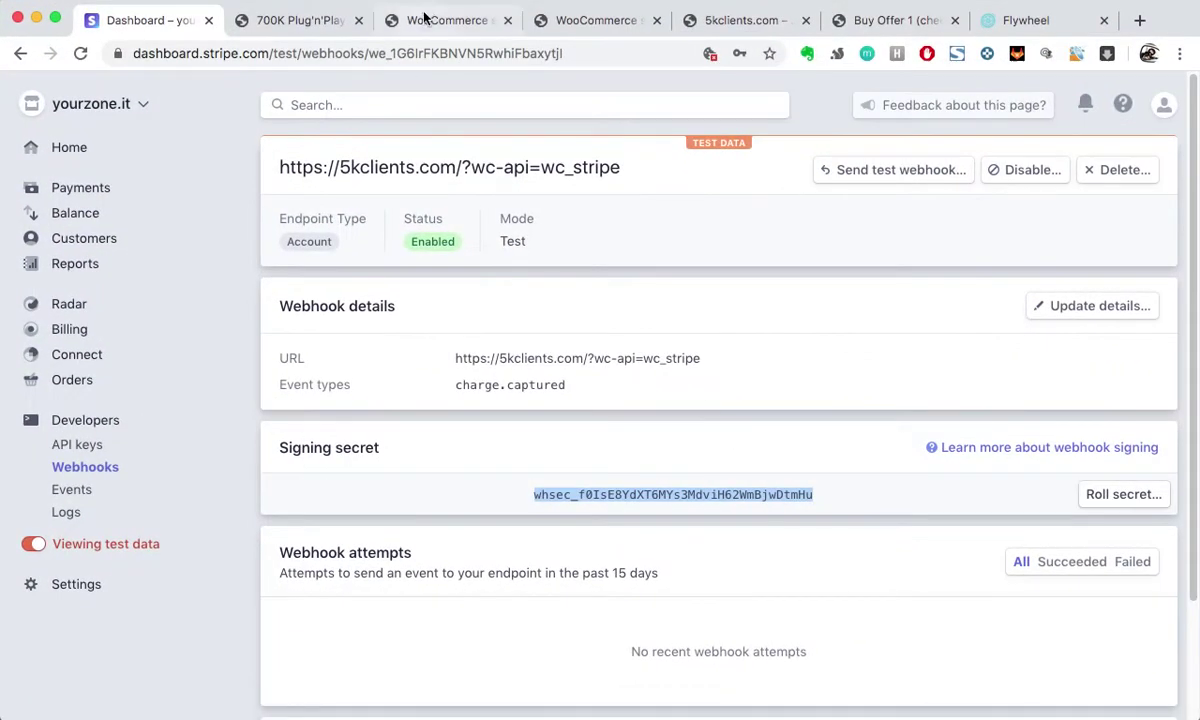
Step: Paste the copied signing secret into the Test Webhook Secret field
{"action": "left_click", "coordinate": [424, 18]}
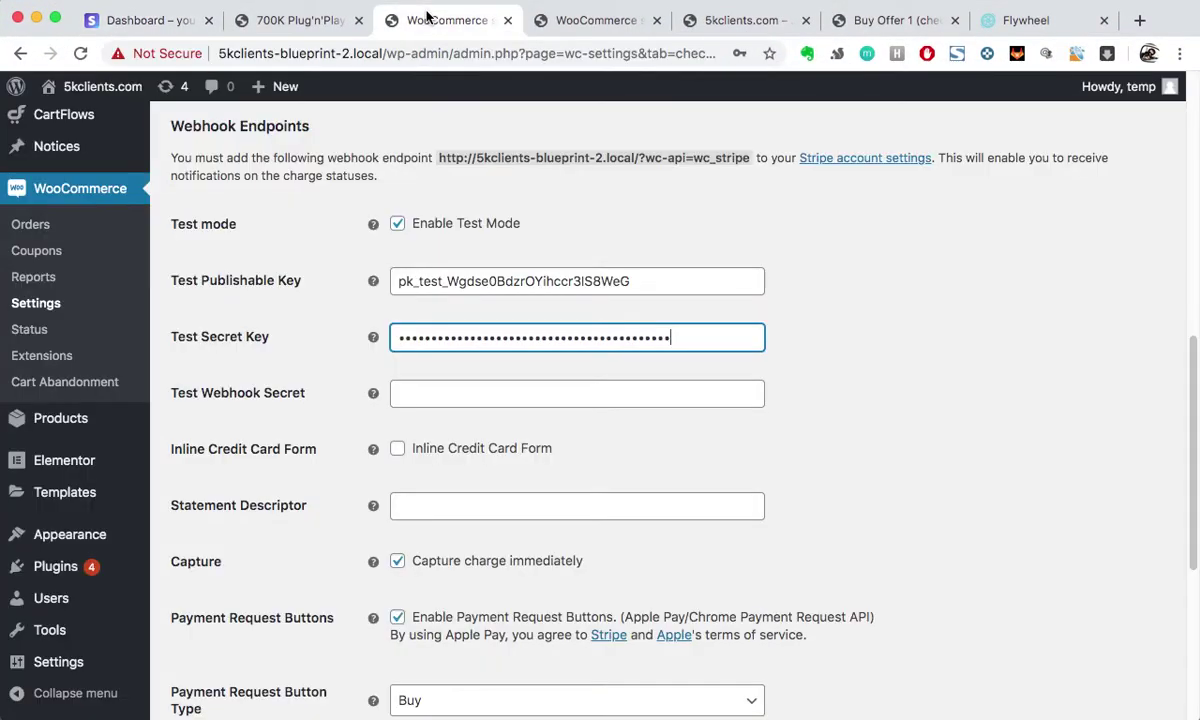
{"action": "left_click", "coordinate": [561, 395]}
{"action": "key", "text": "super+v"}
Step: Set the Statement Descriptor to 5KCLIENTS, leaving immediate capture enabled
{"action": "scroll", "coordinate": [950, 508], "scroll_direction": "down", "scroll_amount": 1}
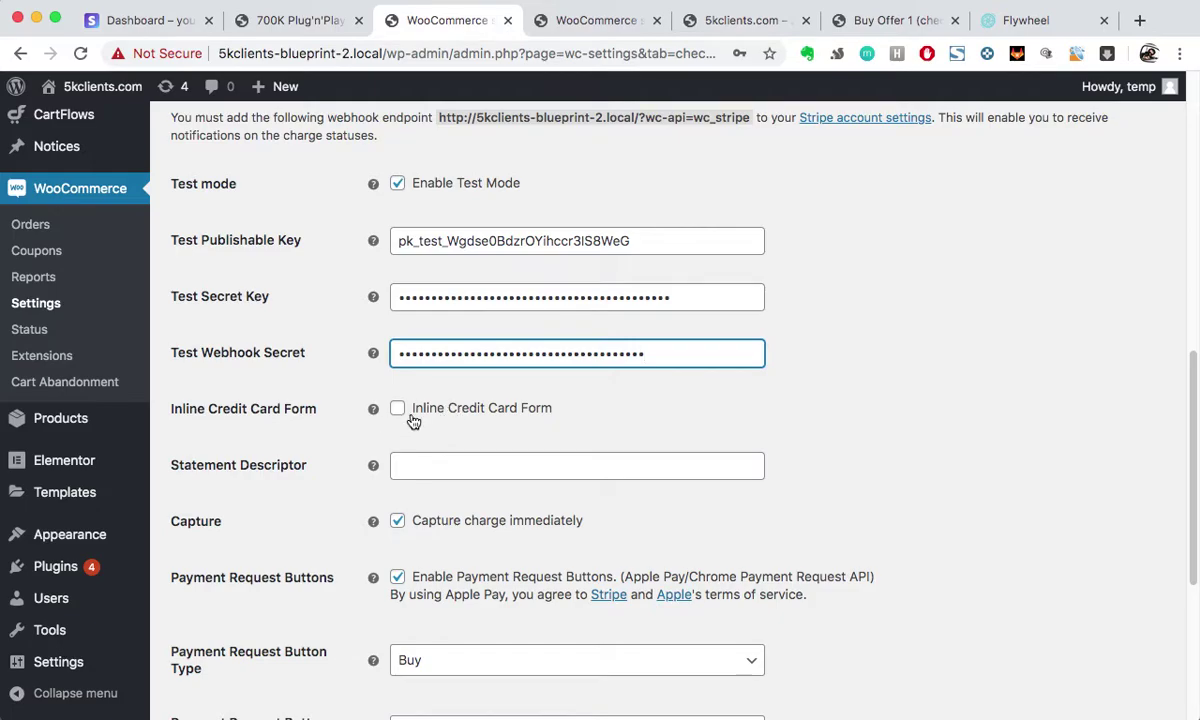
{"action": "scroll", "coordinate": [320, 480], "scroll_direction": "down", "scroll_amount": 1}
{"action": "scroll", "coordinate": [332, 516], "scroll_direction": "down", "scroll_amount": 2}
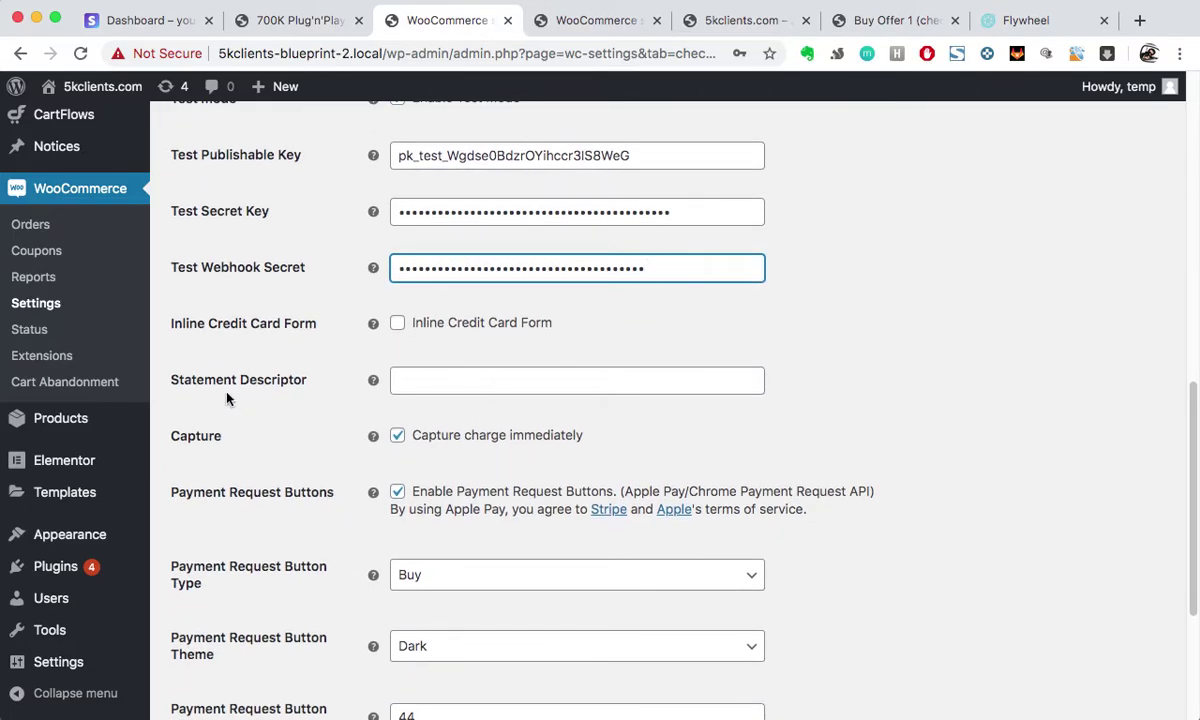
{"action": "left_click", "coordinate": [462, 381]}
{"action": "type", "text": "5"}
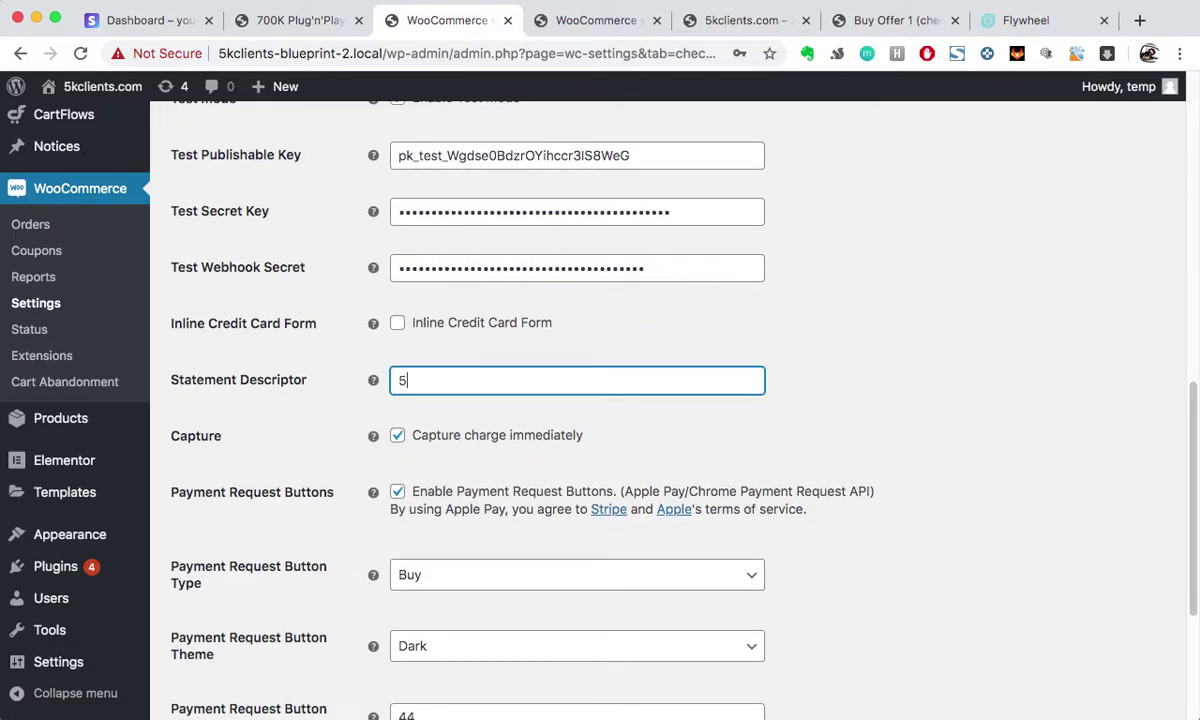
{"action": "type", "text": "KCLIENT"}
{"action": "double_click", "coordinate": [579, 380]}
{"action": "left_click", "coordinate": [501, 386]}
{"action": "left_click", "coordinate": [394, 380]}
{"action": "scroll", "coordinate": [538, 504], "scroll_direction": "down", "scroll_amount": 1}
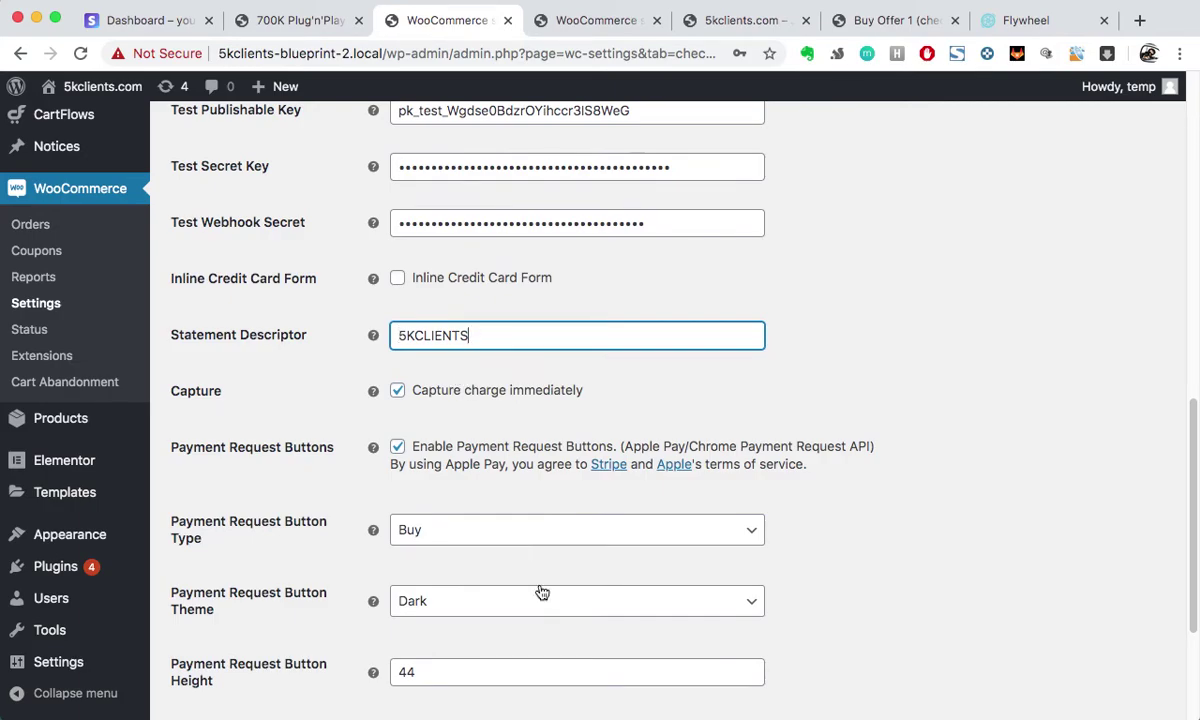
{"action": "scroll", "coordinate": [509, 556], "scroll_direction": "down", "scroll_amount": 1}
{"action": "scroll", "coordinate": [558, 403], "scroll_direction": "down", "scroll_amount": 1}
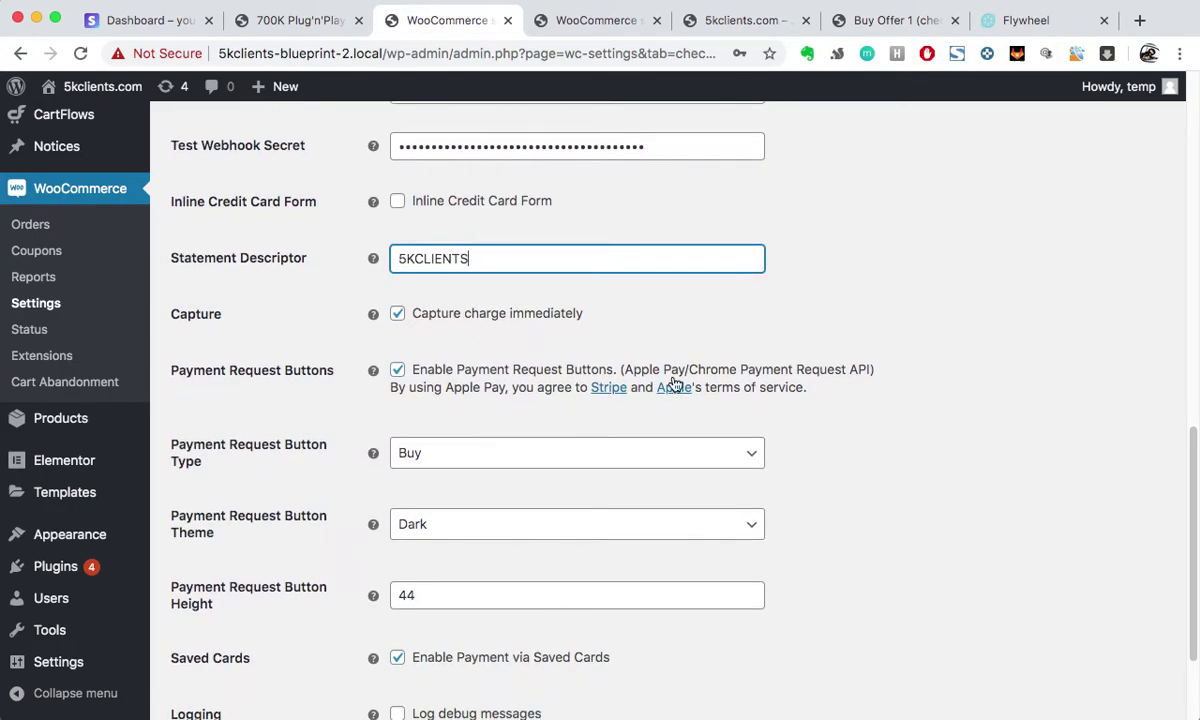
{"action": "scroll", "coordinate": [675, 384], "scroll_direction": "down", "scroll_amount": 1}
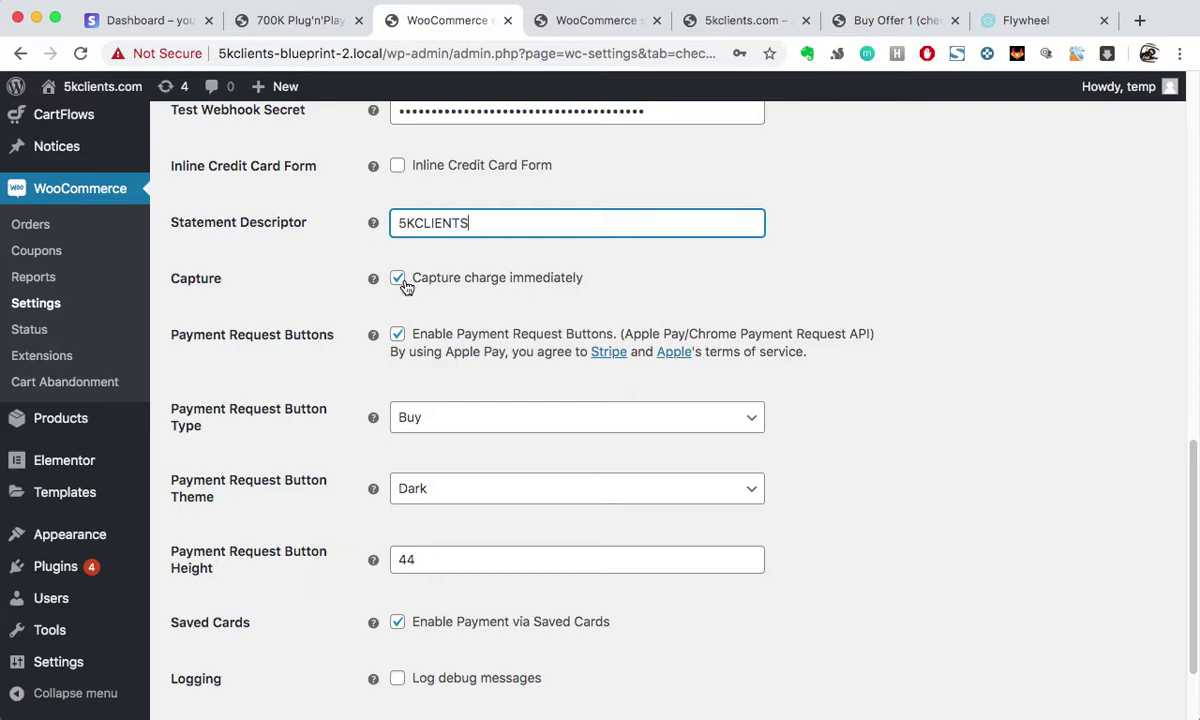
{"action": "mouse_move", "coordinate": [373, 280]}
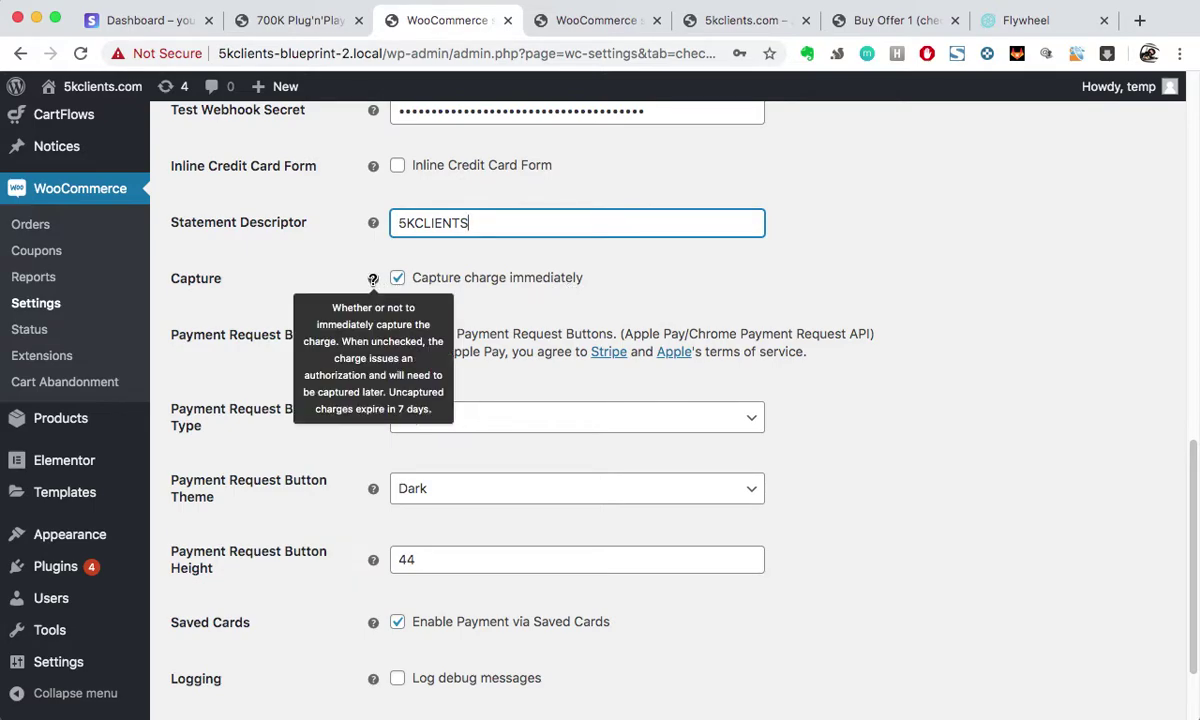
{"action": "scroll", "coordinate": [700, 320], "scroll_direction": "down", "scroll_amount": 2}
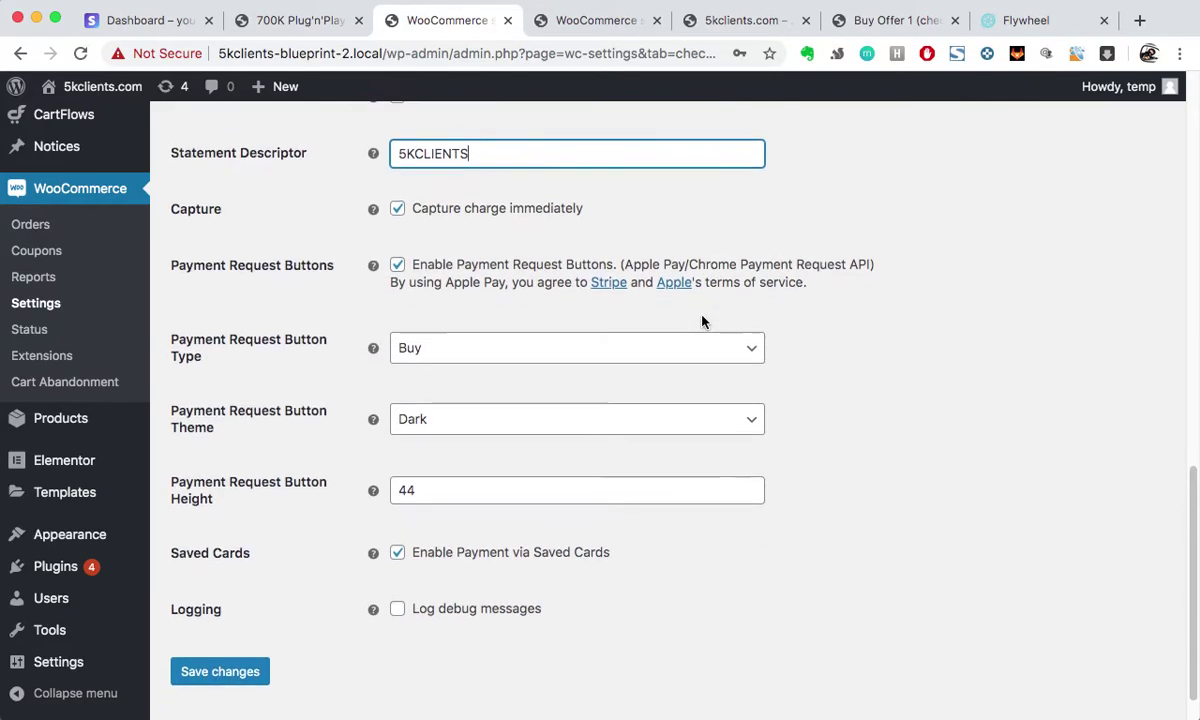
Step: Disable Payment Request Buttons and save, confirming the 'Your settings have been saved' notice
{"action": "left_click", "coordinate": [397, 261]}
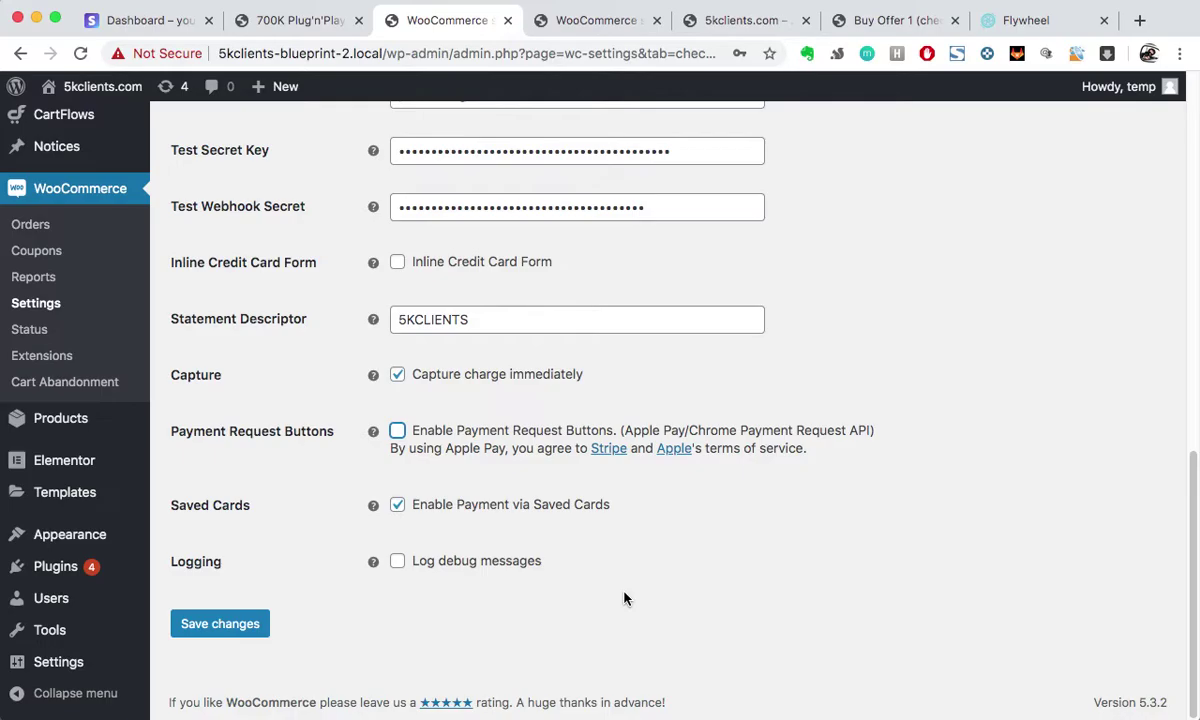
{"action": "scroll", "coordinate": [370, 648], "scroll_direction": "up", "scroll_amount": 15}
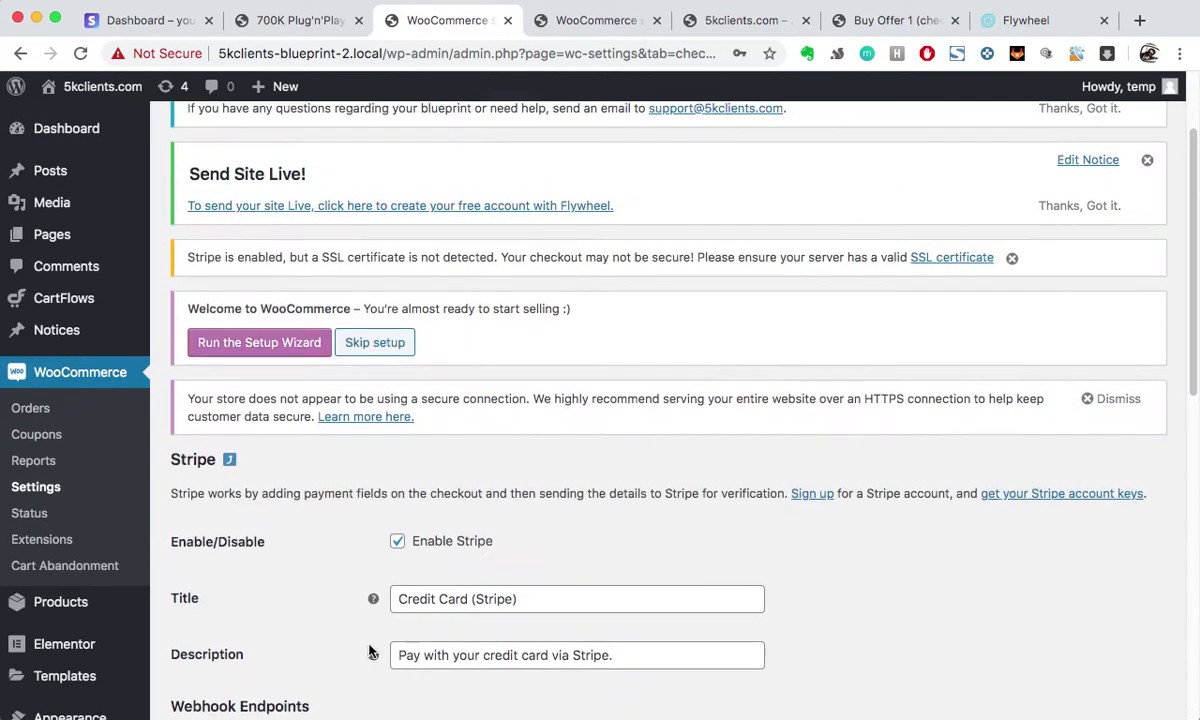
{"action": "scroll", "coordinate": [370, 648], "scroll_direction": "down", "scroll_amount": 15}
{"action": "left_click", "coordinate": [232, 614]}
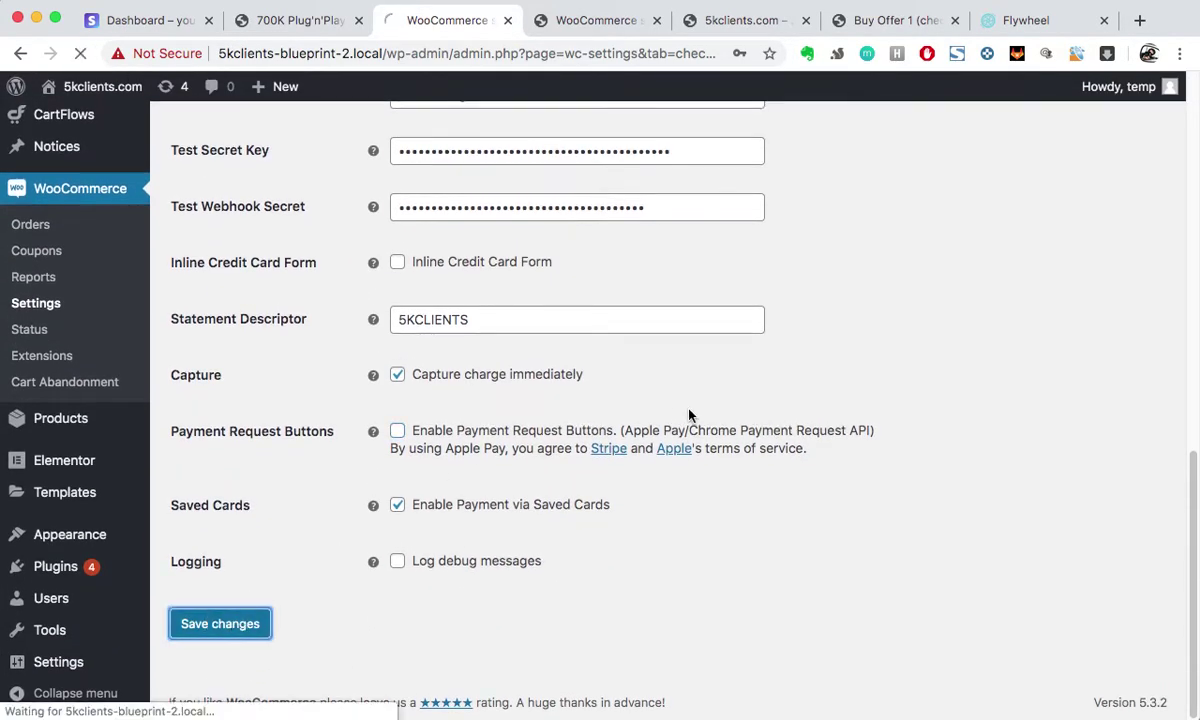
{"action": "scroll", "coordinate": [688, 409], "scroll_direction": "up", "scroll_amount": 5}
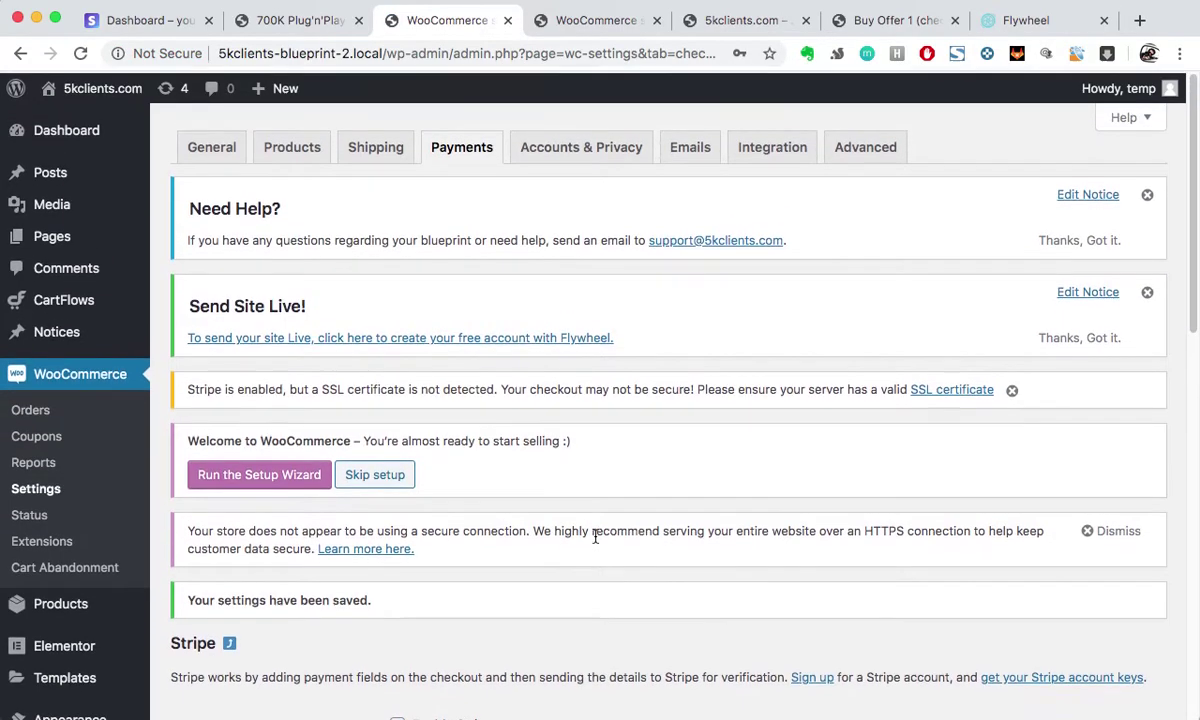
{"action": "scroll", "coordinate": [485, 482], "scroll_direction": "down", "scroll_amount": 5}
{"action": "scroll", "coordinate": [483, 502], "scroll_direction": "down", "scroll_amount": 5}
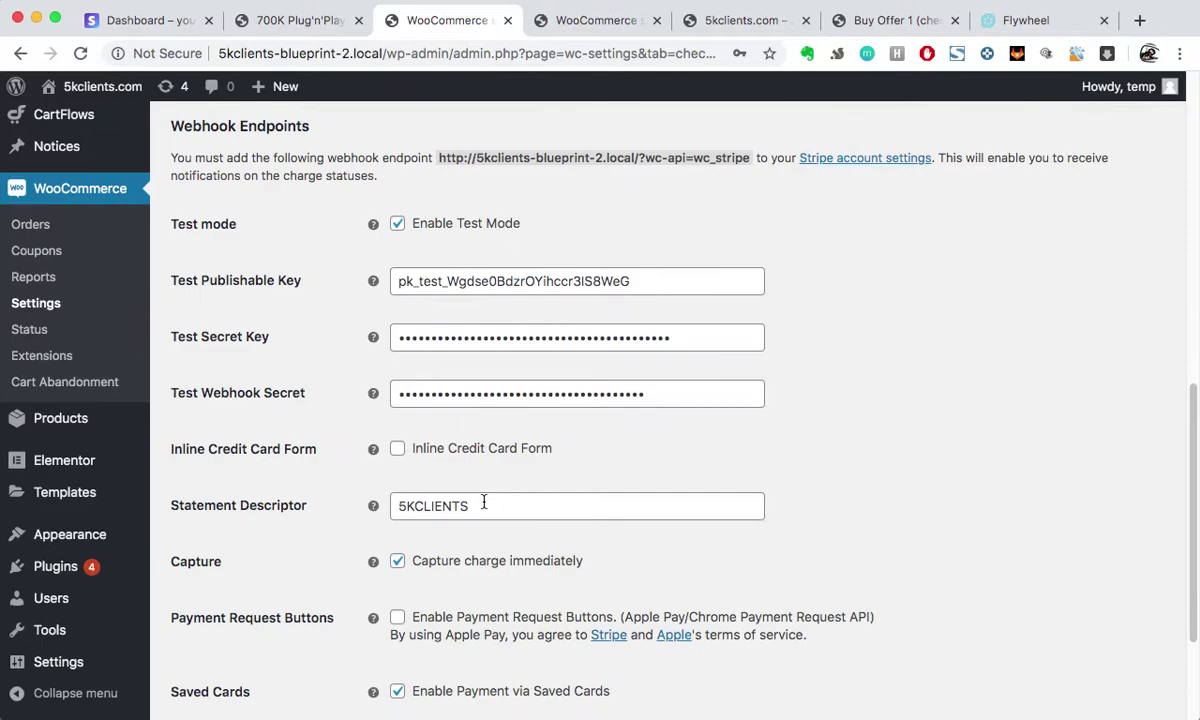
{"action": "scroll", "coordinate": [484, 505], "scroll_direction": "up", "scroll_amount": 5}
{"action": "scroll", "coordinate": [484, 507], "scroll_direction": "up", "scroll_amount": 5}
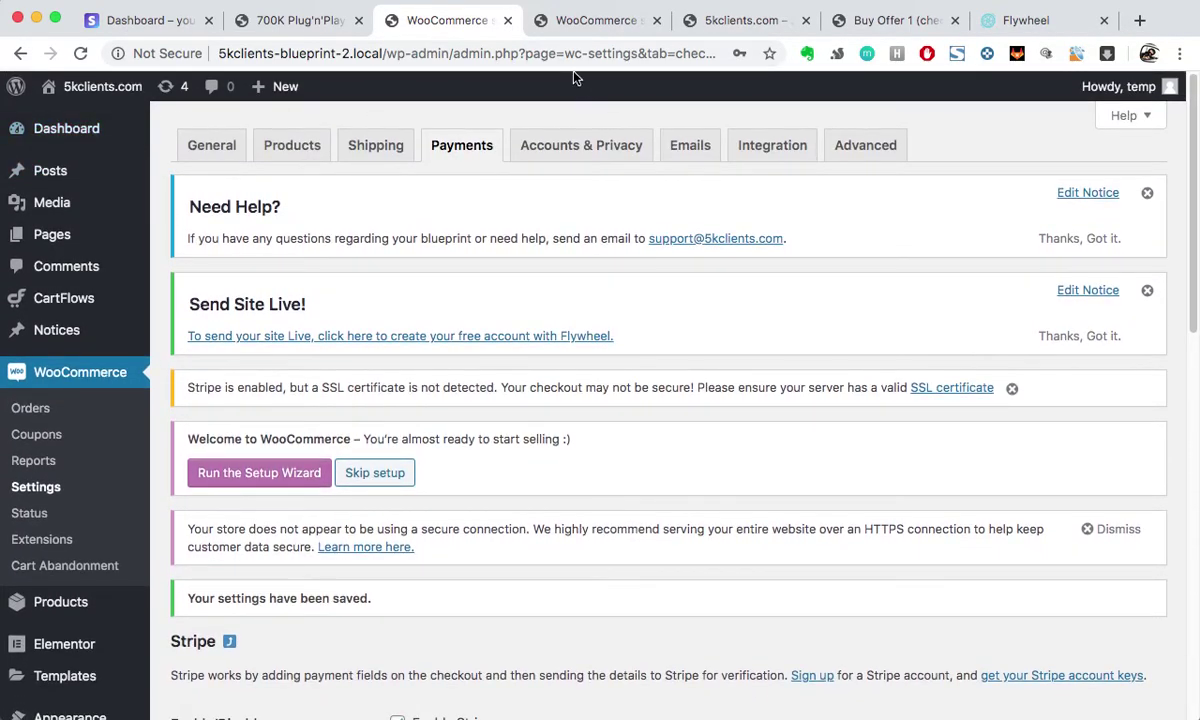
{"action": "mouse_move", "coordinate": [104, 92]}
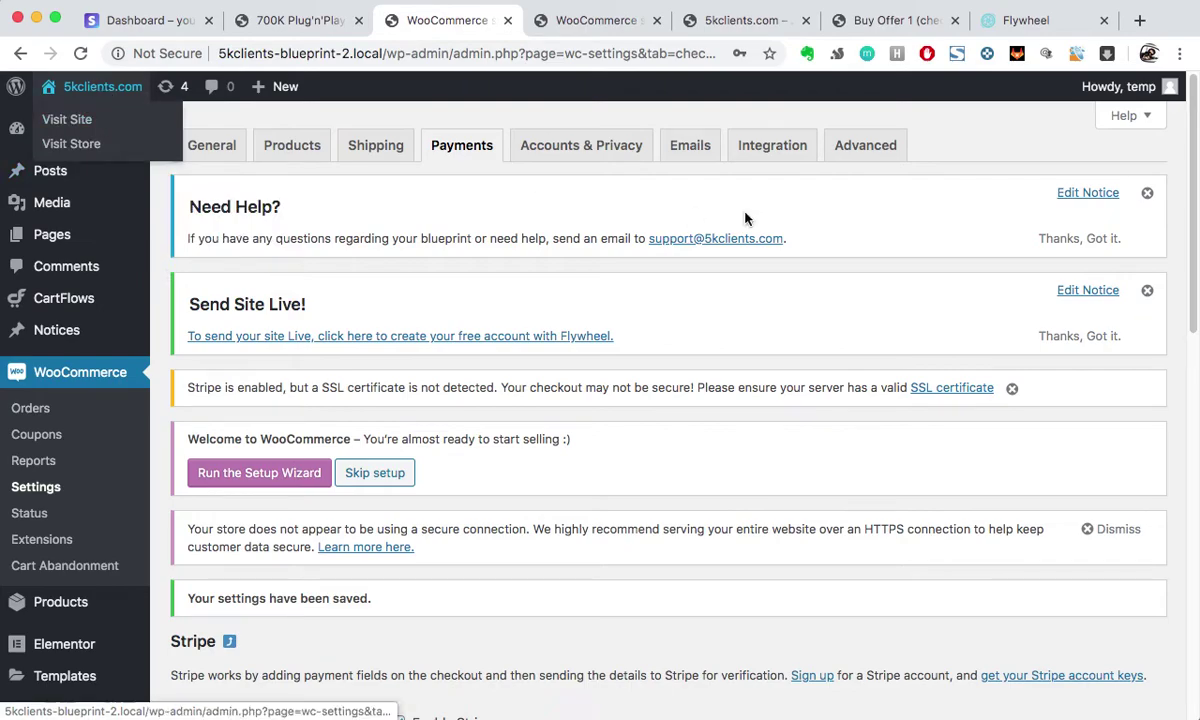
Step: From the site's landing page pricing section, buy the $297 Basic plan
{"action": "left_click", "coordinate": [715, 20]}
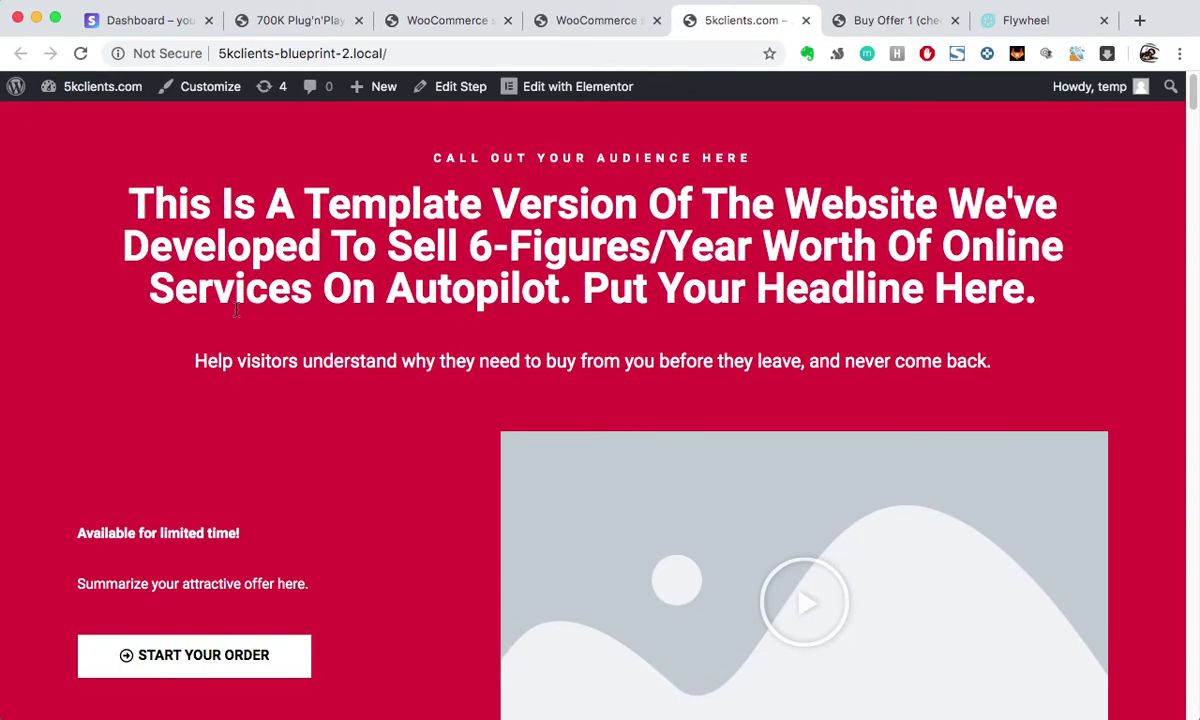
{"action": "scroll", "coordinate": [249, 439], "scroll_direction": "down", "scroll_amount": 5}
{"action": "scroll", "coordinate": [394, 455], "scroll_direction": "up", "scroll_amount": 5}
{"action": "scroll", "coordinate": [254, 407], "scroll_direction": "down", "scroll_amount": 15}
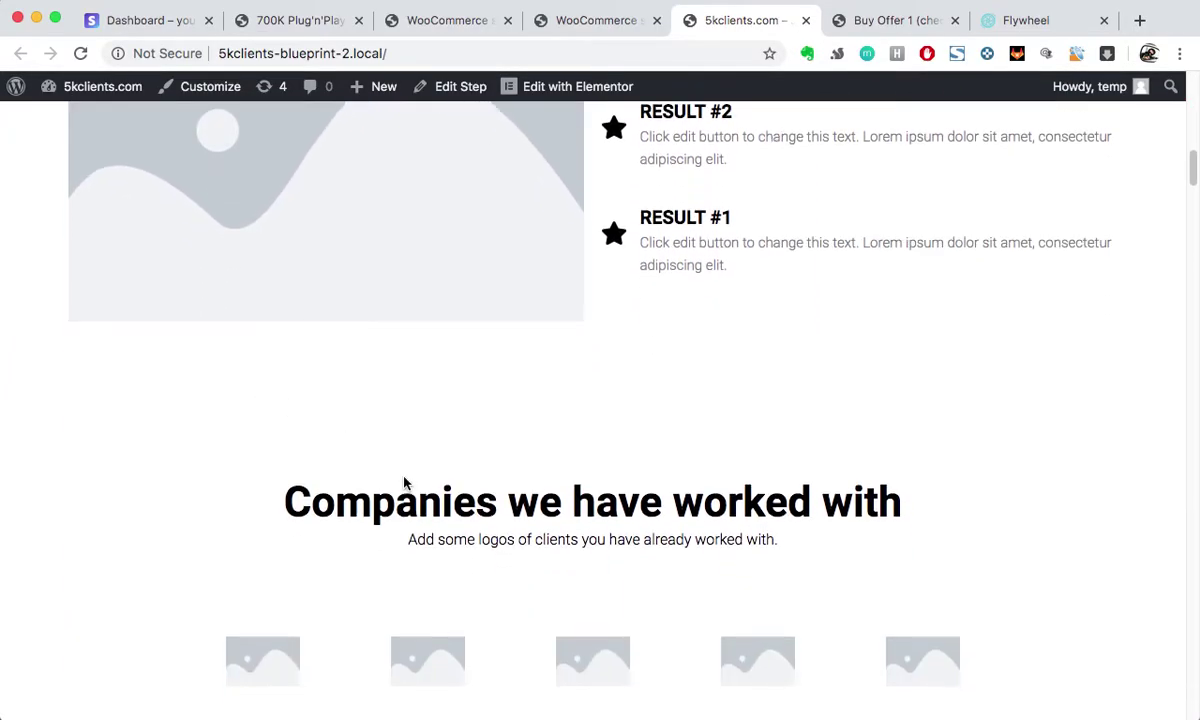
{"action": "scroll", "coordinate": [404, 483], "scroll_direction": "down", "scroll_amount": 20}
{"action": "scroll", "coordinate": [404, 480], "scroll_direction": "down", "scroll_amount": 20}
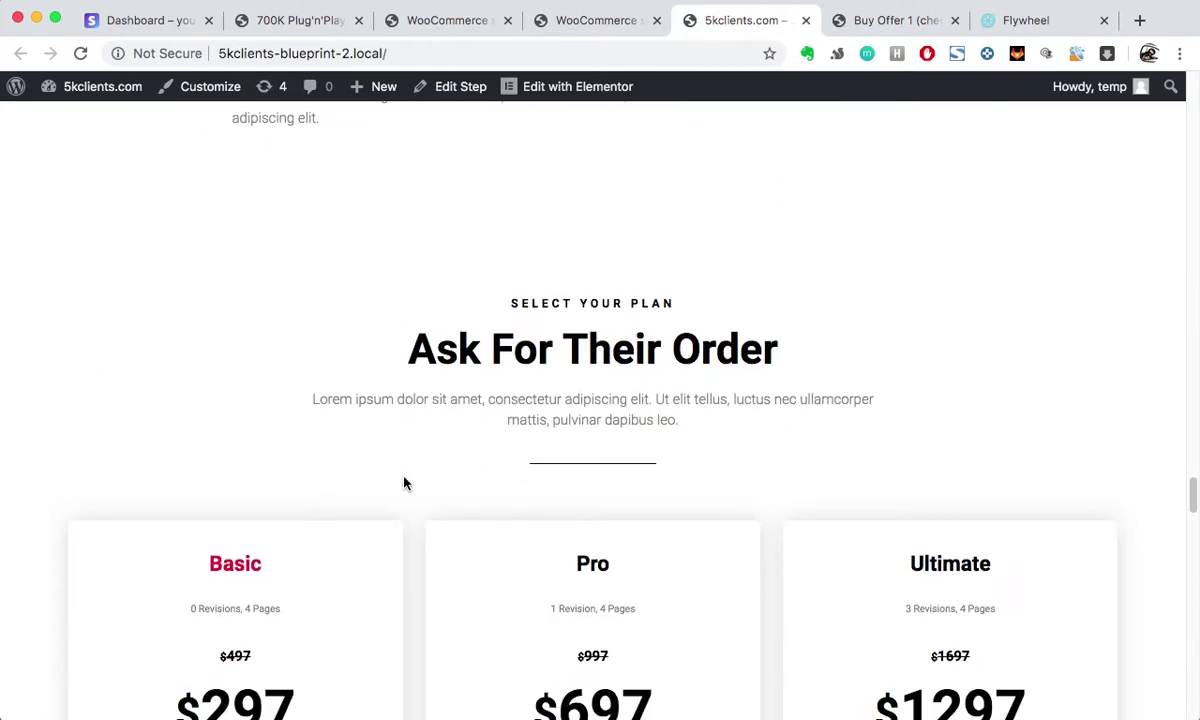
{"action": "scroll", "coordinate": [404, 483], "scroll_direction": "down", "scroll_amount": 4}
{"action": "scroll", "coordinate": [404, 482], "scroll_direction": "up", "scroll_amount": 3}
{"action": "scroll", "coordinate": [474, 257], "scroll_direction": "down", "scroll_amount": 4}
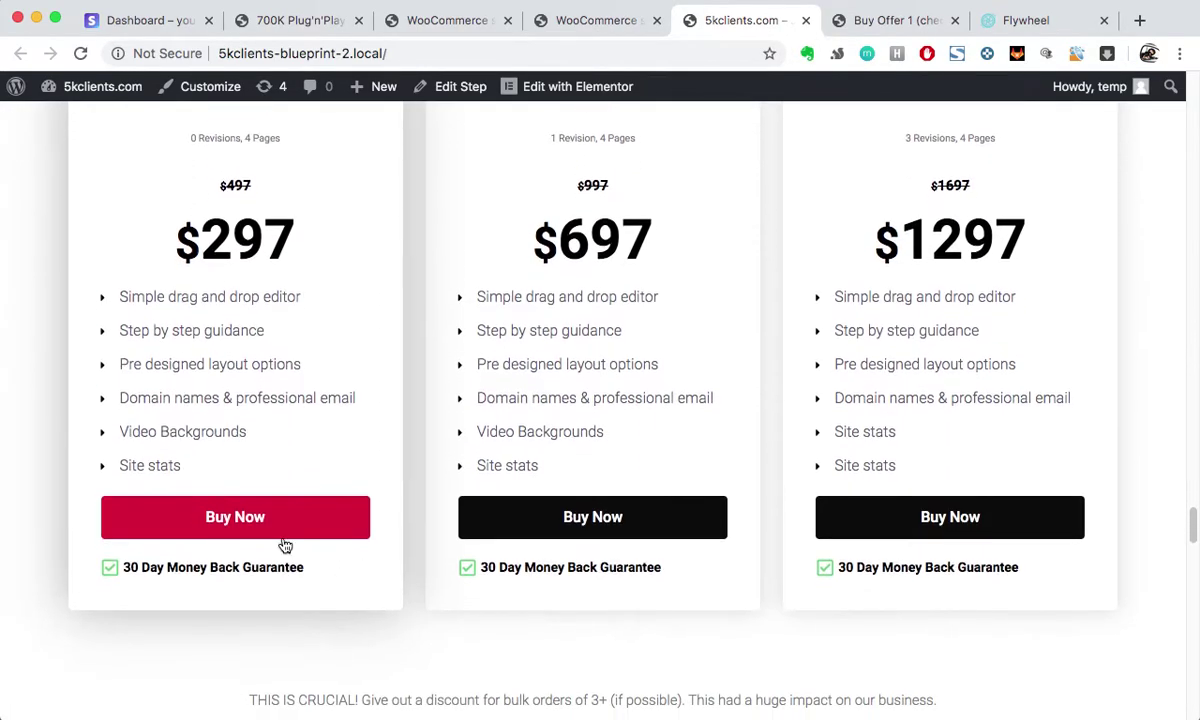
{"action": "left_click", "coordinate": [287, 522]}
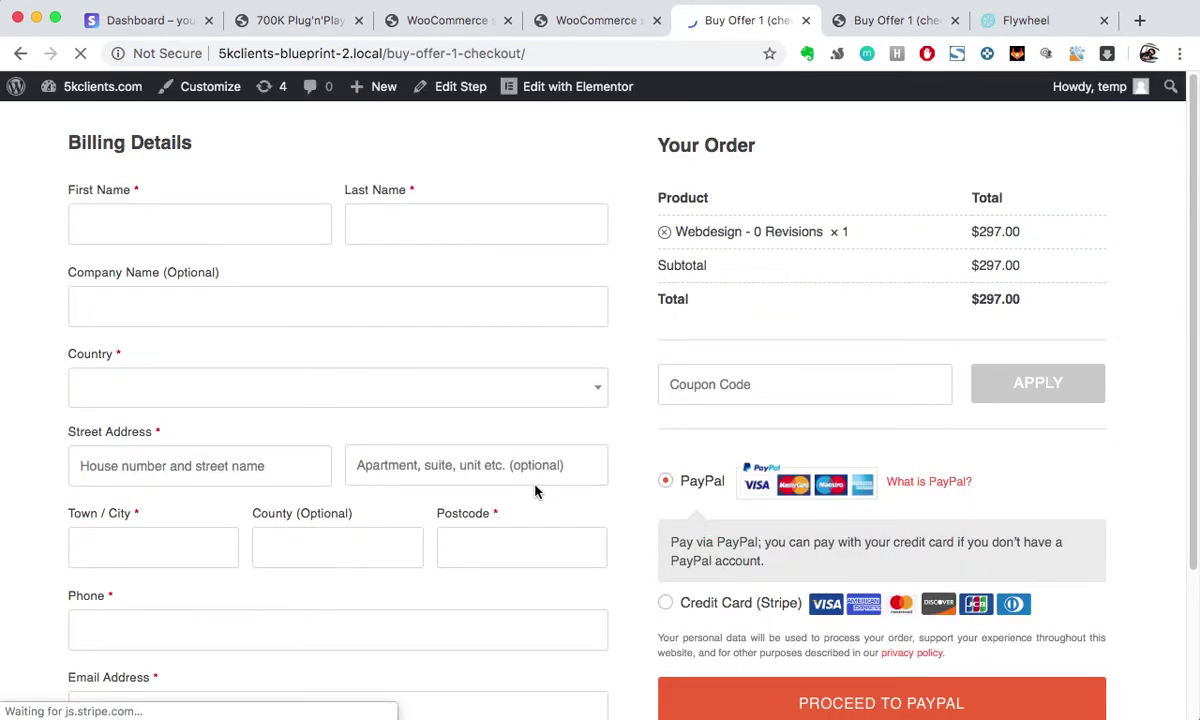
Step: Submit the empty billing form via PayPal and review the required-field errors and pre-filled email
{"action": "scroll", "coordinate": [535, 491], "scroll_direction": "down", "scroll_amount": 1}
{"action": "scroll", "coordinate": [631, 556], "scroll_direction": "down", "scroll_amount": 1}
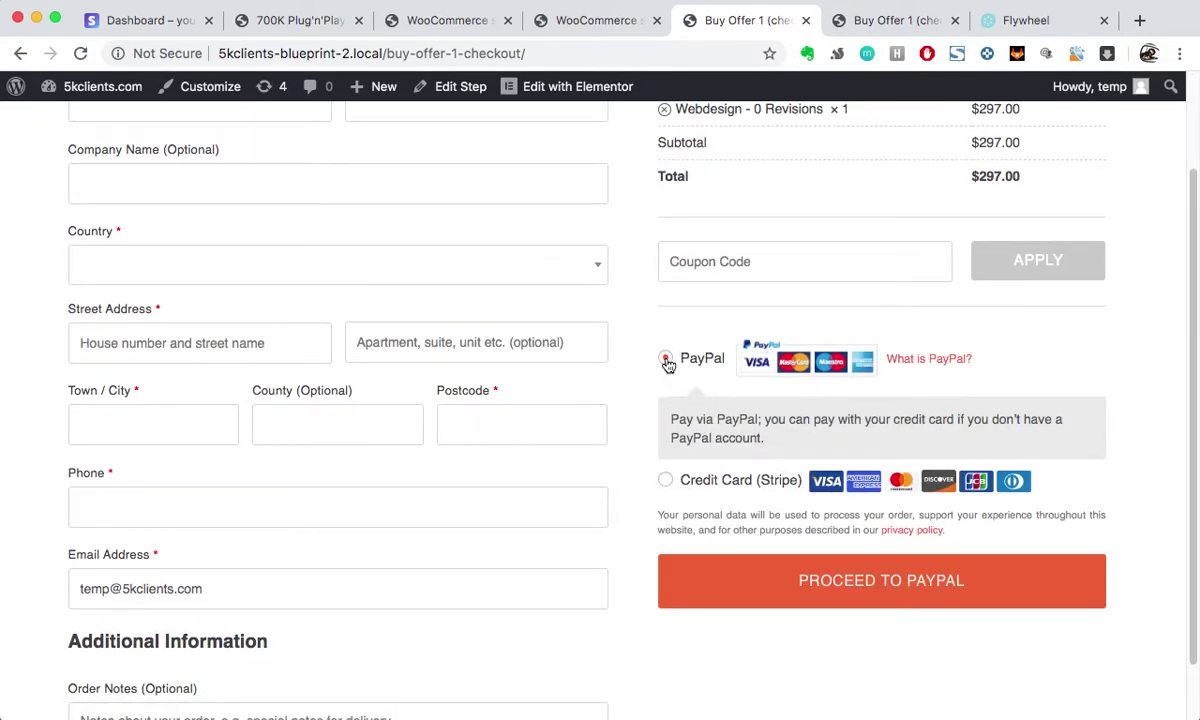
{"action": "left_click", "coordinate": [862, 594]}
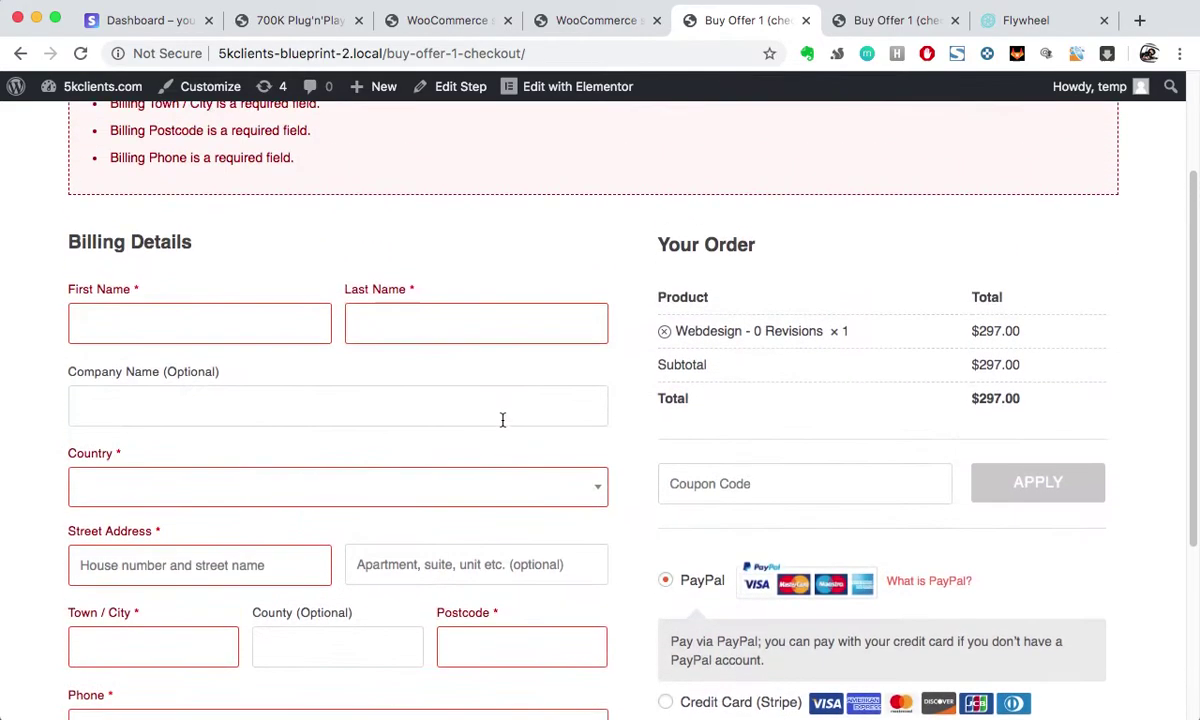
{"action": "scroll", "coordinate": [364, 428], "scroll_direction": "down", "scroll_amount": 5}
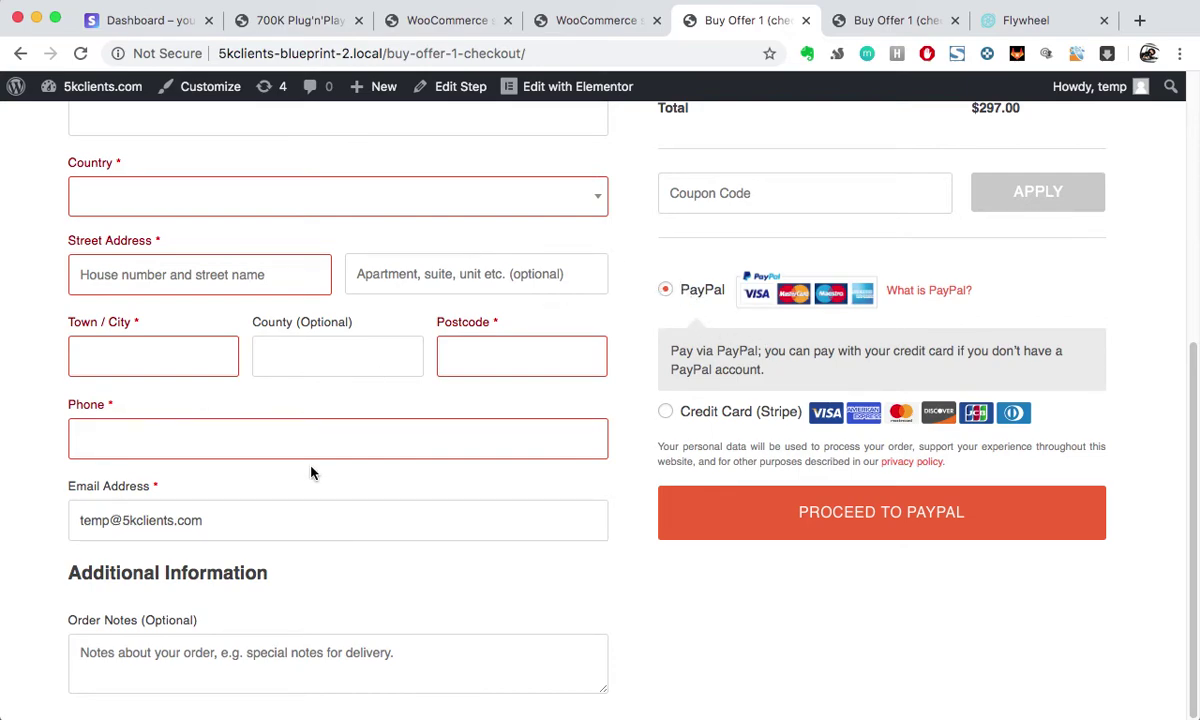
{"action": "triple_click", "coordinate": [213, 526]}
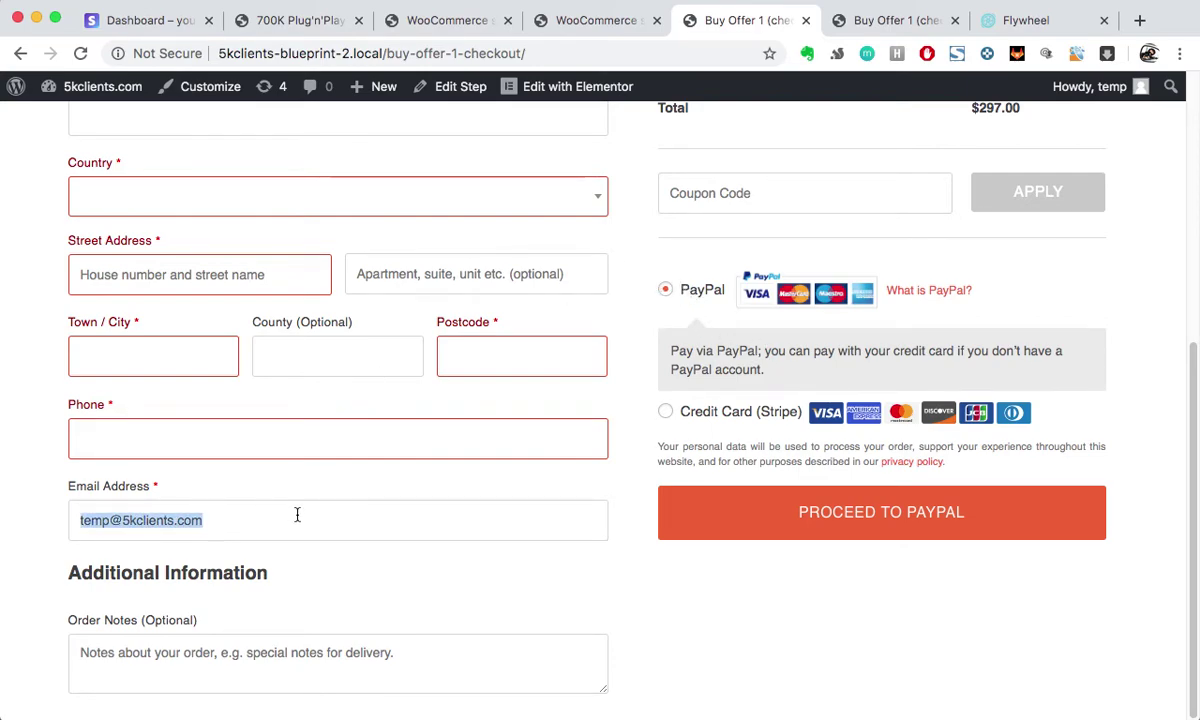
{"action": "left_click", "coordinate": [770, 664]}
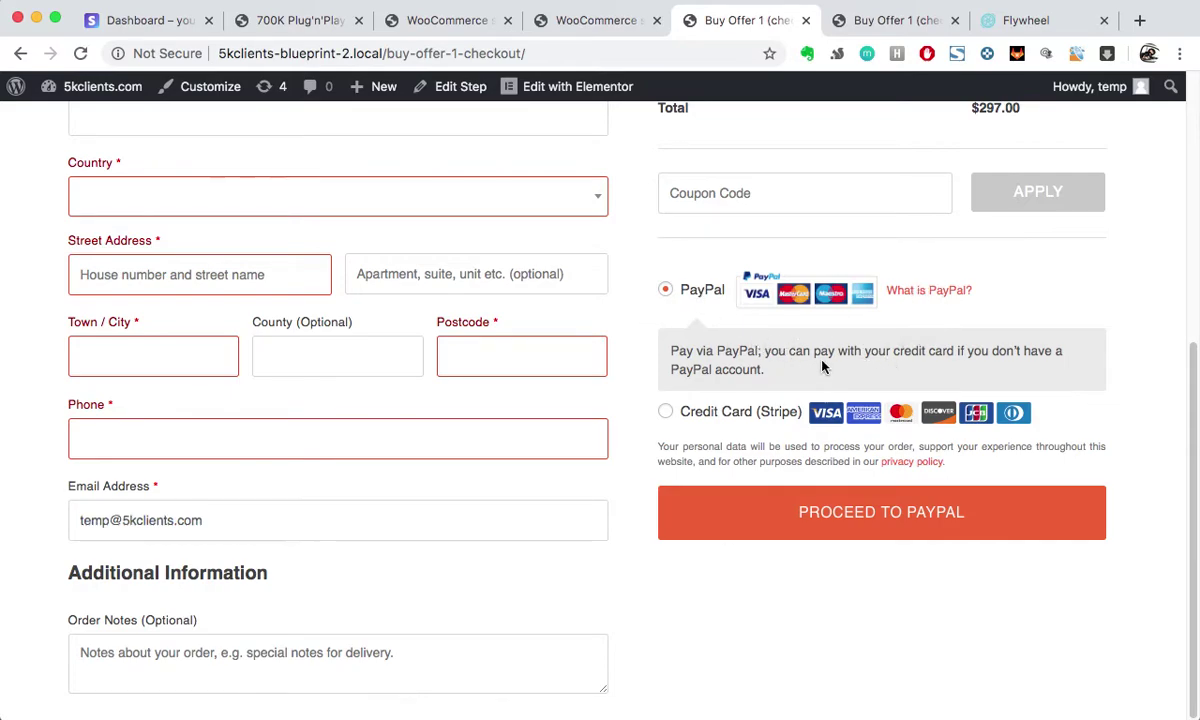
{"action": "double_click", "coordinate": [388, 522]}
{"action": "triple_click", "coordinate": [394, 521]}
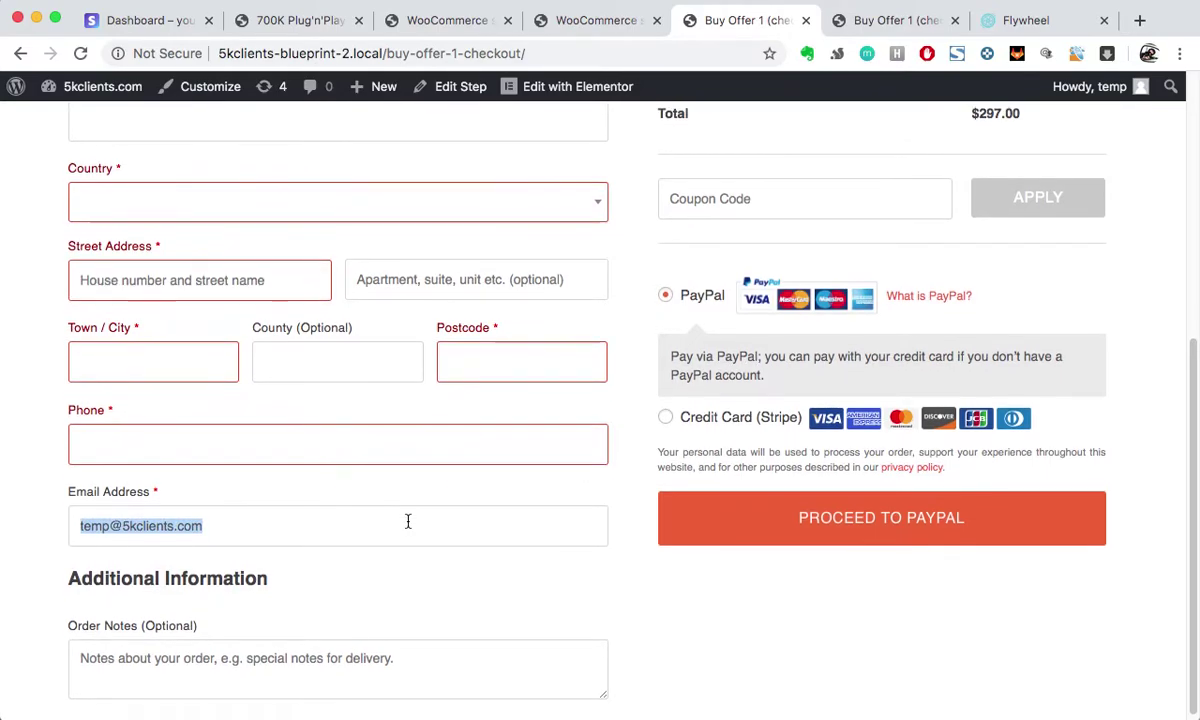
{"action": "scroll", "coordinate": [407, 520], "scroll_direction": "up", "scroll_amount": 5}
{"action": "scroll", "coordinate": [967, 640], "scroll_direction": "down", "scroll_amount": 5}
{"action": "left_click", "coordinate": [862, 631]}
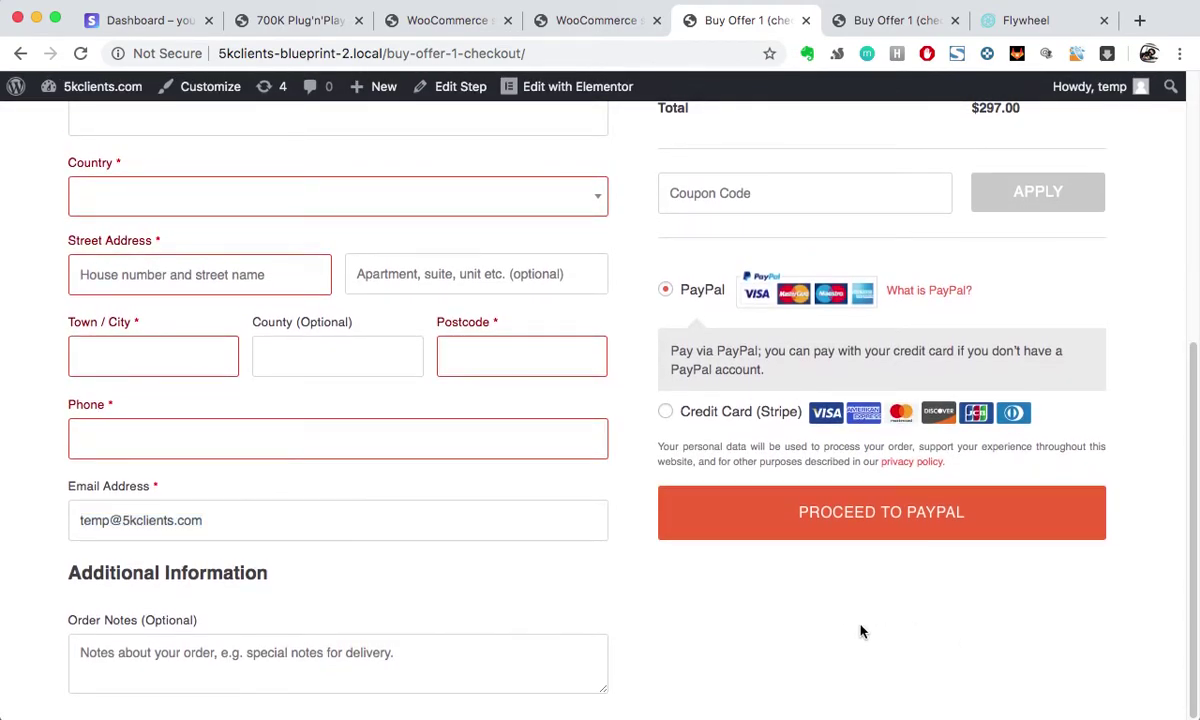
{"action": "left_click", "coordinate": [667, 413]}
{"action": "scroll", "coordinate": [745, 517], "scroll_direction": "down", "scroll_amount": 1}
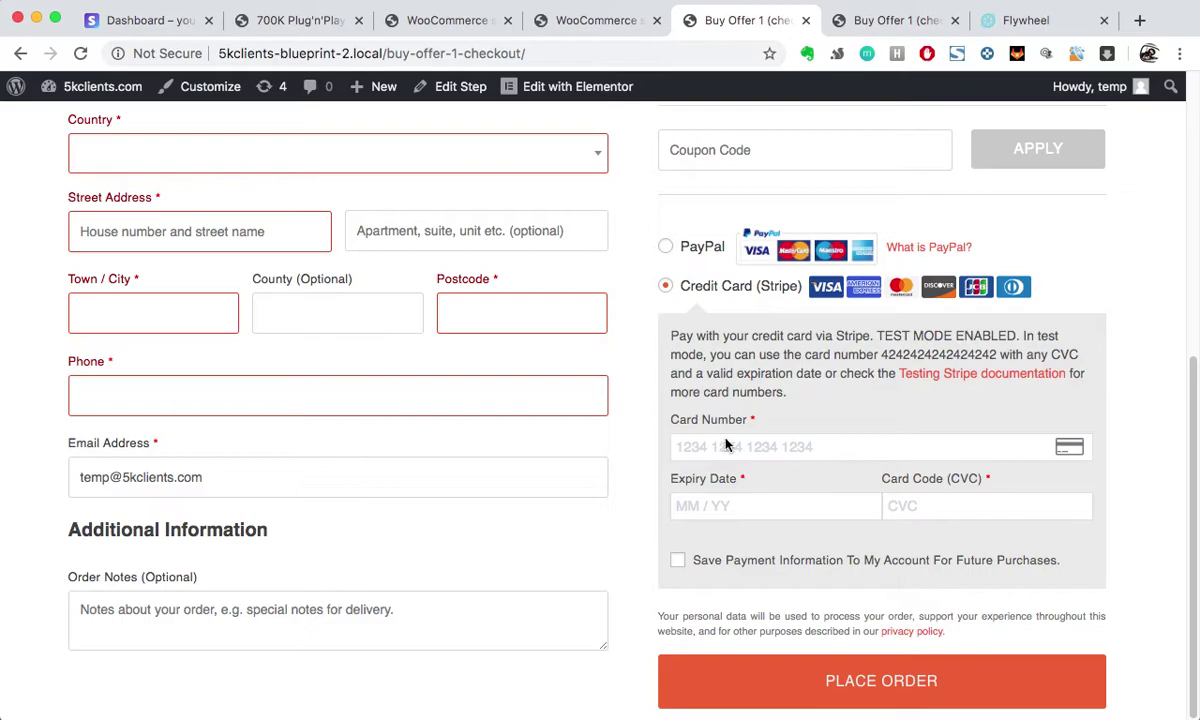
{"action": "left_click_drag", "start_coordinate": [880, 355], "coordinate": [996, 346]}
{"action": "key", "text": "super+c"}
{"action": "left_click", "coordinate": [839, 447]}
{"action": "key", "text": "ctrl+v"}
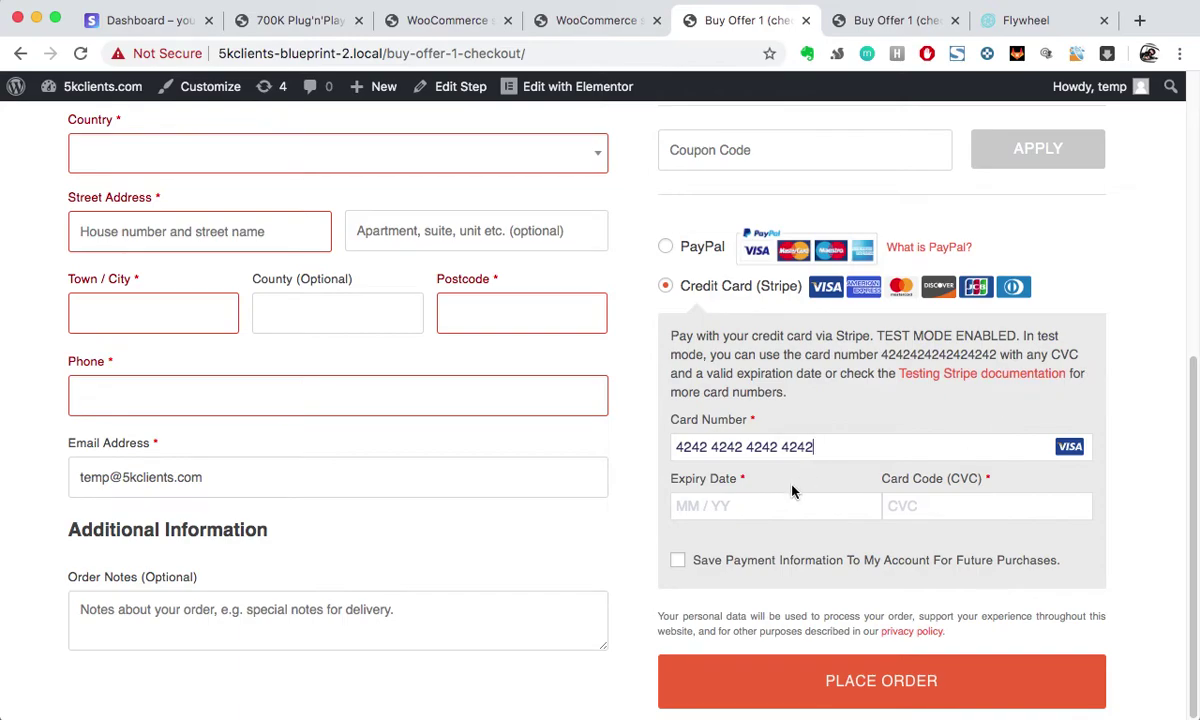
{"action": "type", "text": "1"}
{"action": "type", "text": "123"}
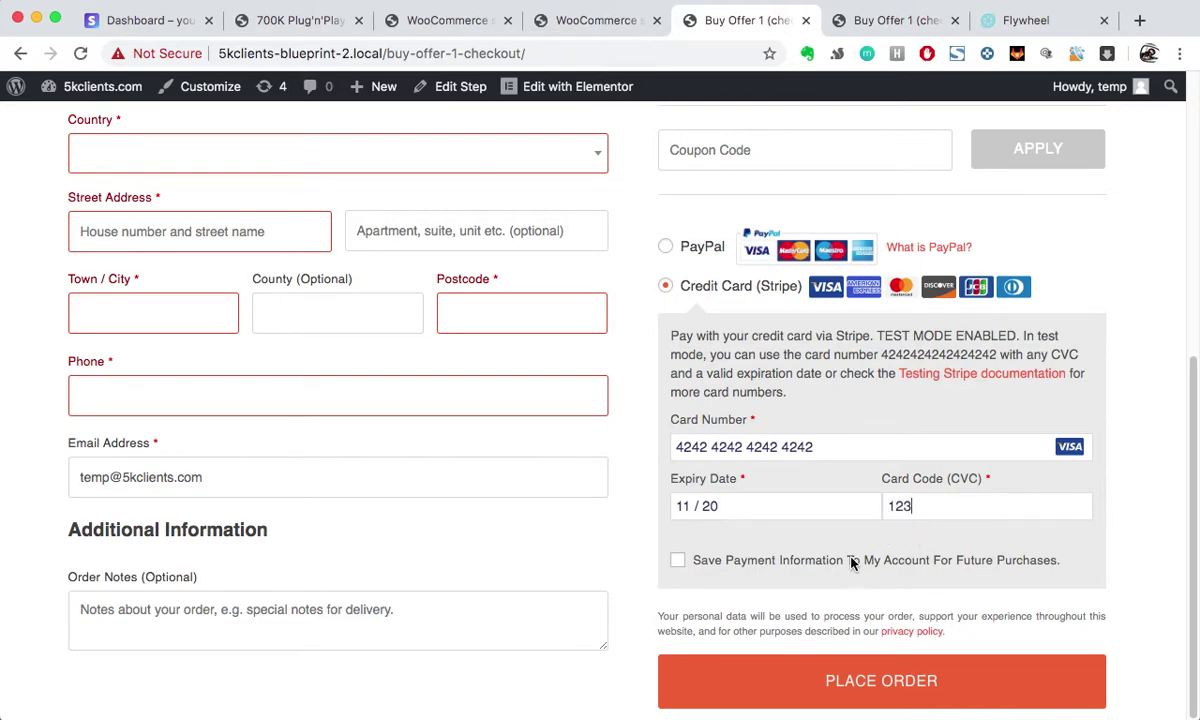
Step: After a rejected submit, enter billing first name 'name' and last name 'last'
{"action": "left_click", "coordinate": [873, 683]}
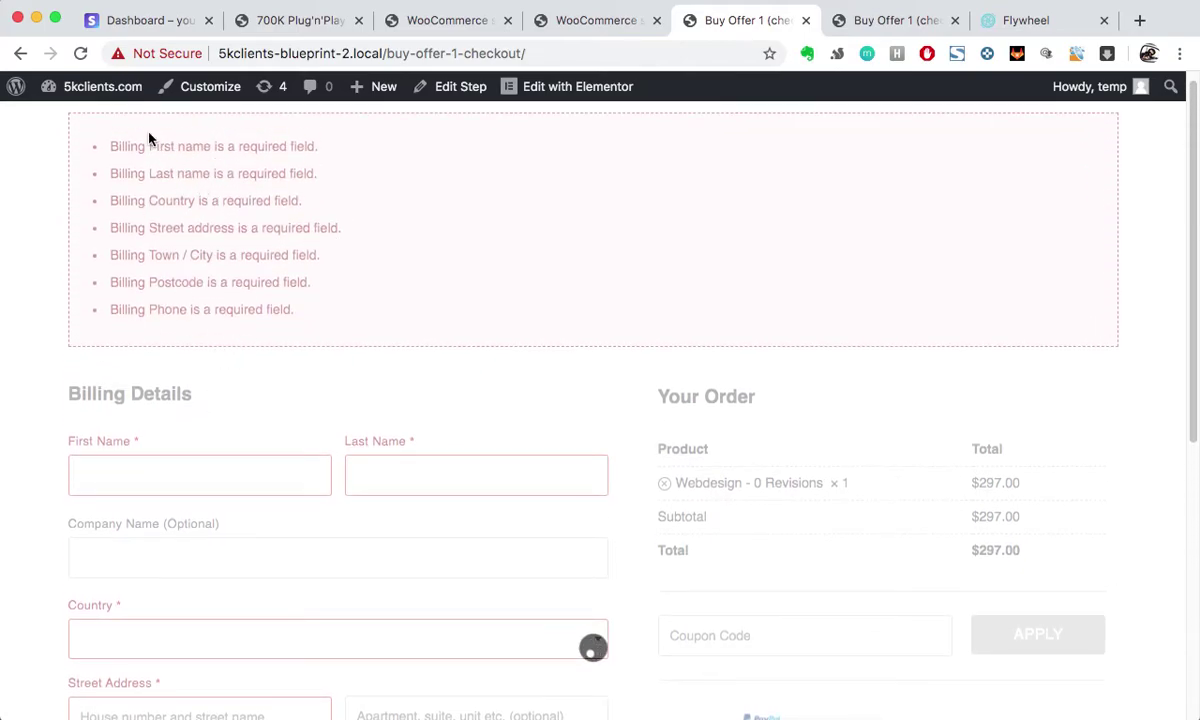
{"action": "left_click", "coordinate": [206, 495]}
{"action": "type", "text": "name"}
{"action": "left_click", "coordinate": [373, 487]}
{"action": "type", "text": "last"}
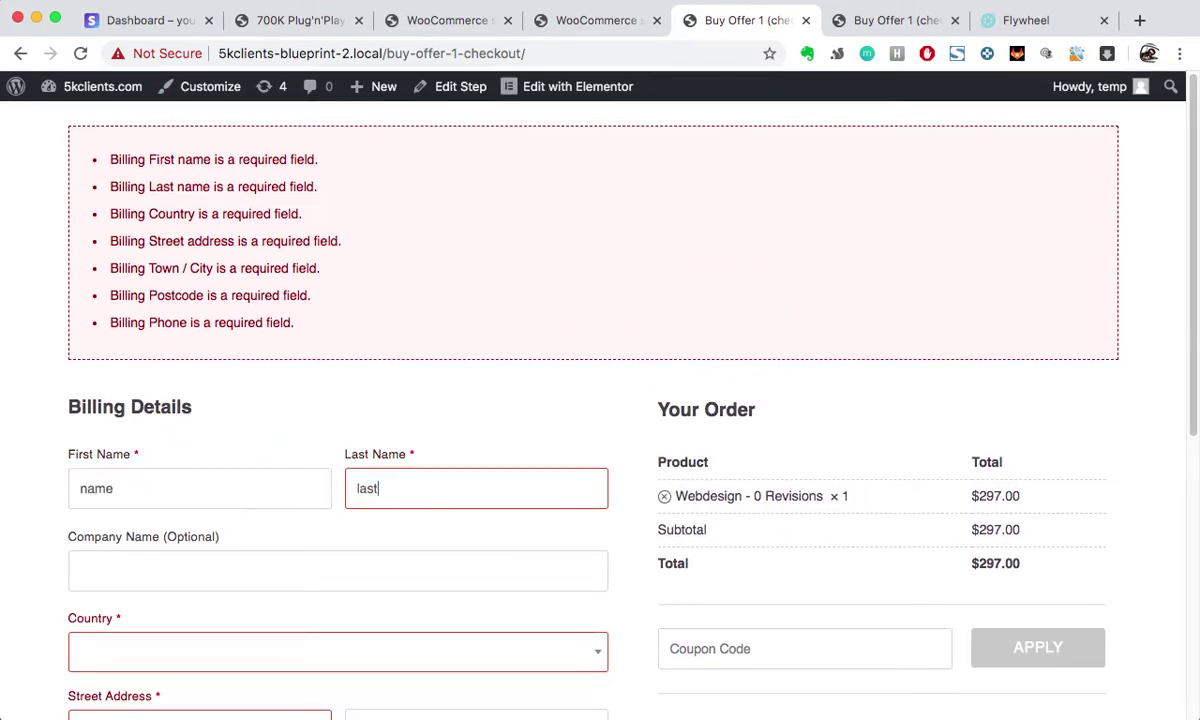
Step: Set the billing country to Italy
{"action": "scroll", "coordinate": [404, 493], "scroll_direction": "down", "scroll_amount": 4}
{"action": "left_click", "coordinate": [404, 493]}
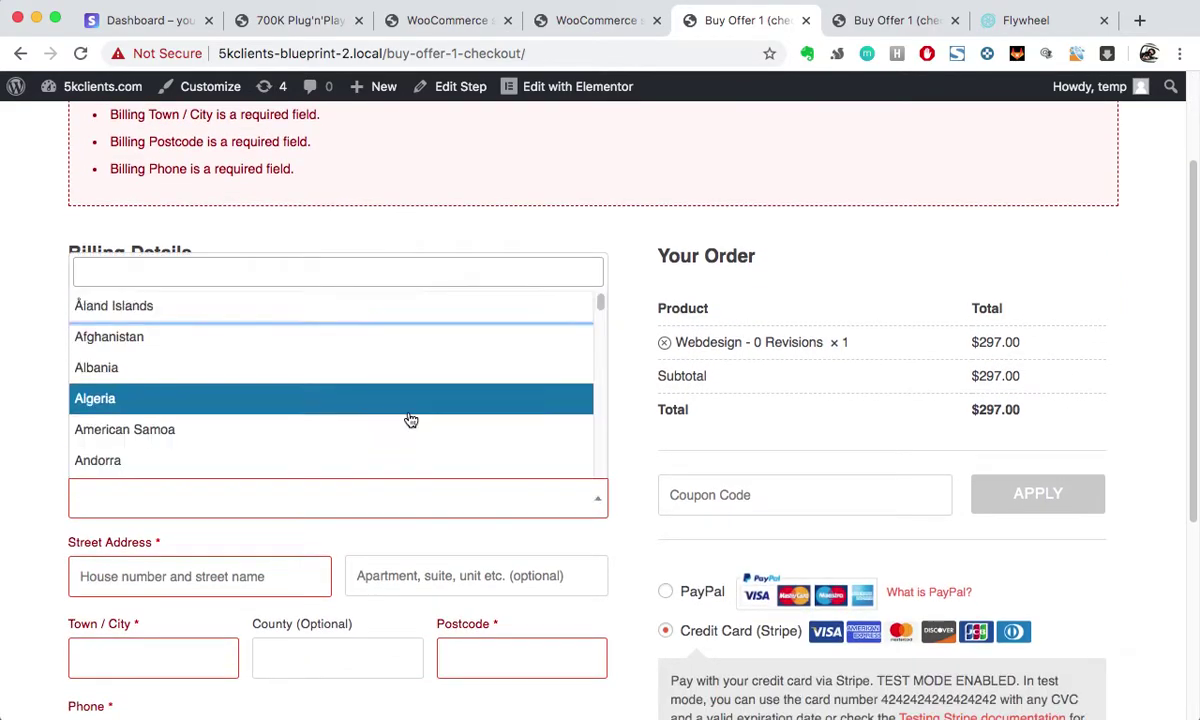
{"action": "left_click", "coordinate": [409, 412]}
{"action": "scroll", "coordinate": [409, 412], "scroll_direction": "down", "scroll_amount": 3}
{"action": "left_click", "coordinate": [213, 294]}
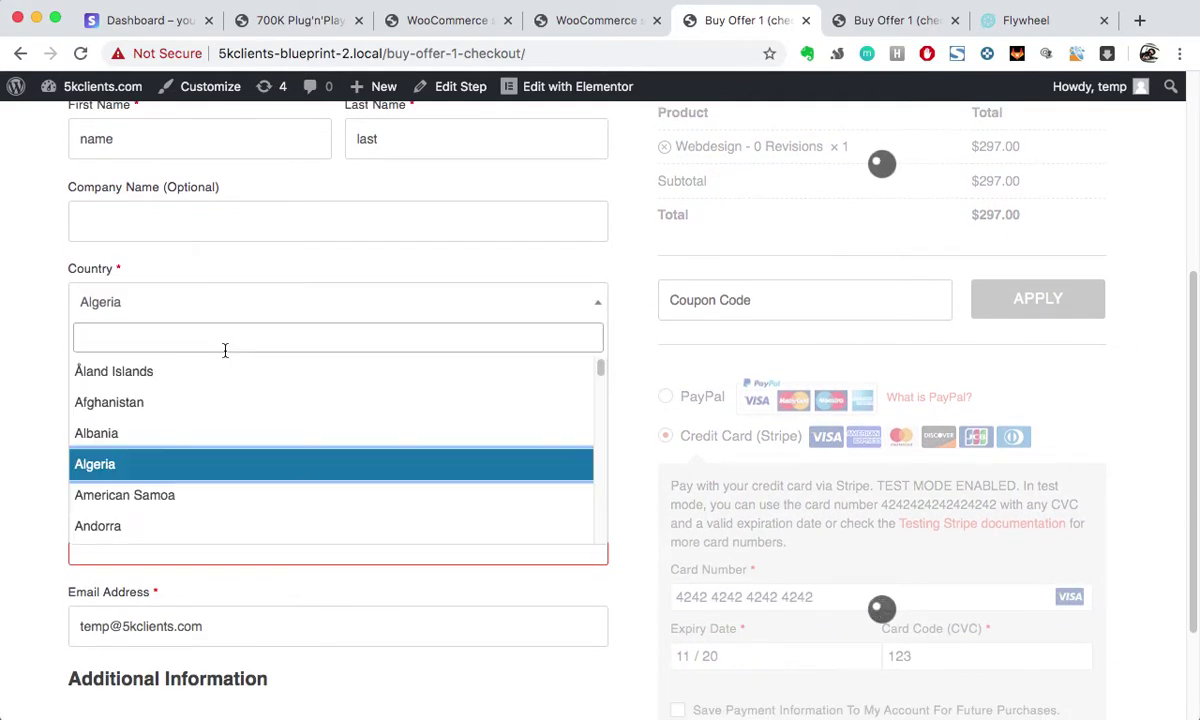
{"action": "scroll", "coordinate": [260, 450], "scroll_direction": "down", "scroll_amount": 10}
{"action": "type", "text": "it"}
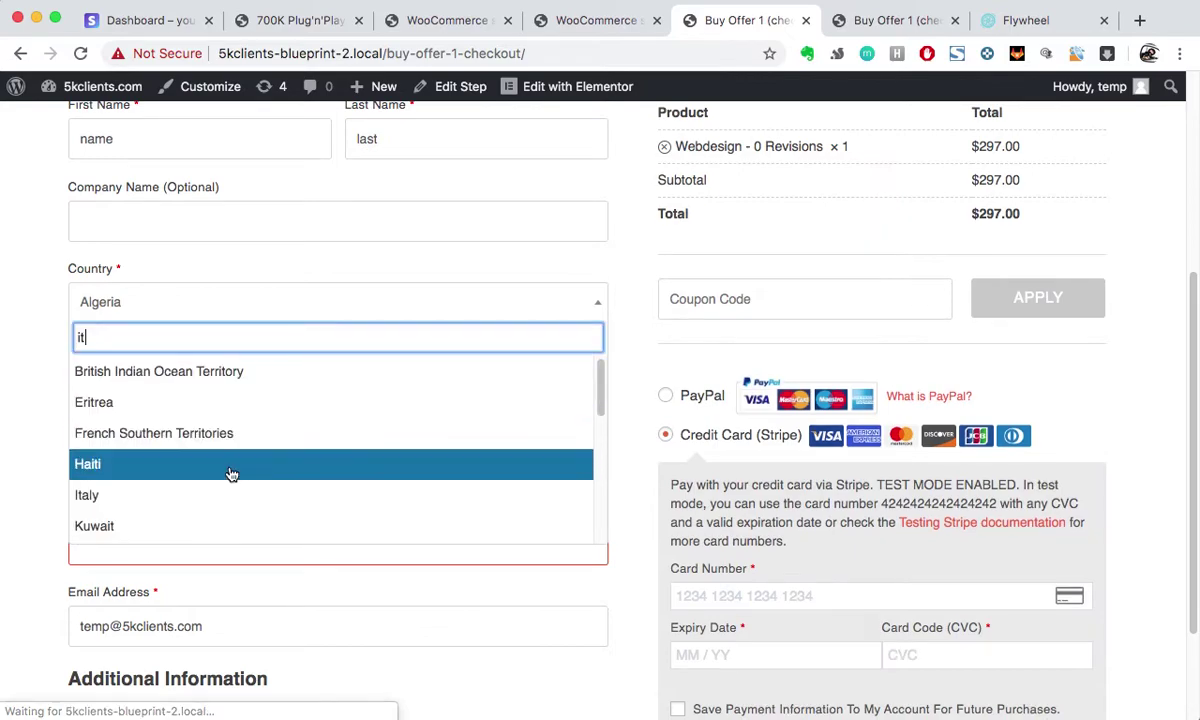
{"action": "left_click", "coordinate": [203, 499]}
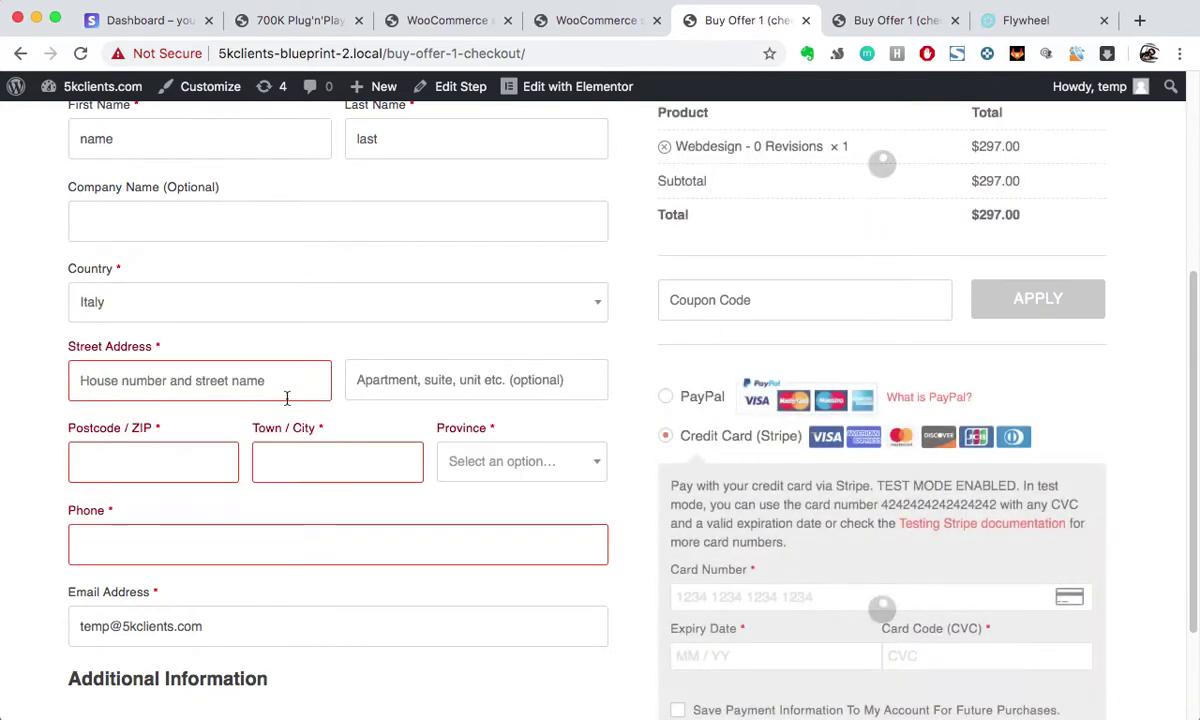
Step: Enter street 'street 1232', postcode 12312, city 'city', province Arezzo and phone 123123123
{"action": "left_click", "coordinate": [262, 384]}
{"action": "type", "text": "stret"}
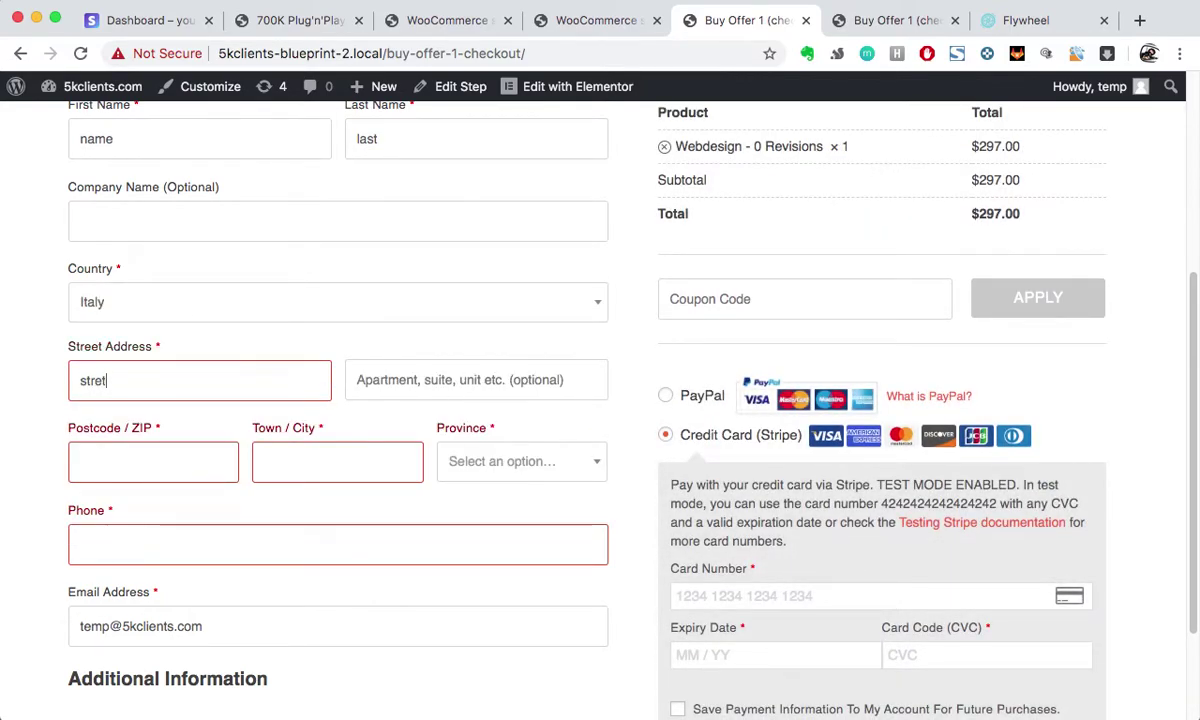
{"action": "key", "text": "BackSpace"}
{"action": "type", "text": "et 1232"}
{"action": "left_click", "coordinate": [178, 456]}
{"action": "type", "text": "12312"}
{"action": "left_click", "coordinate": [337, 450]}
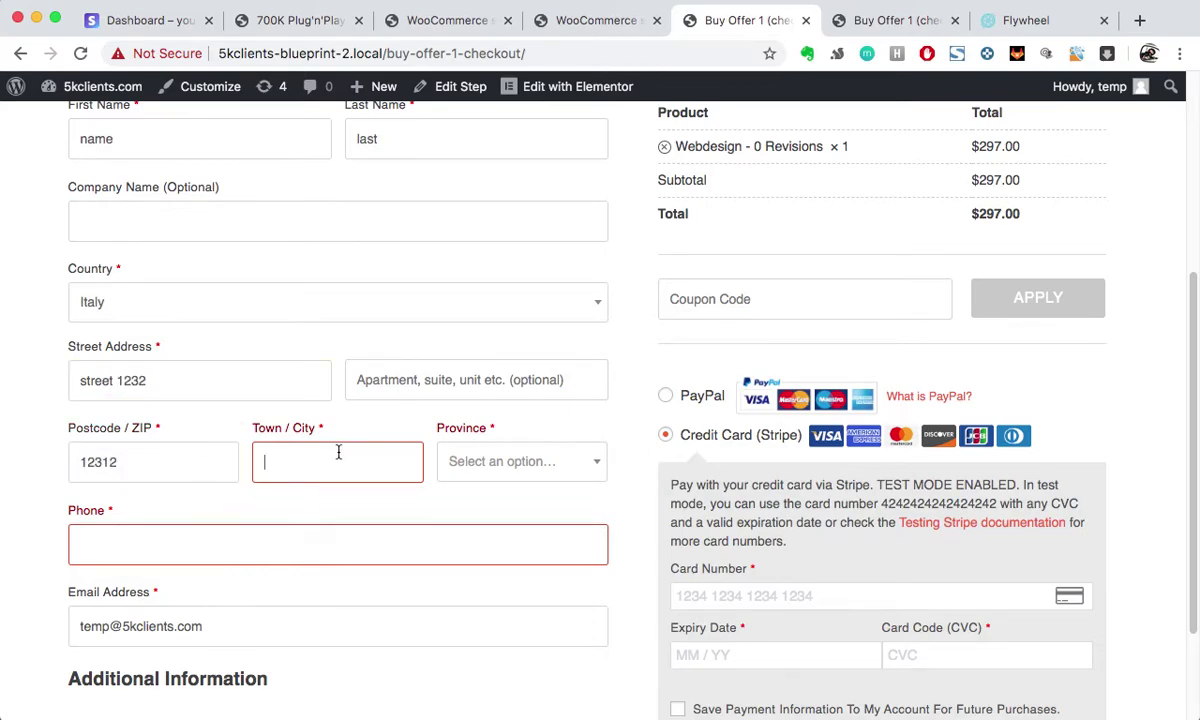
{"action": "type", "text": "city"}
{"action": "left_click", "coordinate": [543, 455]}
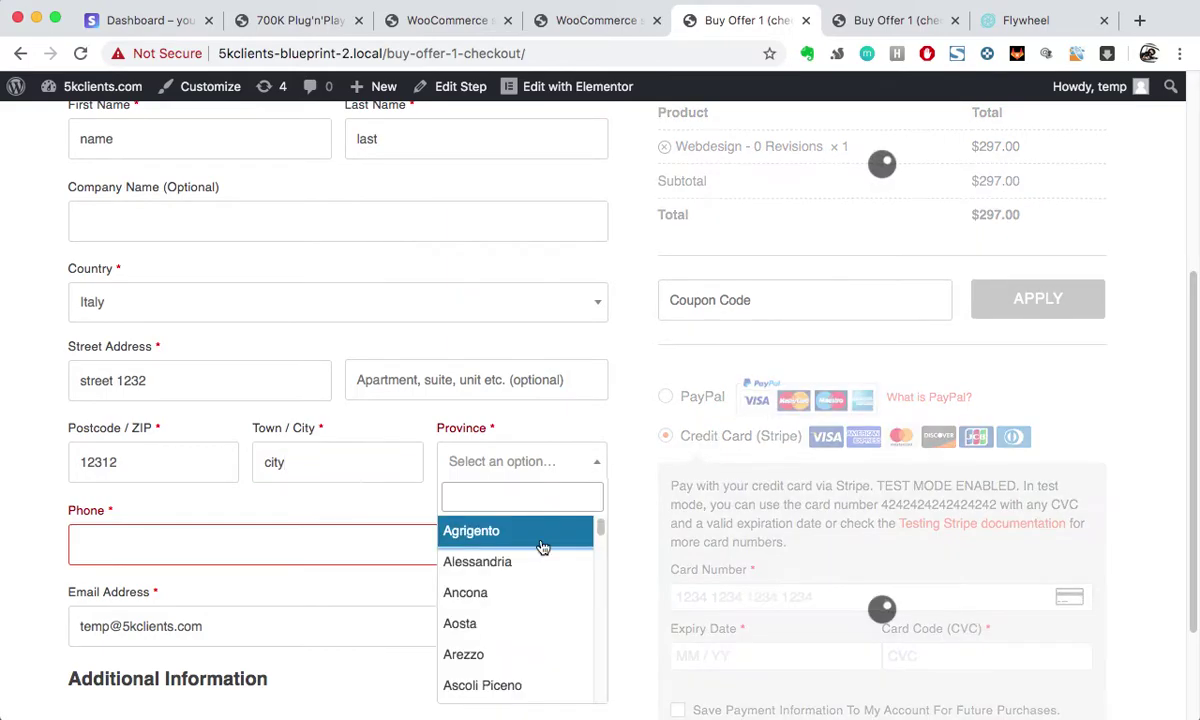
{"action": "left_click", "coordinate": [518, 650]}
{"action": "left_click", "coordinate": [260, 531]}
{"action": "type", "text": "123123123"}
Step: Re-enter the 4242 test card details and place the order
{"action": "scroll", "coordinate": [420, 610], "scroll_direction": "down", "scroll_amount": 3}
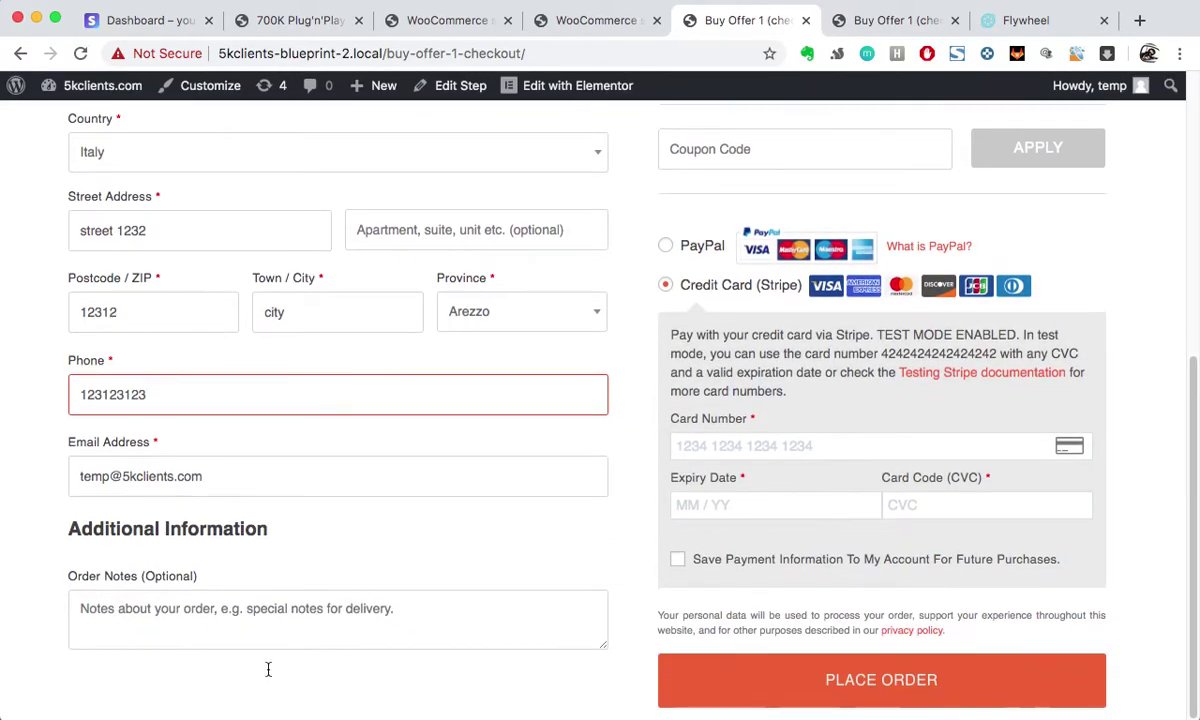
{"action": "left_click", "coordinate": [773, 450]}
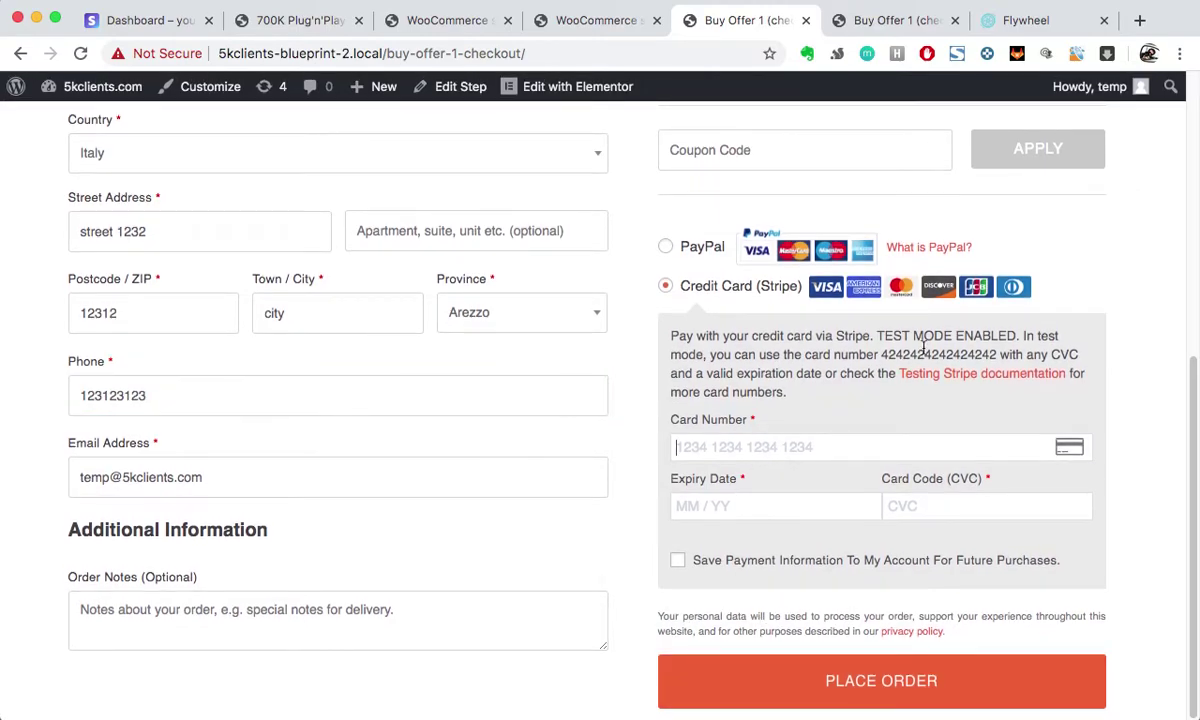
{"action": "left_click_drag", "start_coordinate": [883, 356], "coordinate": [998, 356]}
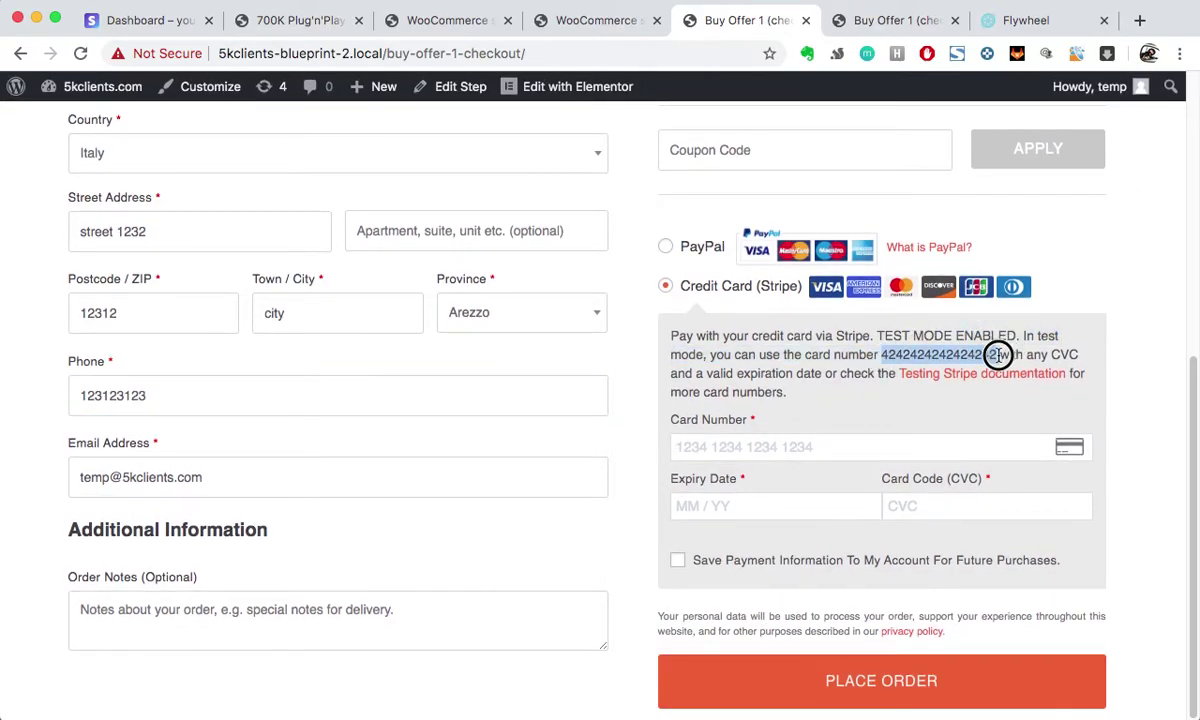
{"action": "key", "text": "super+v"}
{"action": "type", "text": "1"}
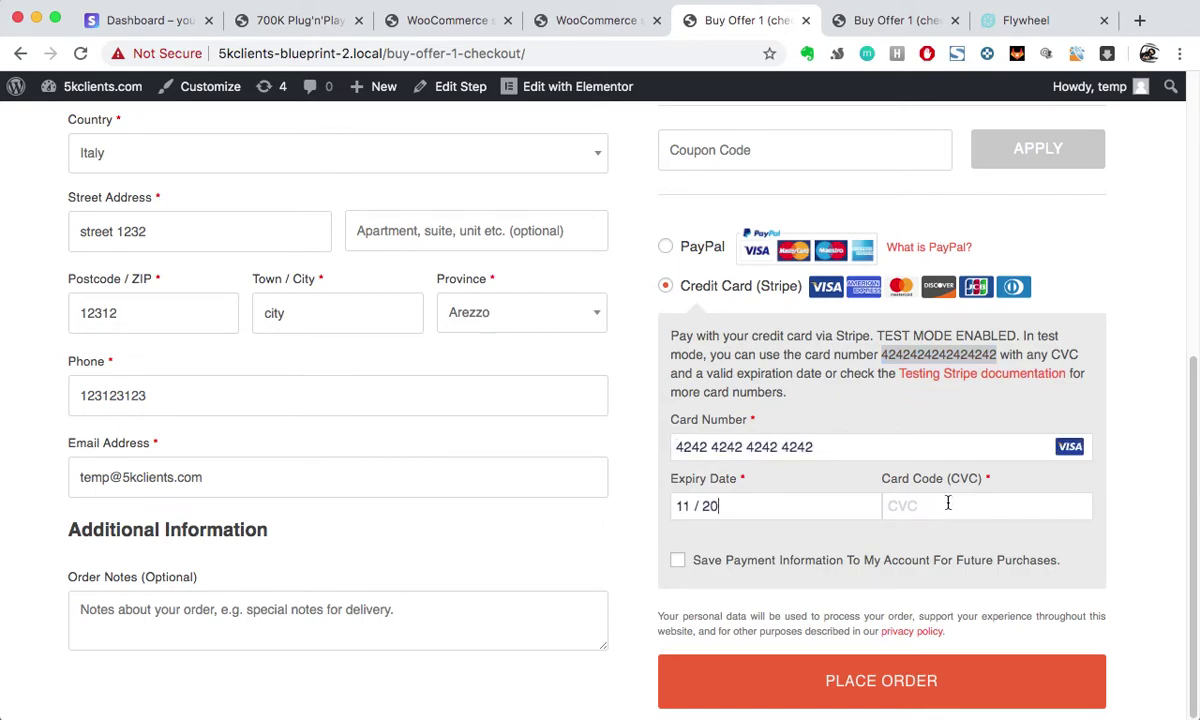
{"action": "type", "text": "123"}
{"action": "left_click", "coordinate": [851, 687]}
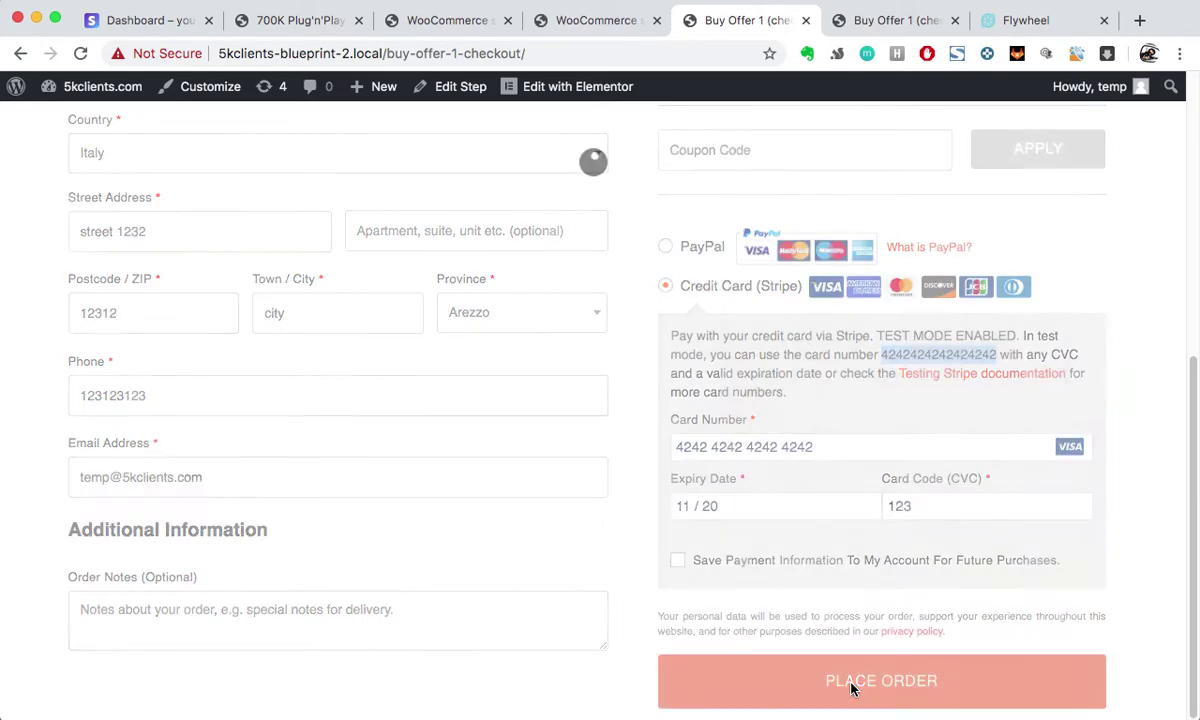
{"action": "scroll", "coordinate": [538, 453], "scroll_direction": "down", "scroll_amount": 5}
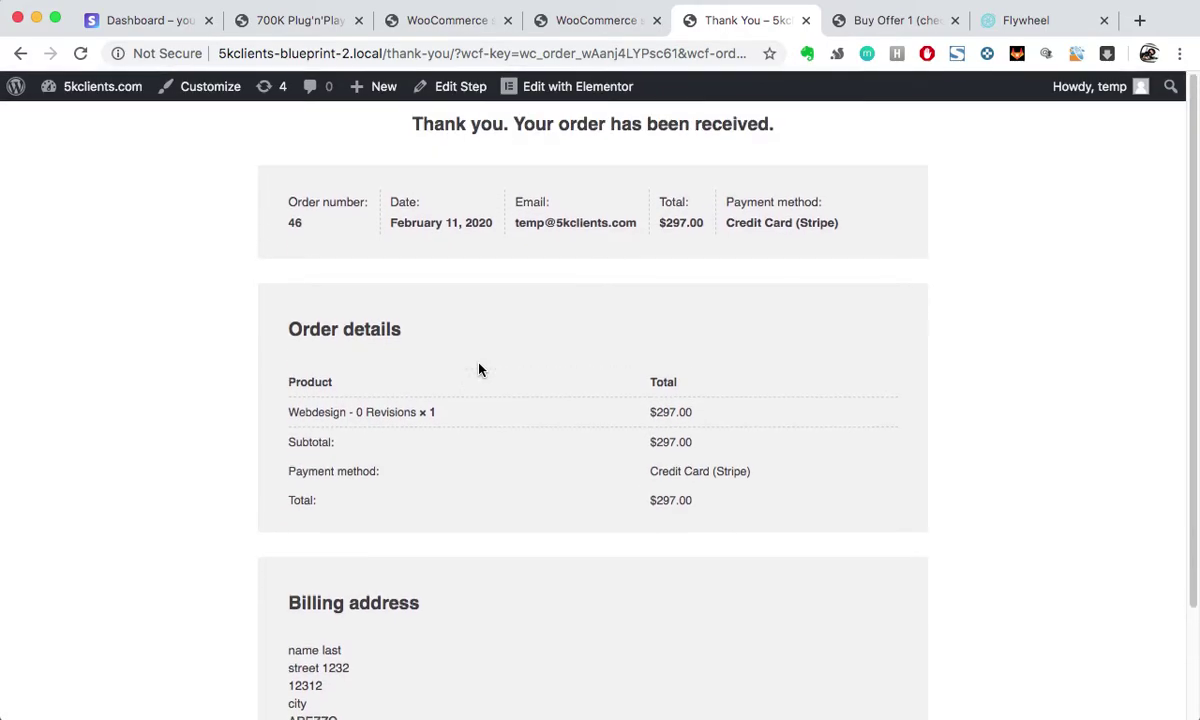
{"action": "scroll", "coordinate": [479, 370], "scroll_direction": "down", "scroll_amount": 3}
{"action": "scroll", "coordinate": [480, 370], "scroll_direction": "up", "scroll_amount": 3}
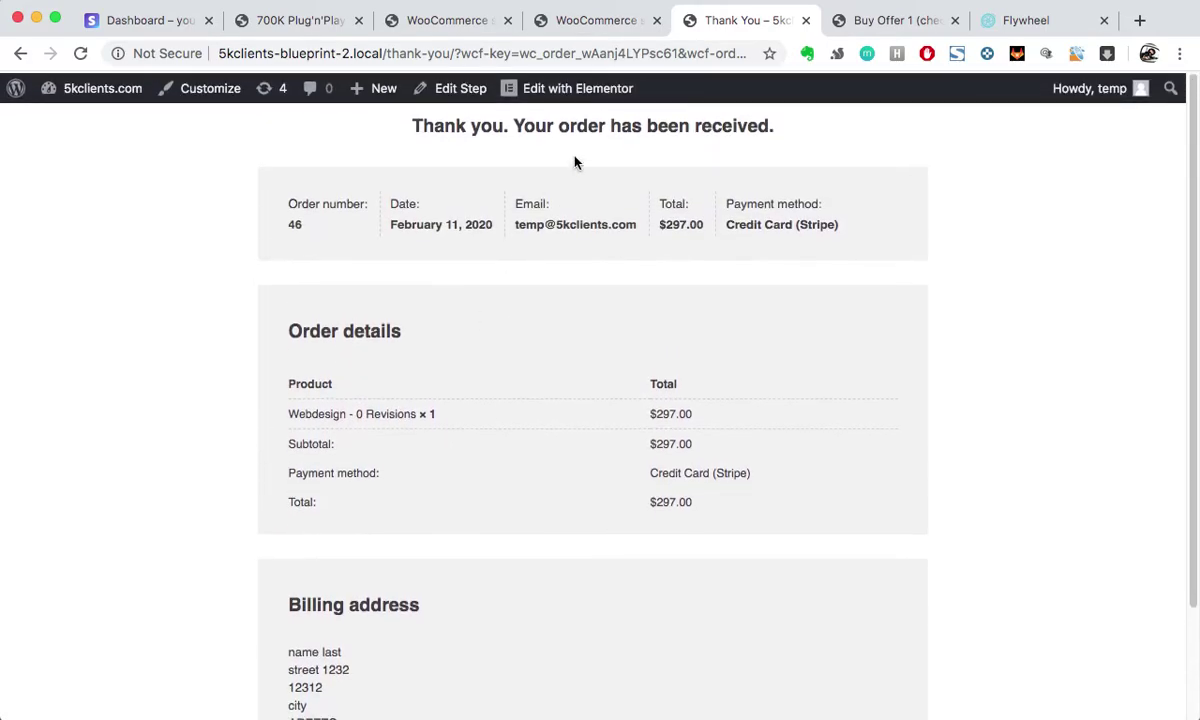
{"action": "scroll", "coordinate": [502, 291], "scroll_direction": "down", "scroll_amount": 3}
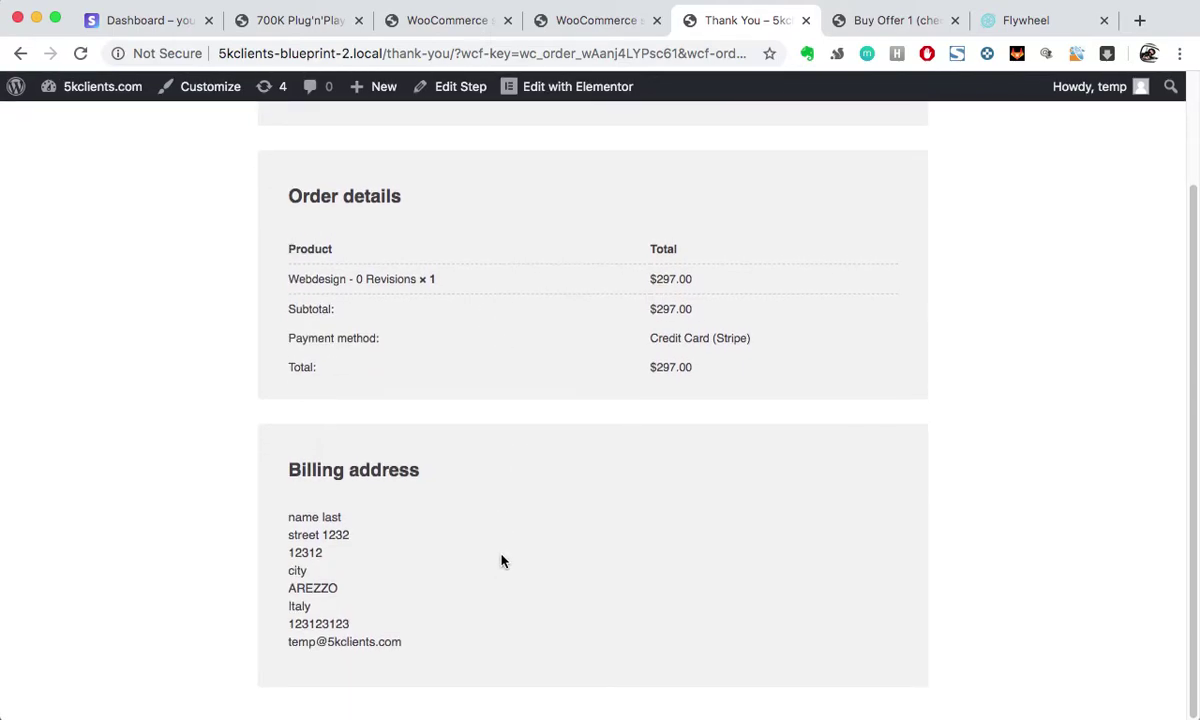
{"action": "scroll", "coordinate": [370, 375], "scroll_direction": "up", "scroll_amount": 3}
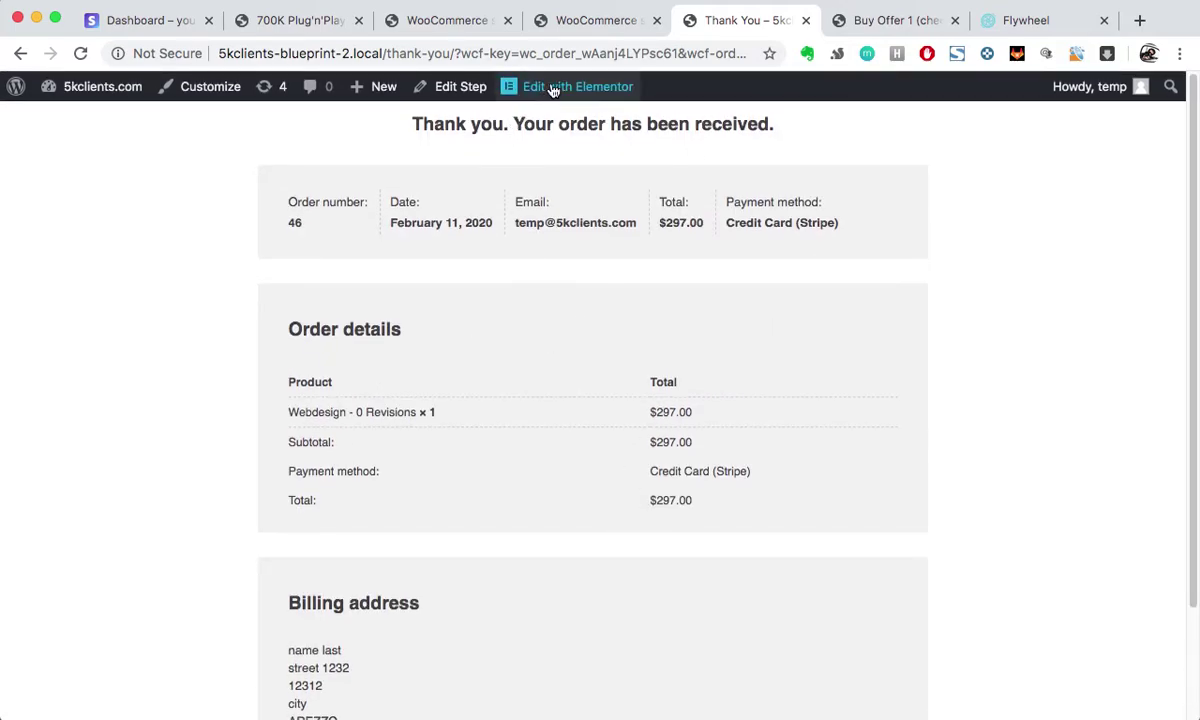
{"action": "scroll", "coordinate": [587, 527], "scroll_direction": "down", "scroll_amount": 3}
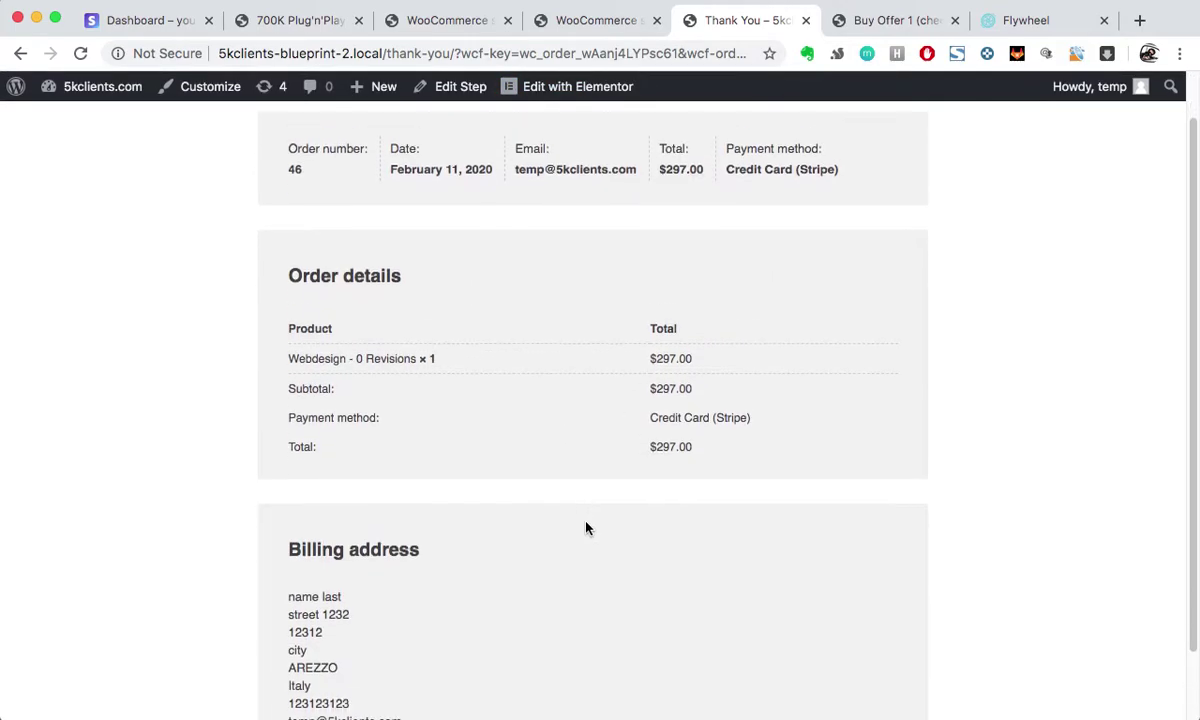
{"action": "scroll", "coordinate": [587, 527], "scroll_direction": "up", "scroll_amount": 3}
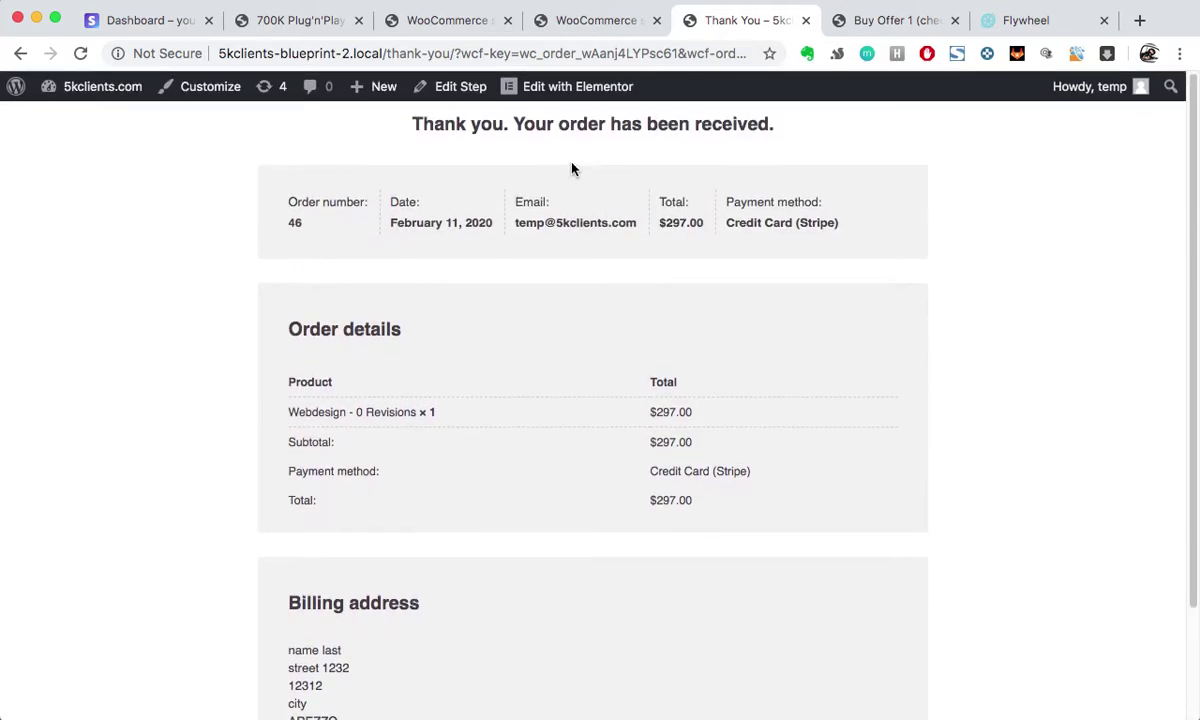
{"action": "scroll", "coordinate": [504, 396], "scroll_direction": "down", "scroll_amount": 1}
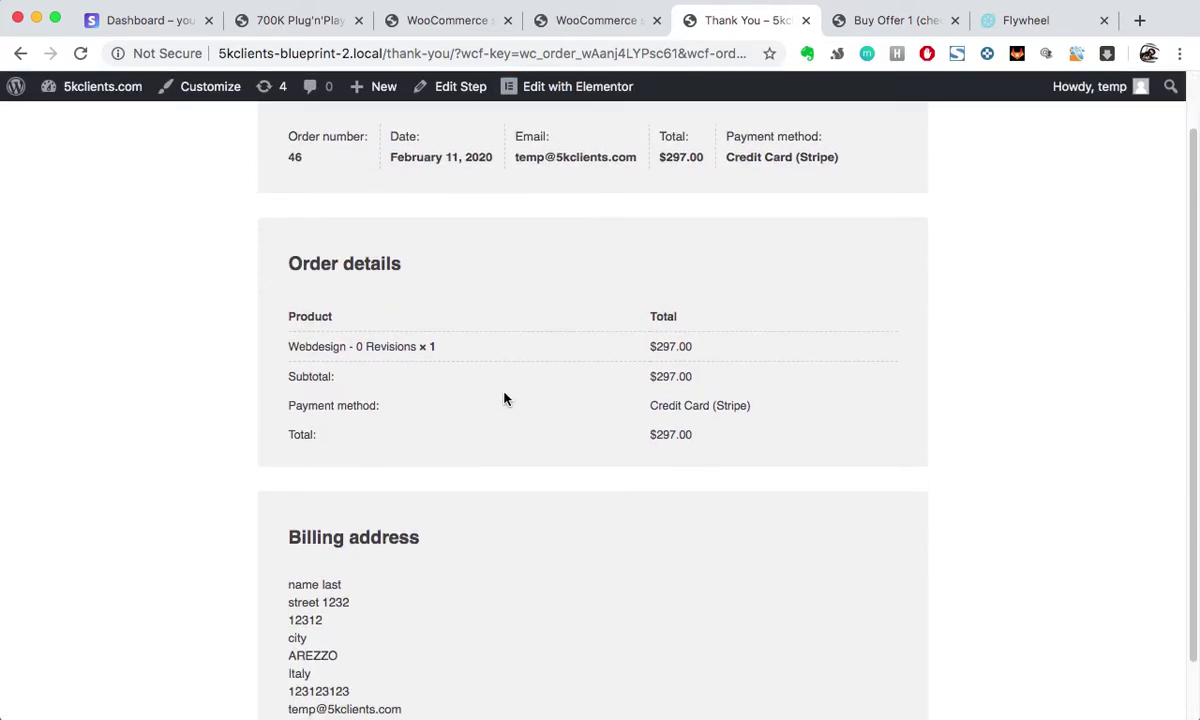
{"action": "scroll", "coordinate": [504, 398], "scroll_direction": "up", "scroll_amount": 1}
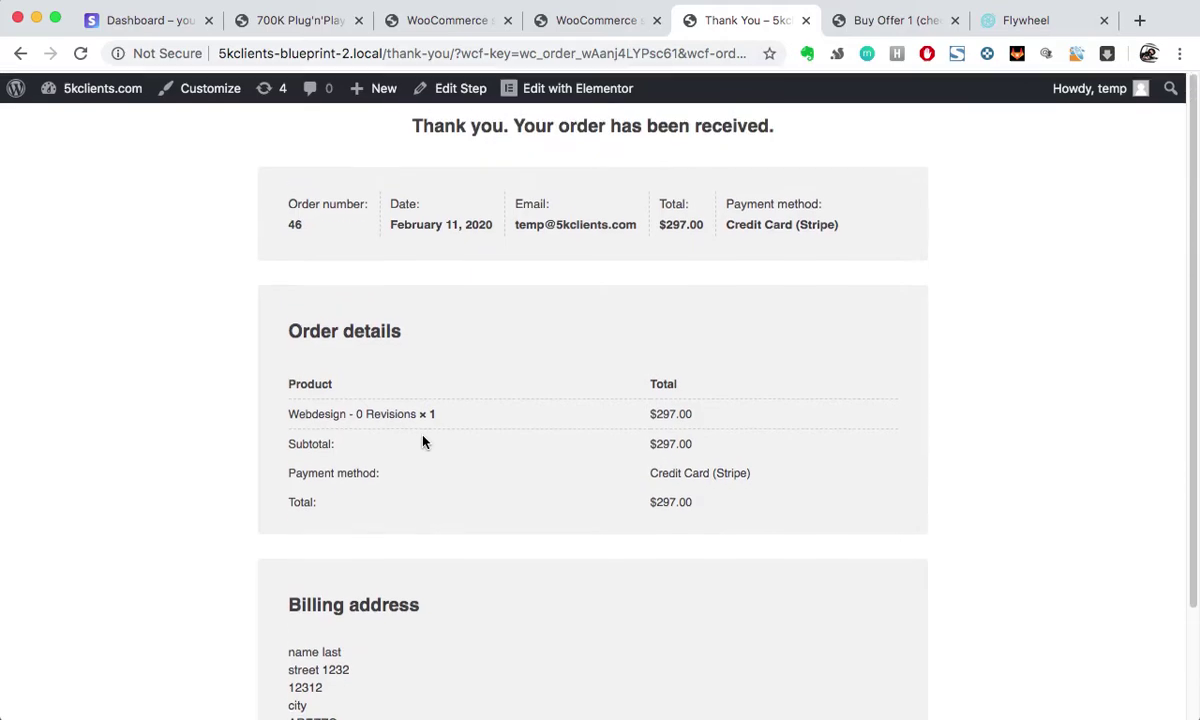
{"action": "scroll", "coordinate": [531, 508], "scroll_direction": "down", "scroll_amount": 2}
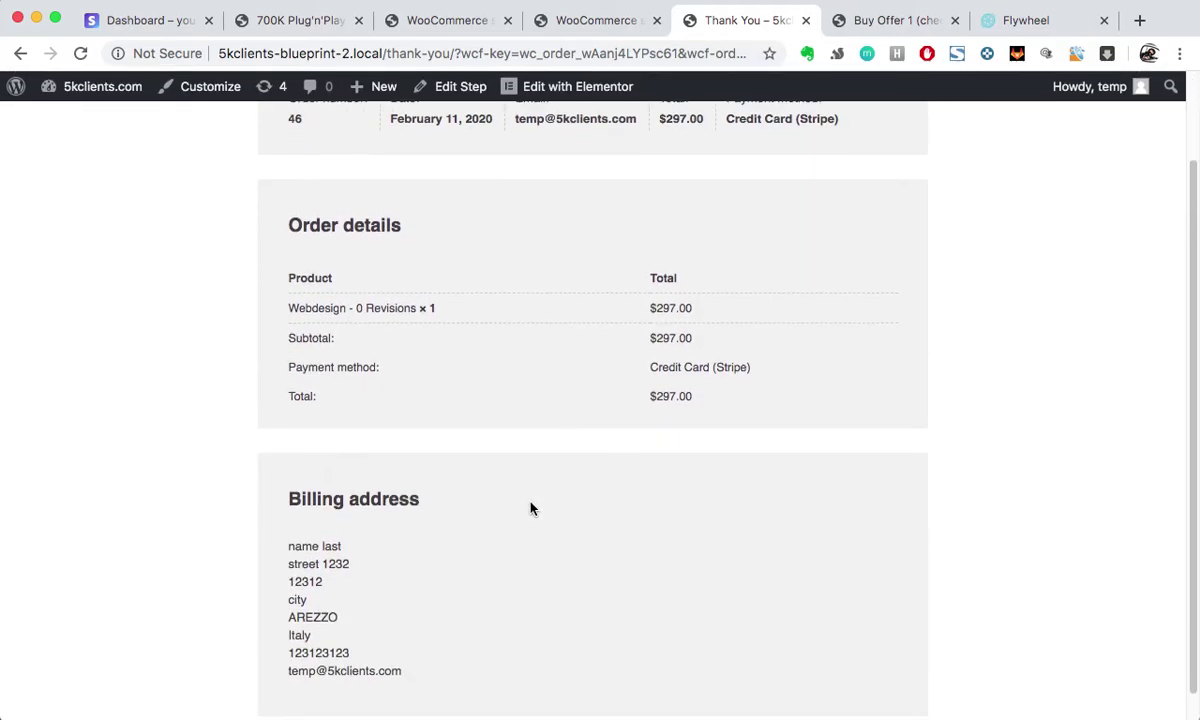
{"action": "scroll", "coordinate": [531, 508], "scroll_direction": "up", "scroll_amount": 2}
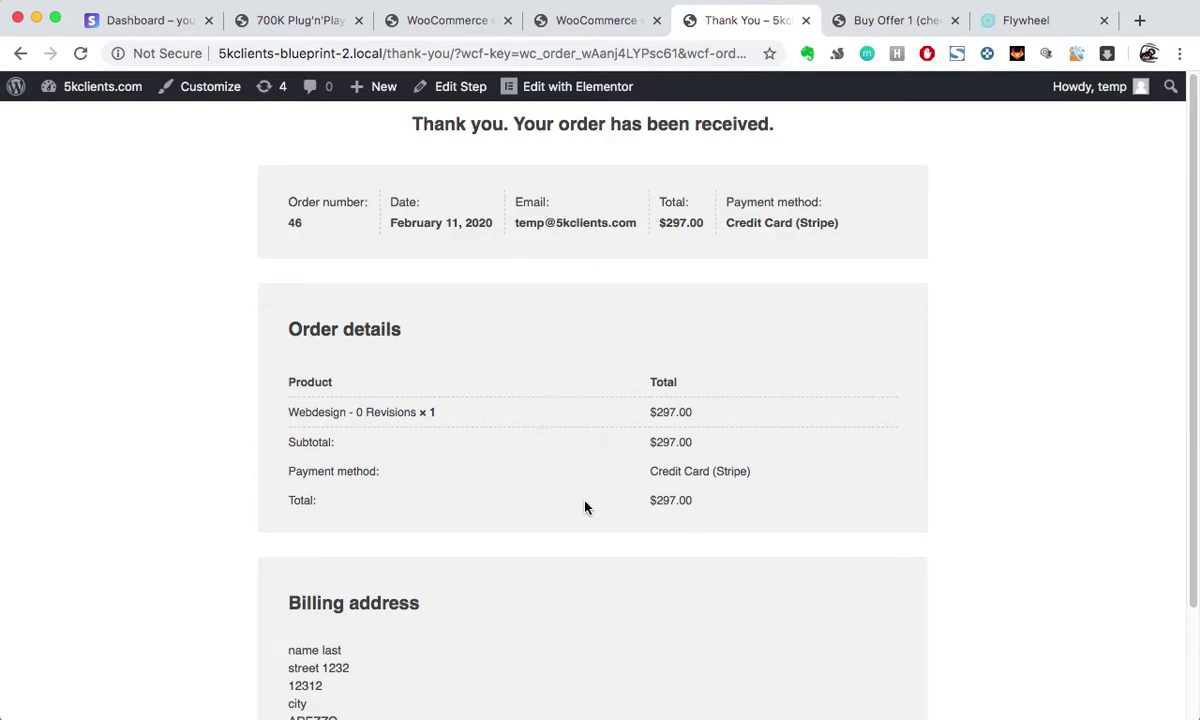
{"action": "scroll", "coordinate": [635, 530], "scroll_direction": "down", "scroll_amount": 2}
{"action": "scroll", "coordinate": [635, 530], "scroll_direction": "up", "scroll_amount": 2}
{"action": "scroll", "coordinate": [635, 549], "scroll_direction": "down", "scroll_amount": 2}
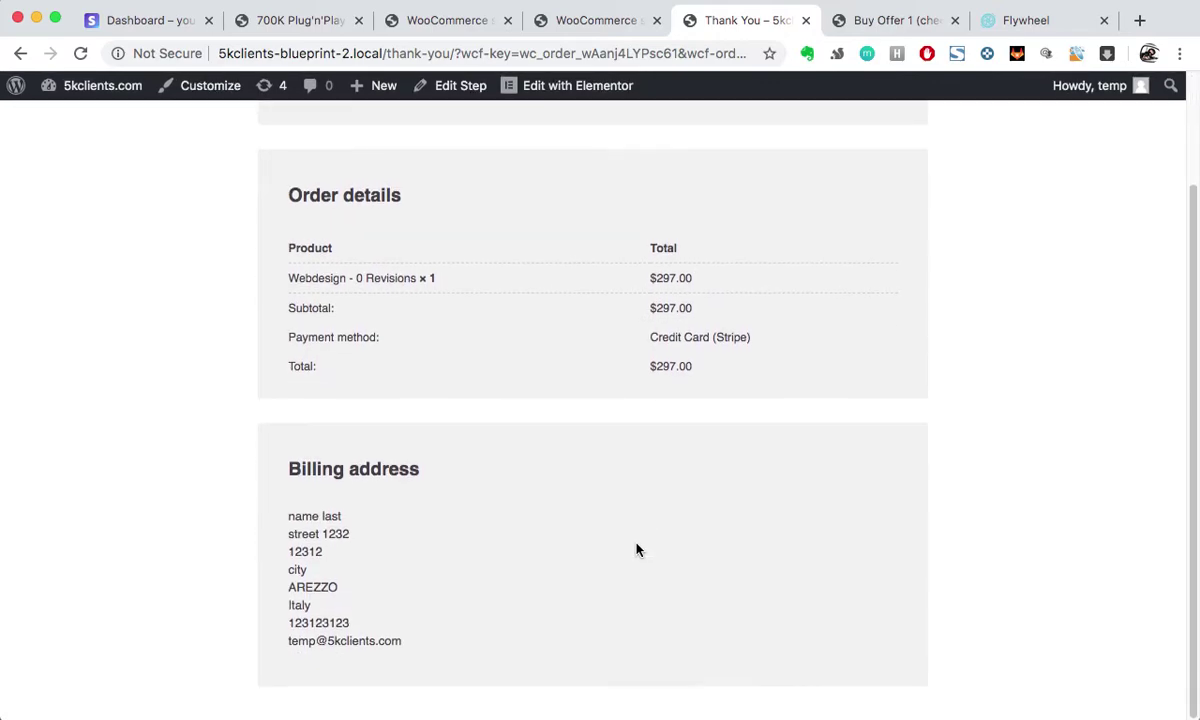
{"action": "scroll", "coordinate": [487, 401], "scroll_direction": "up", "scroll_amount": 2}
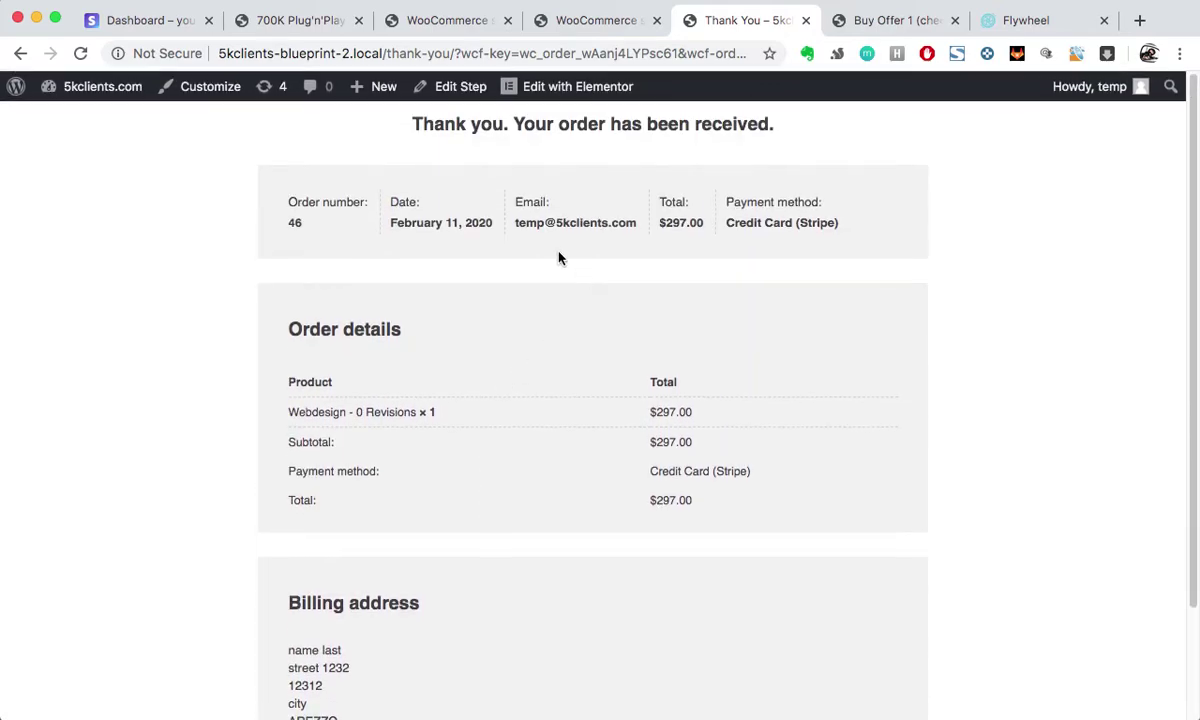
{"action": "scroll", "coordinate": [461, 468], "scroll_direction": "down", "scroll_amount": 2}
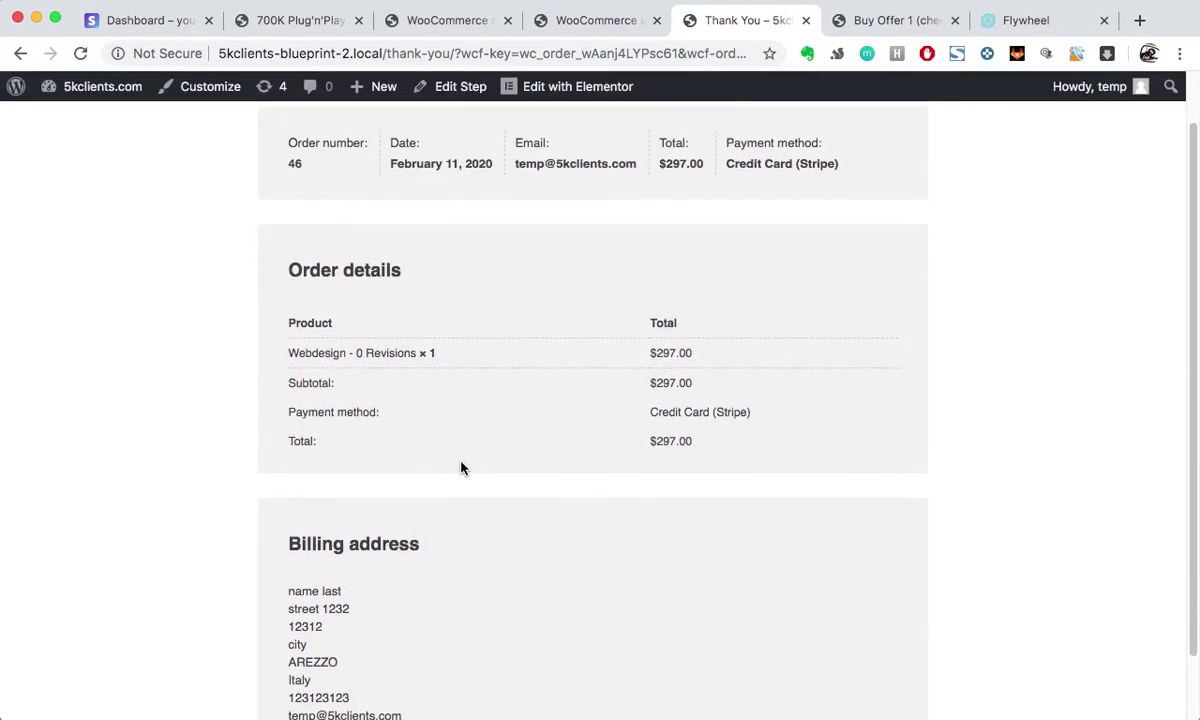
{"action": "scroll", "coordinate": [461, 468], "scroll_direction": "up", "scroll_amount": 2}
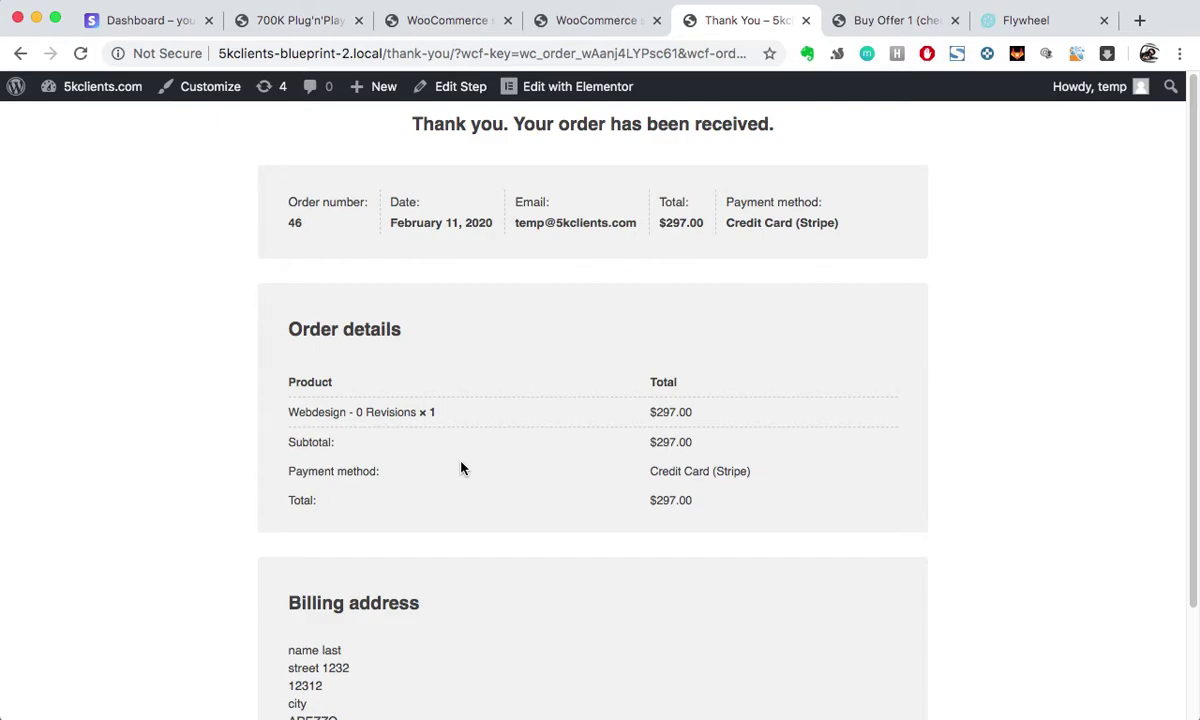
{"action": "scroll", "coordinate": [470, 495], "scroll_direction": "down", "scroll_amount": 2}
{"action": "scroll", "coordinate": [635, 517], "scroll_direction": "up", "scroll_amount": 2}
{"action": "scroll", "coordinate": [683, 533], "scroll_direction": "down", "scroll_amount": 2}
{"action": "scroll", "coordinate": [710, 498], "scroll_direction": "up", "scroll_amount": 2}
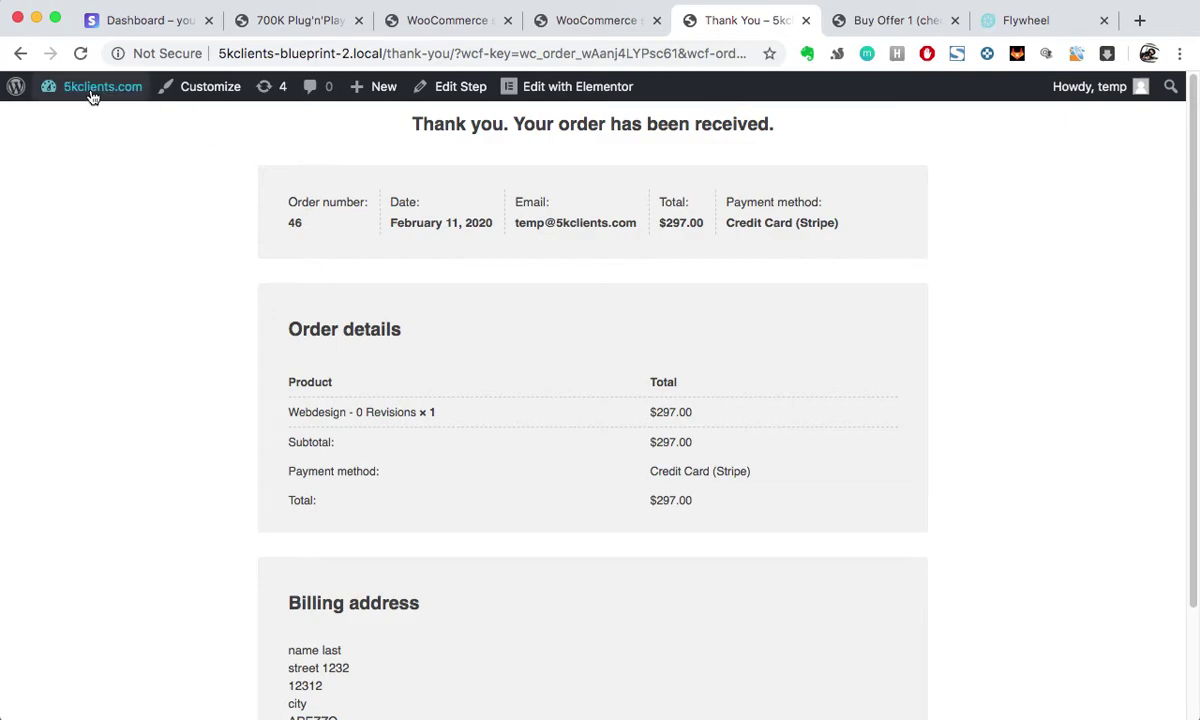
Step: Go to the WordPress admin Dashboard via the site-name menu and look over the sidebar
{"action": "mouse_move", "coordinate": [96, 93]}
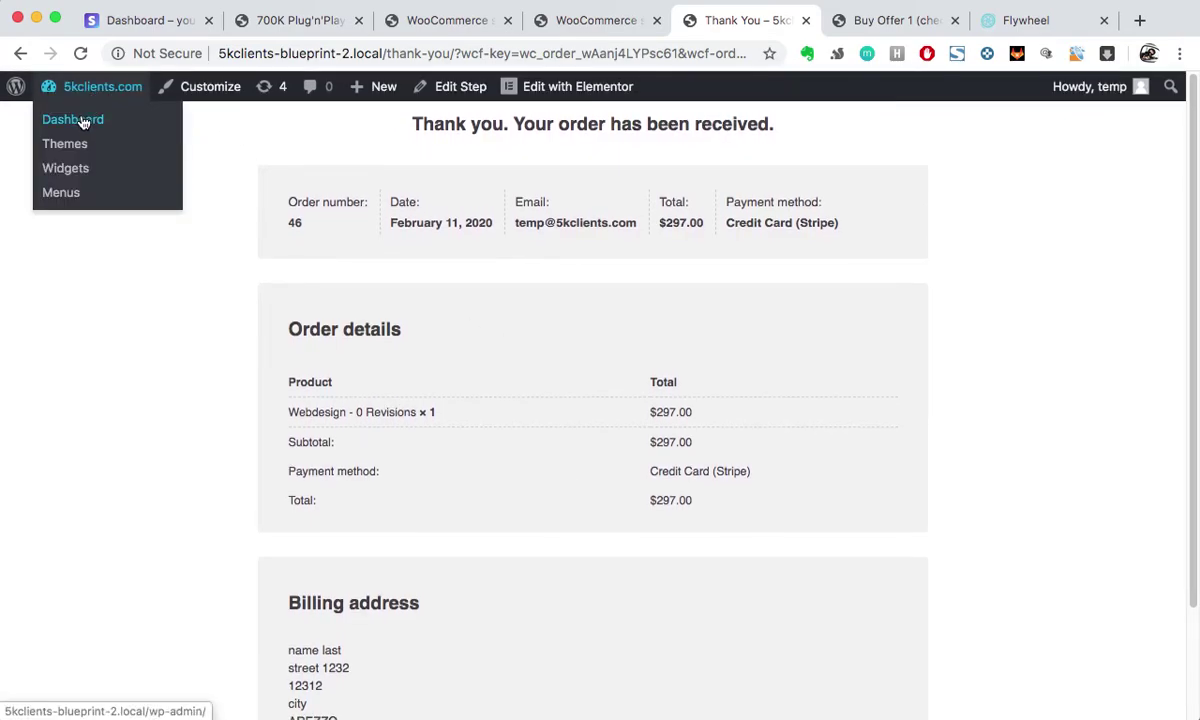
{"action": "left_click", "coordinate": [84, 123]}
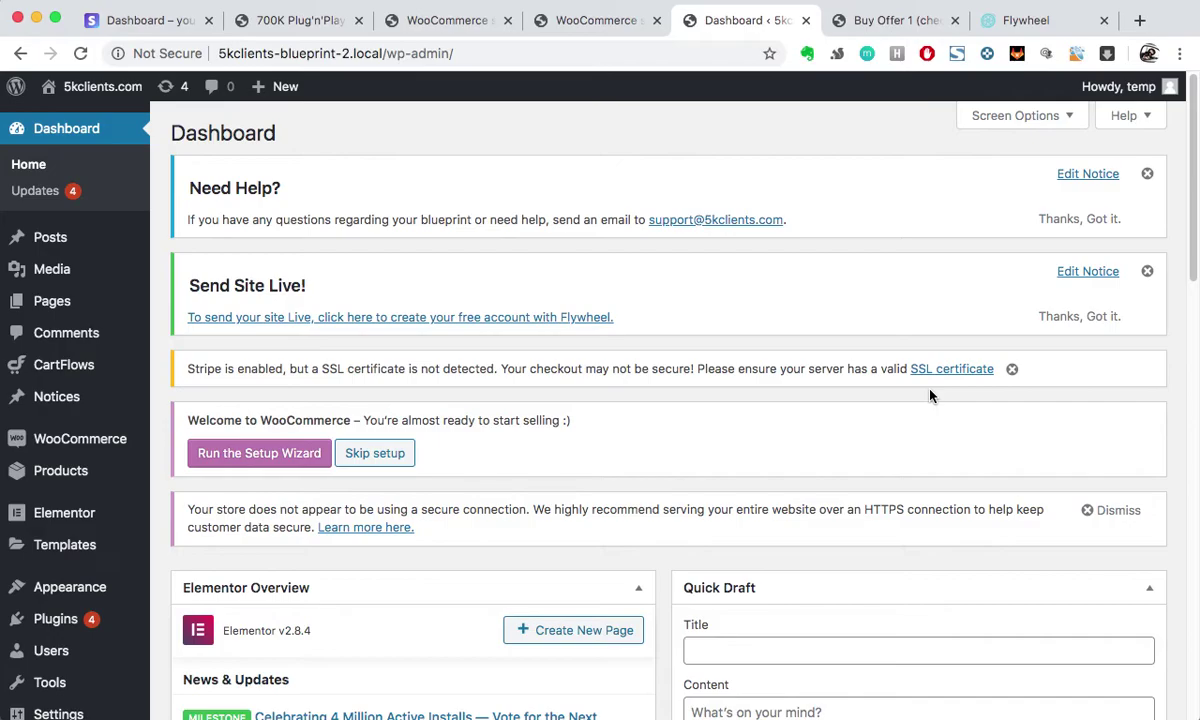
{"action": "scroll", "coordinate": [929, 396], "scroll_direction": "down", "scroll_amount": 5}
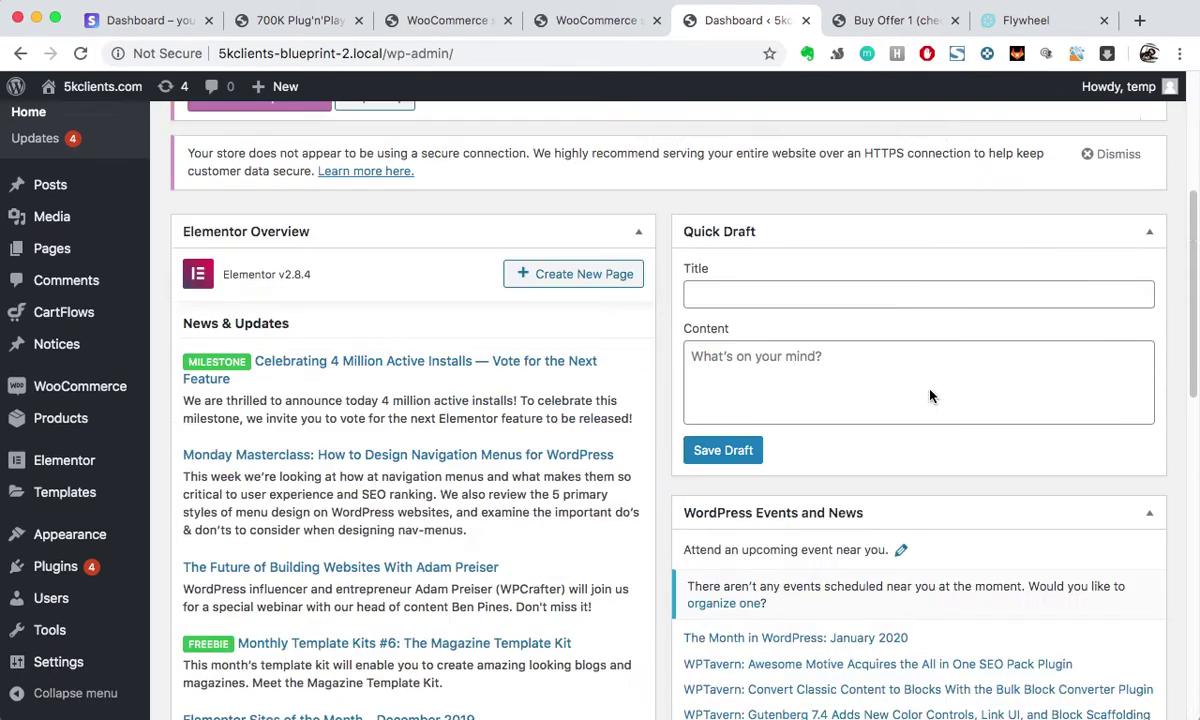
{"action": "scroll", "coordinate": [339, 440], "scroll_direction": "up", "scroll_amount": 4}
{"action": "scroll", "coordinate": [339, 440], "scroll_direction": "up", "scroll_amount": 1}
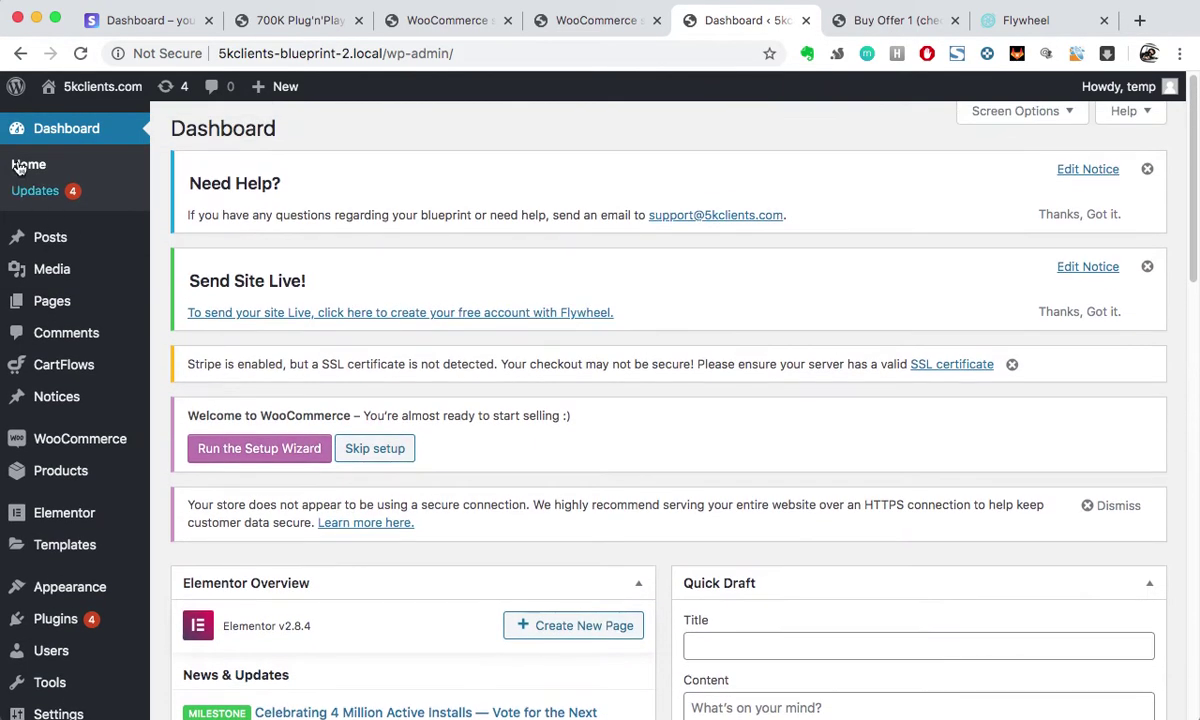
{"action": "scroll", "coordinate": [30, 455], "scroll_direction": "down", "scroll_amount": 2}
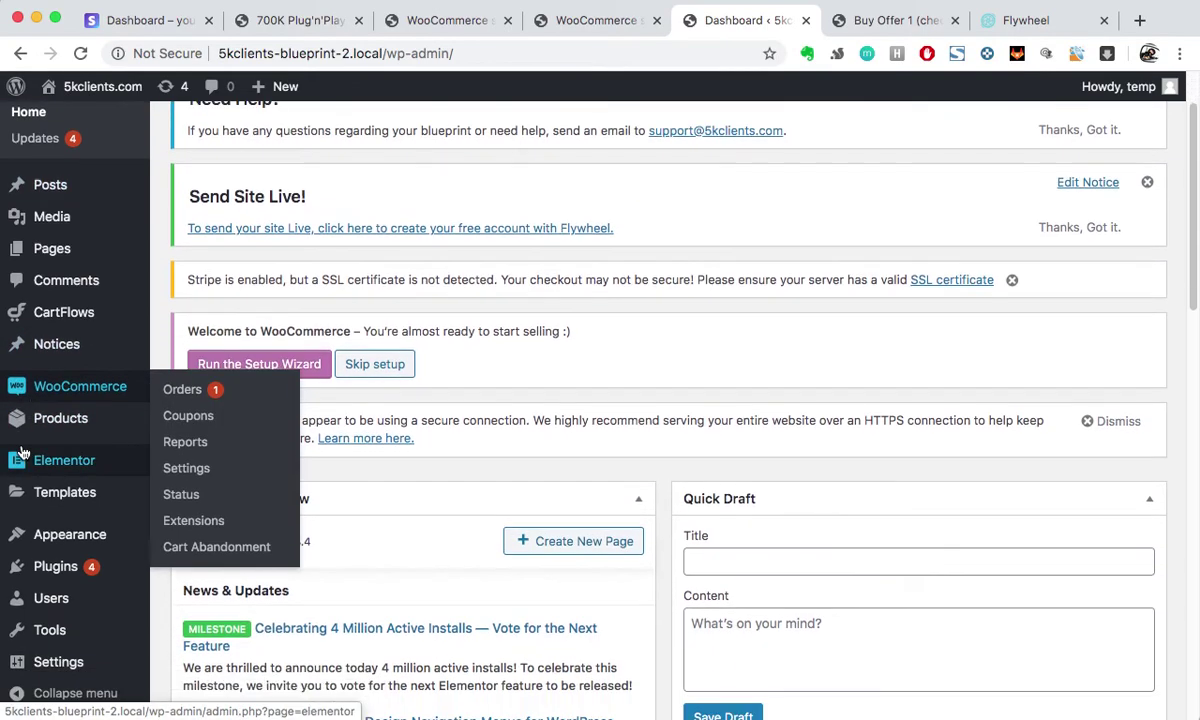
{"action": "mouse_move", "coordinate": [52, 566]}
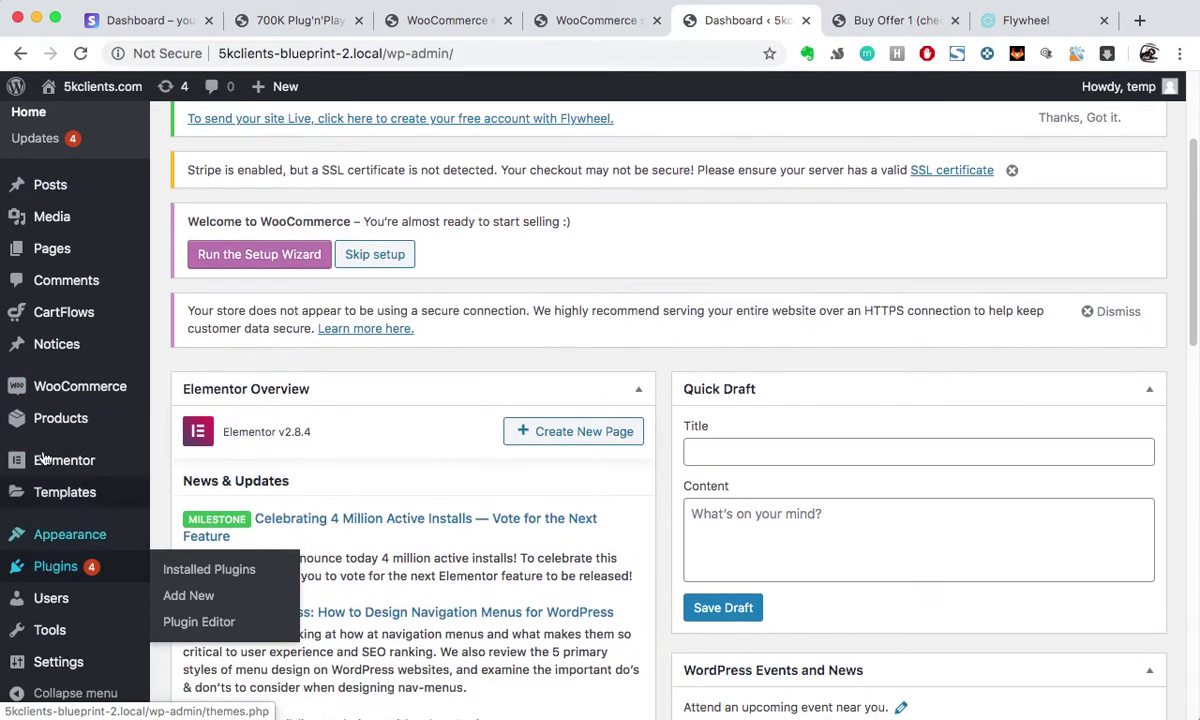
{"action": "mouse_move", "coordinate": [82, 313]}
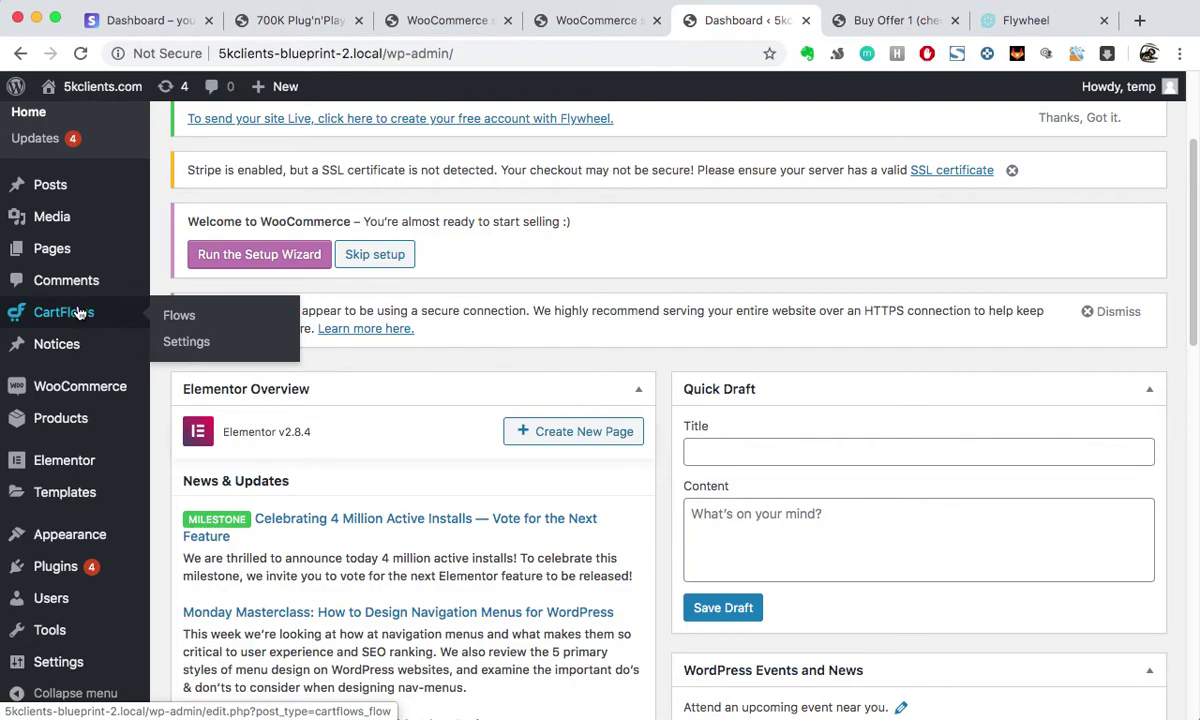
Step: Open CartFlows > Flows and edit the Super Seller Funnel flow
{"action": "left_click", "coordinate": [178, 326]}
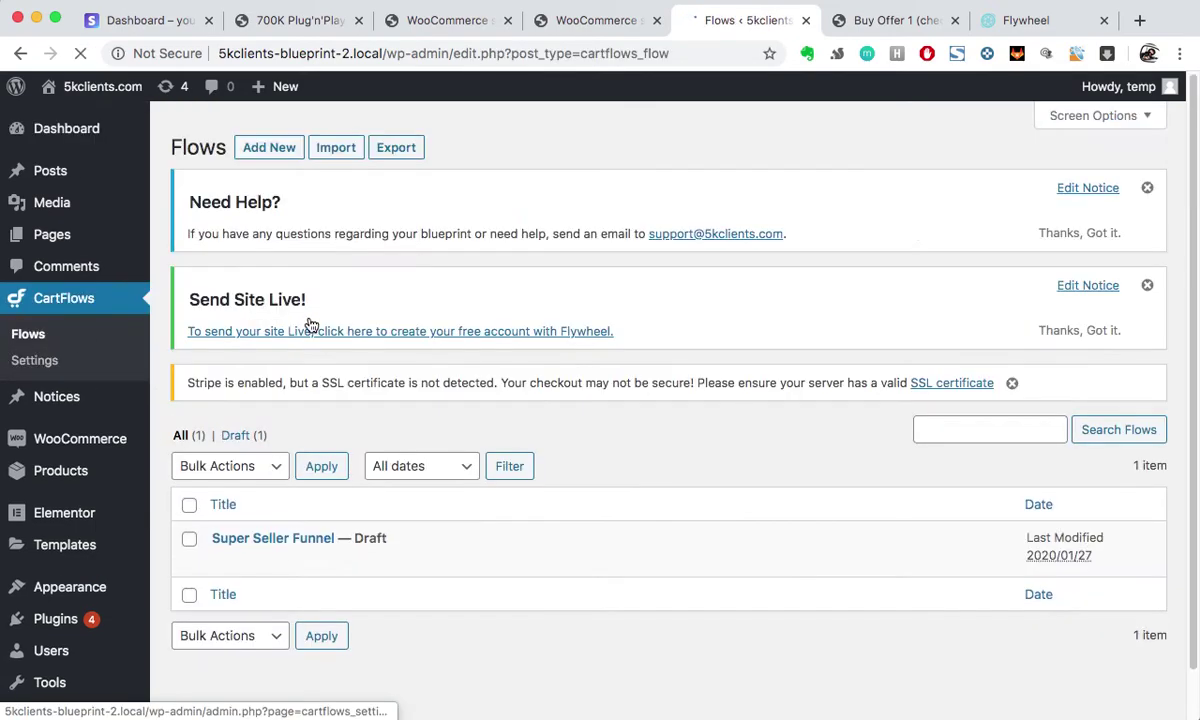
{"action": "scroll", "coordinate": [470, 323], "scroll_direction": "down", "scroll_amount": 2}
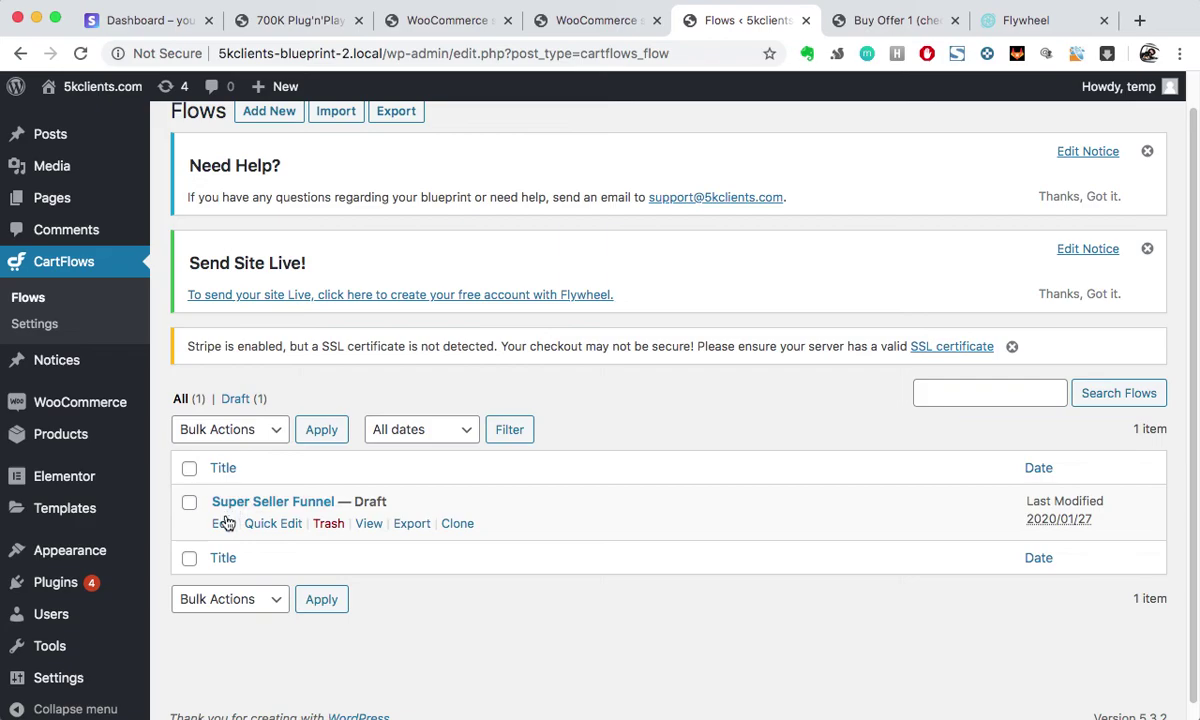
{"action": "left_click", "coordinate": [223, 523]}
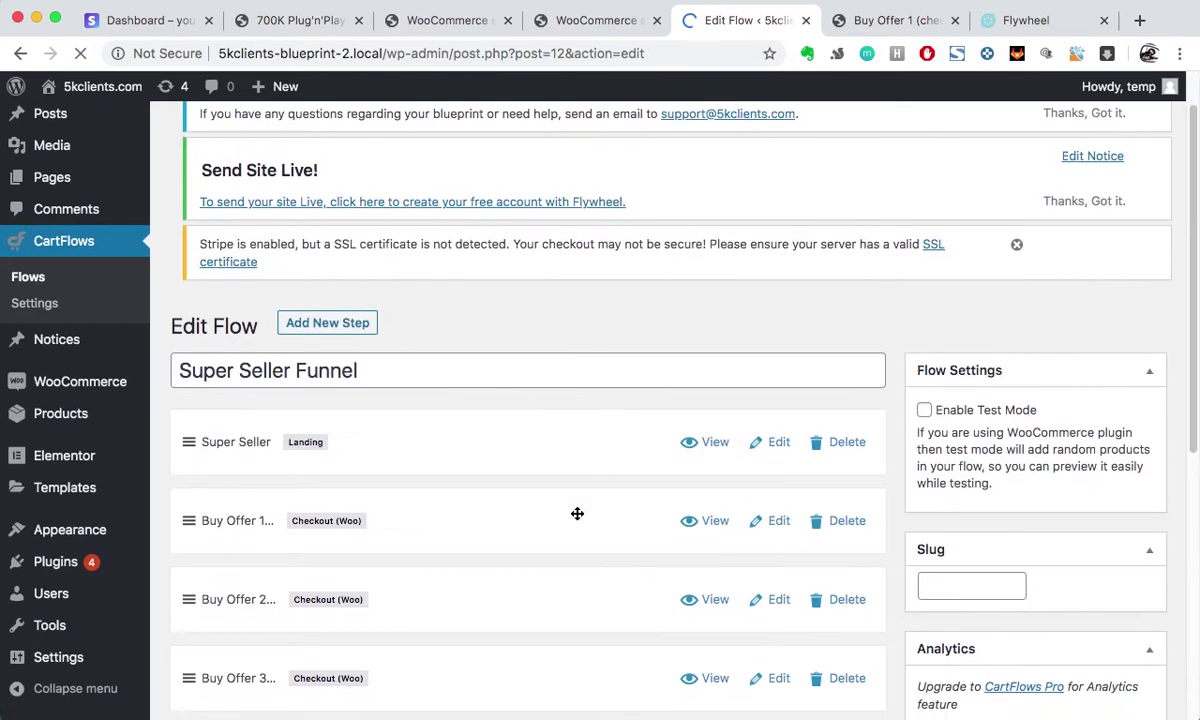
{"action": "scroll", "coordinate": [577, 513], "scroll_direction": "down", "scroll_amount": 4}
{"action": "scroll", "coordinate": [530, 579], "scroll_direction": "up", "scroll_amount": 1}
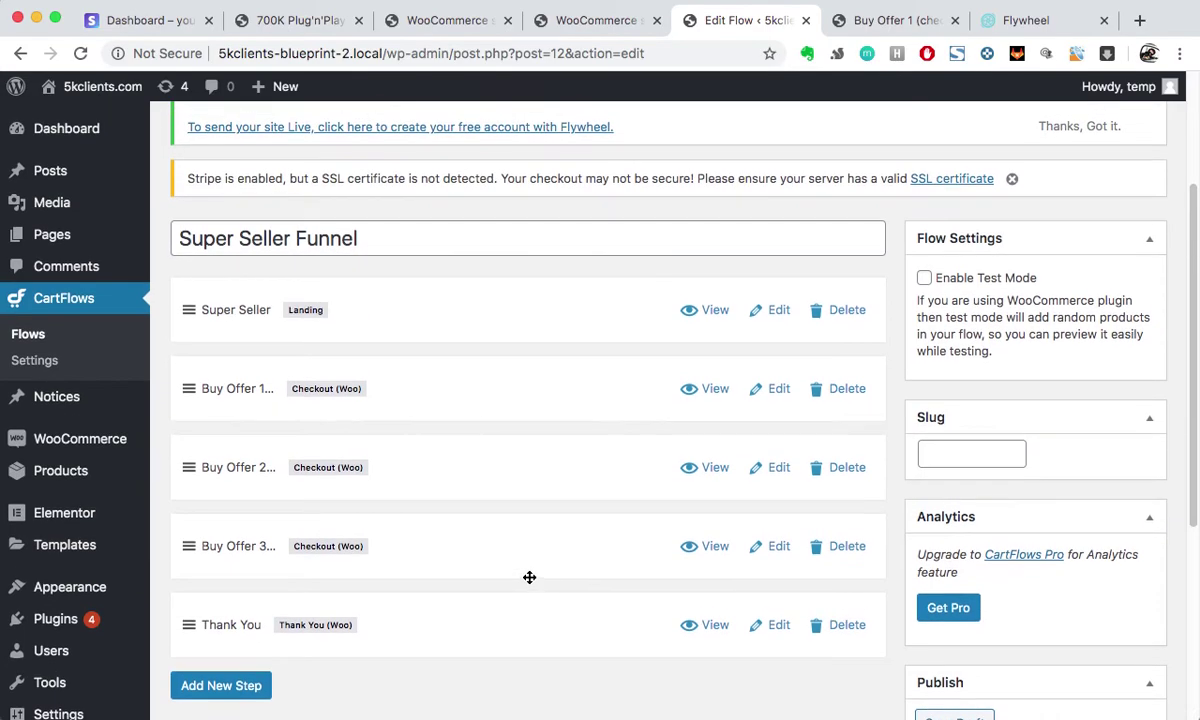
Step: Open the Buy Offer 1 checkout step's edit page and look over its settings
{"action": "left_click", "coordinate": [777, 389]}
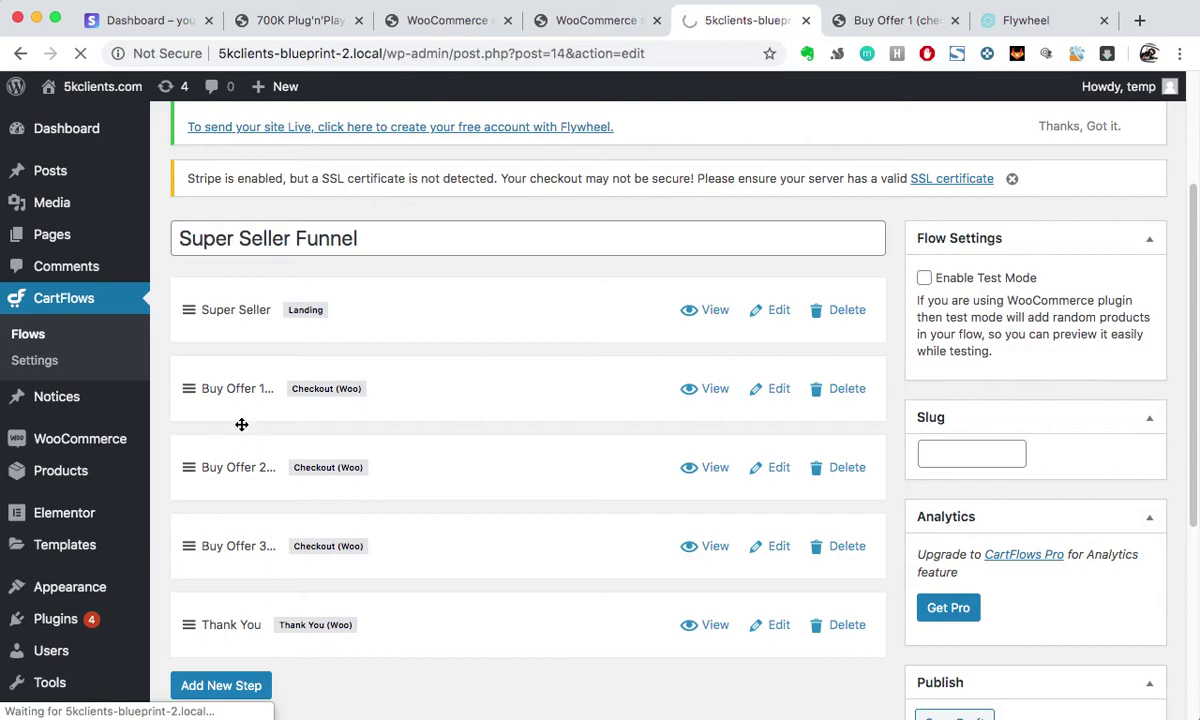
{"action": "scroll", "coordinate": [458, 453], "scroll_direction": "down", "scroll_amount": 7}
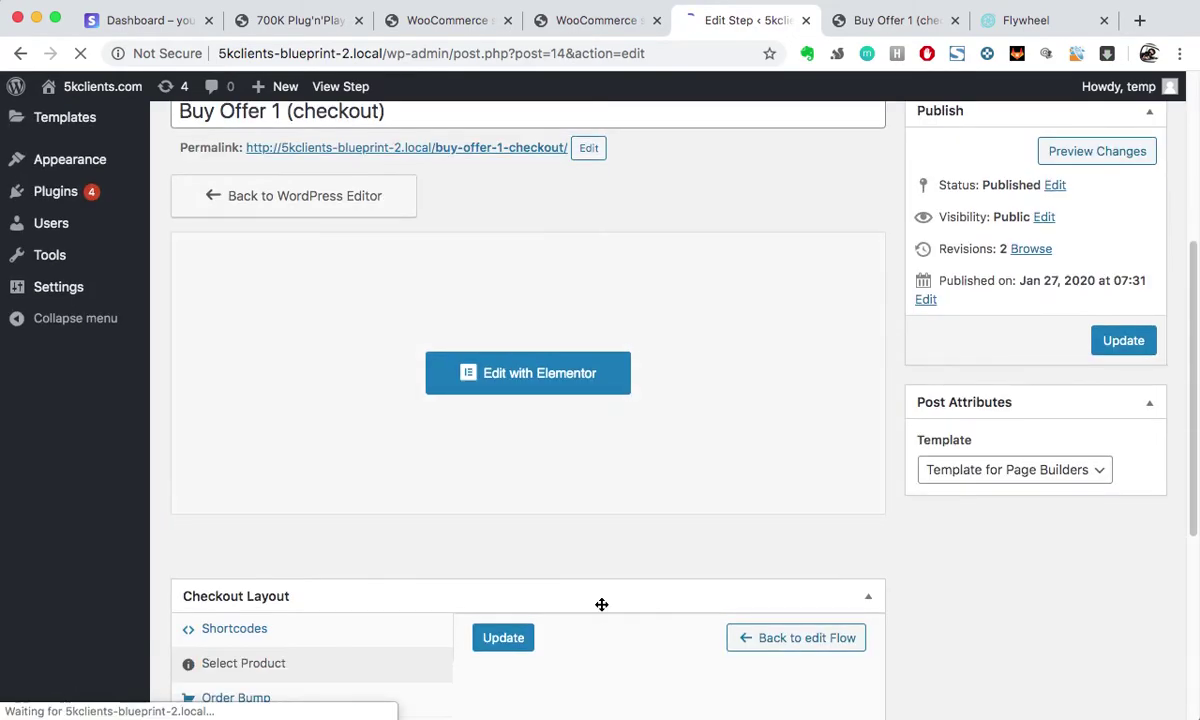
{"action": "scroll", "coordinate": [600, 605], "scroll_direction": "up", "scroll_amount": 3}
{"action": "scroll", "coordinate": [276, 498], "scroll_direction": "down", "scroll_amount": 3}
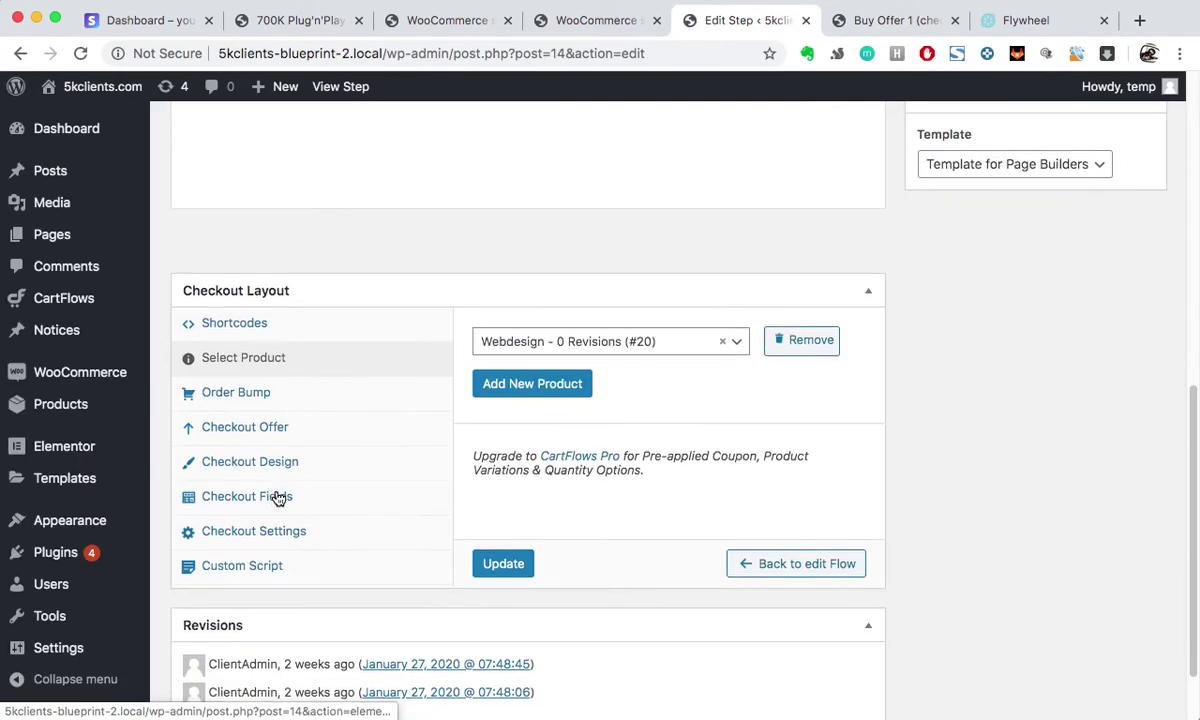
Step: Review the Checkout Fields settings under Checkout Layout, ending back at the top of the page
{"action": "left_click", "coordinate": [249, 505]}
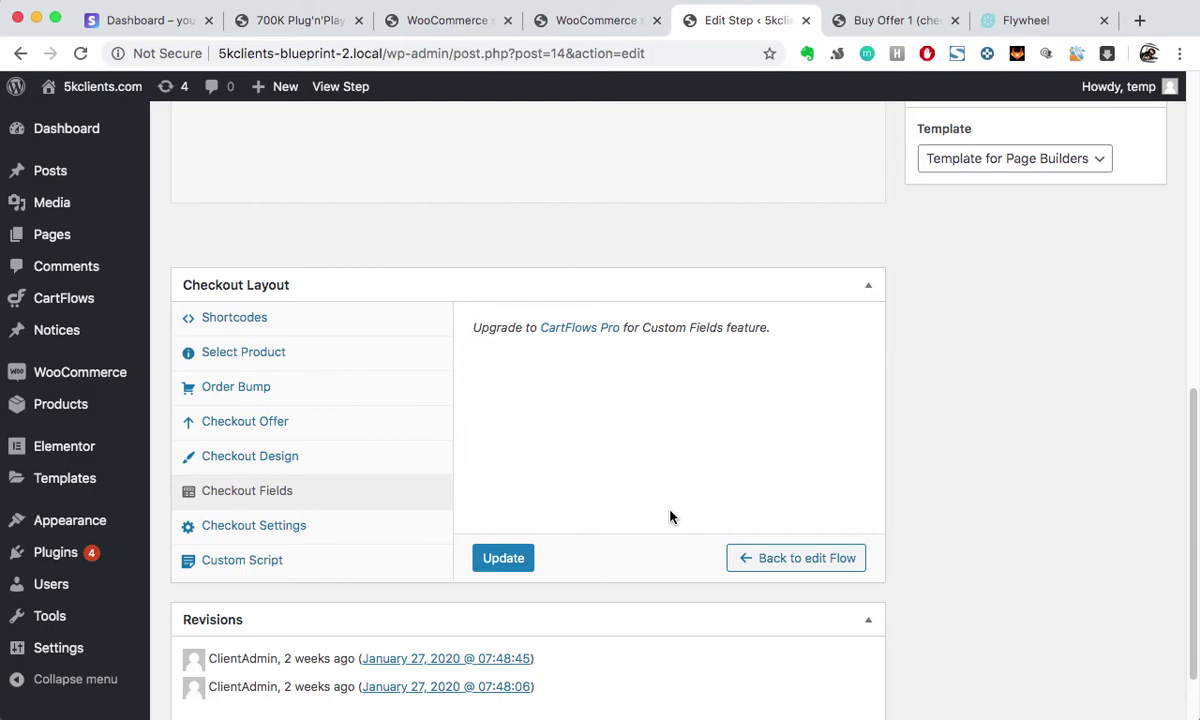
{"action": "scroll", "coordinate": [612, 446], "scroll_direction": "up", "scroll_amount": 3}
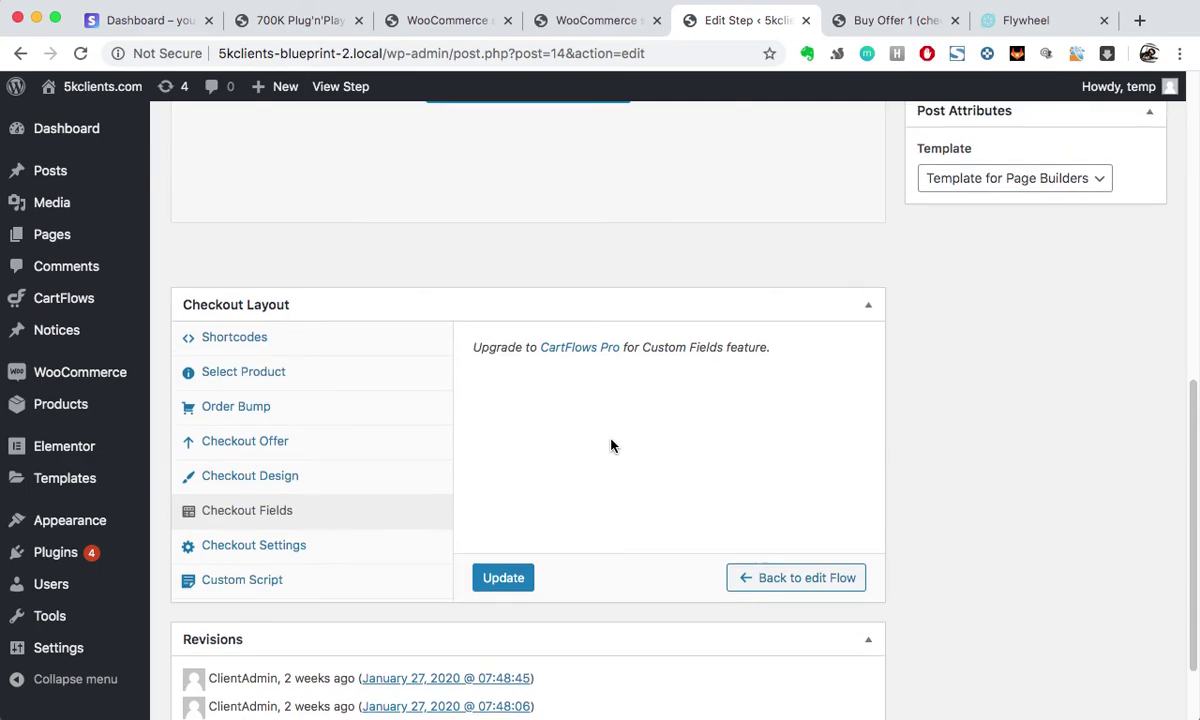
{"action": "scroll", "coordinate": [612, 446], "scroll_direction": "down", "scroll_amount": 4}
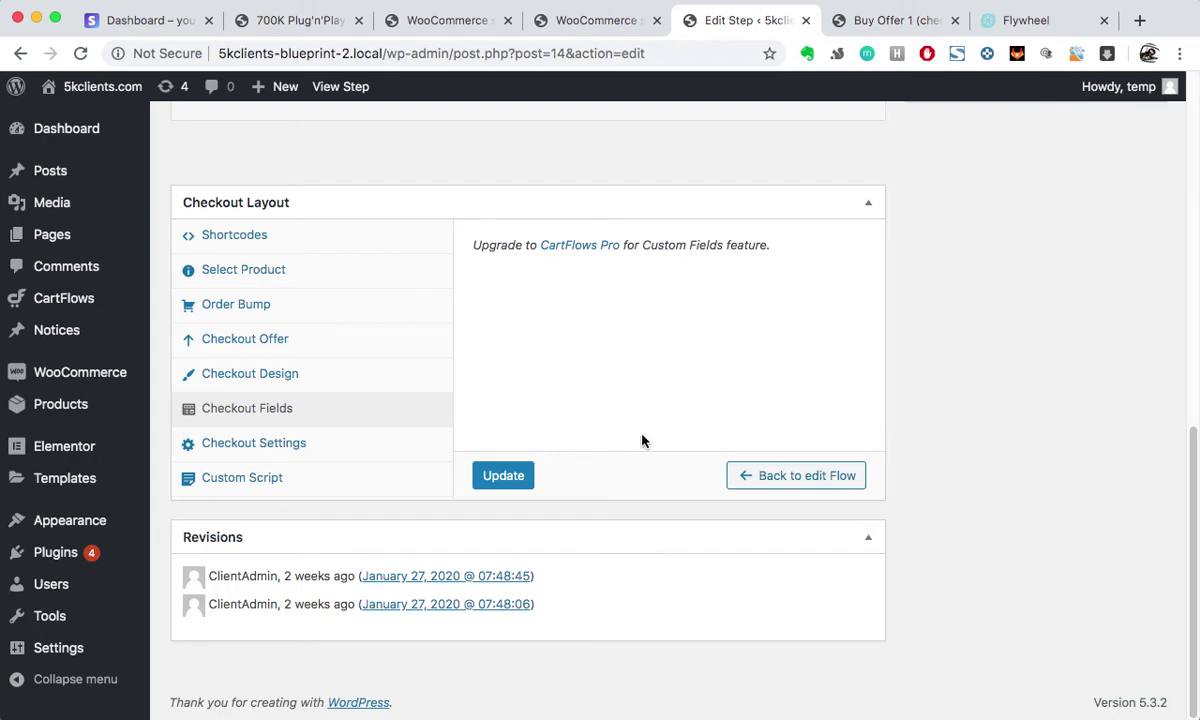
{"action": "scroll", "coordinate": [642, 441], "scroll_direction": "up", "scroll_amount": 10}
{"action": "scroll", "coordinate": [642, 435], "scroll_direction": "up", "scroll_amount": 2}
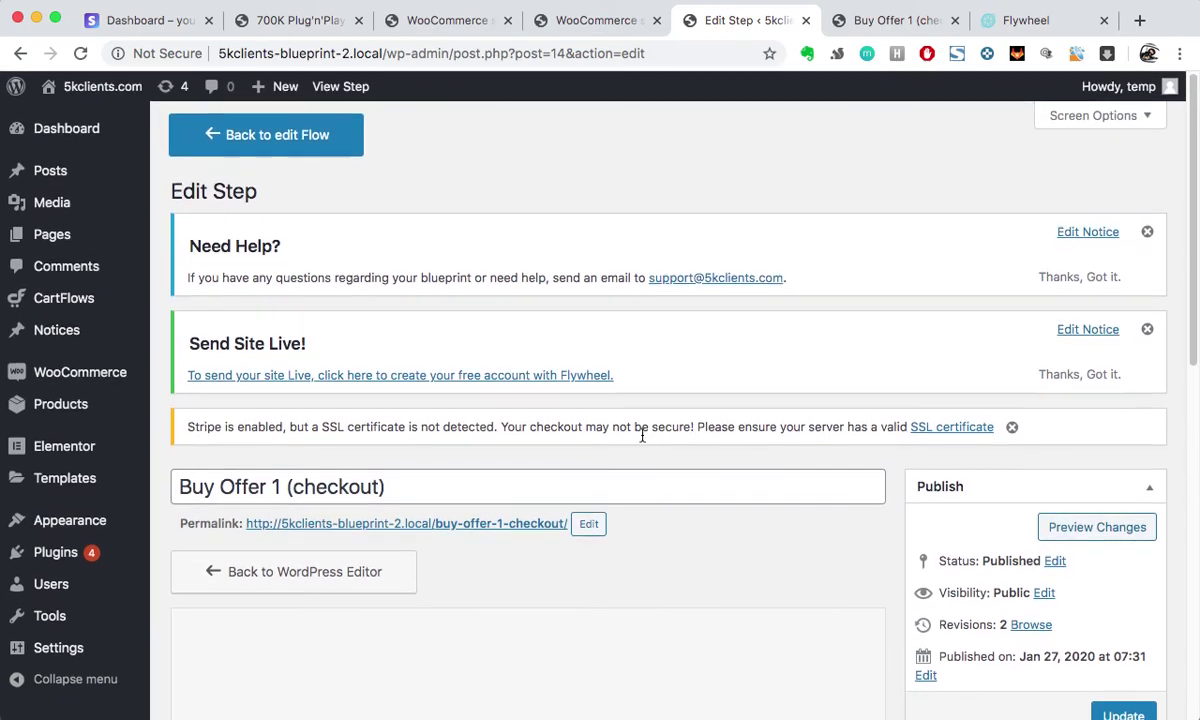